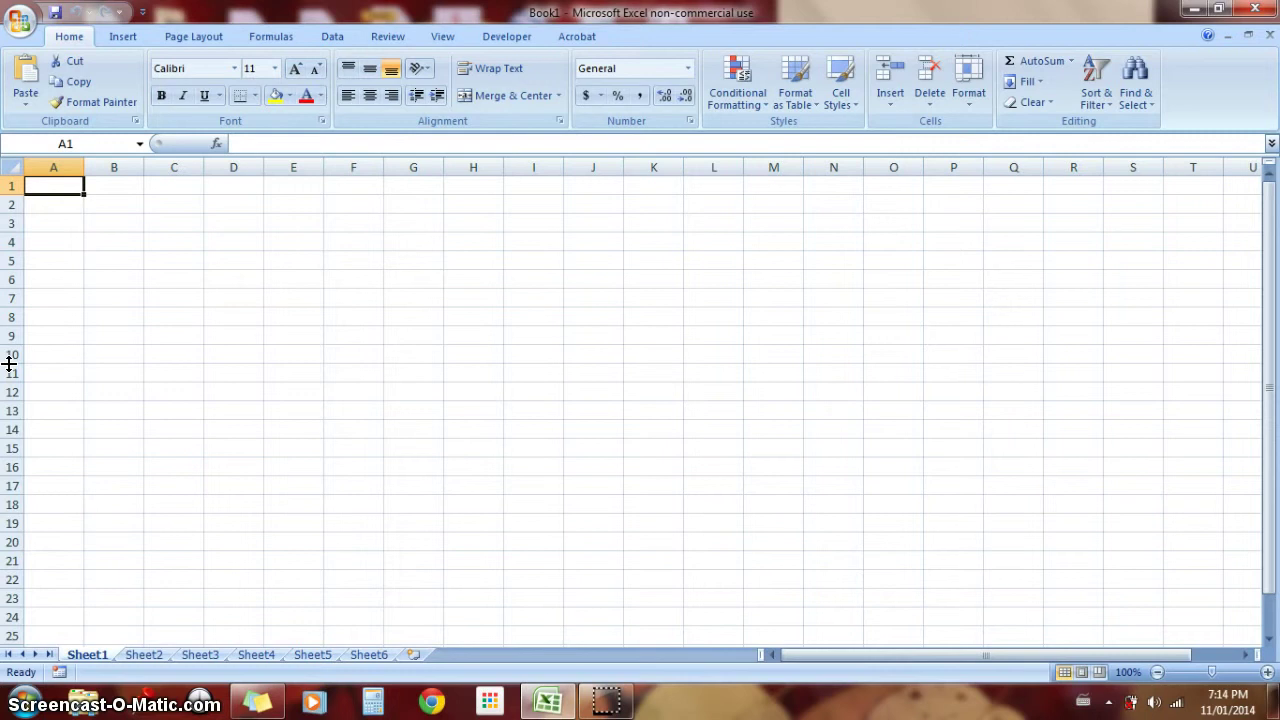
left_click(68, 373)
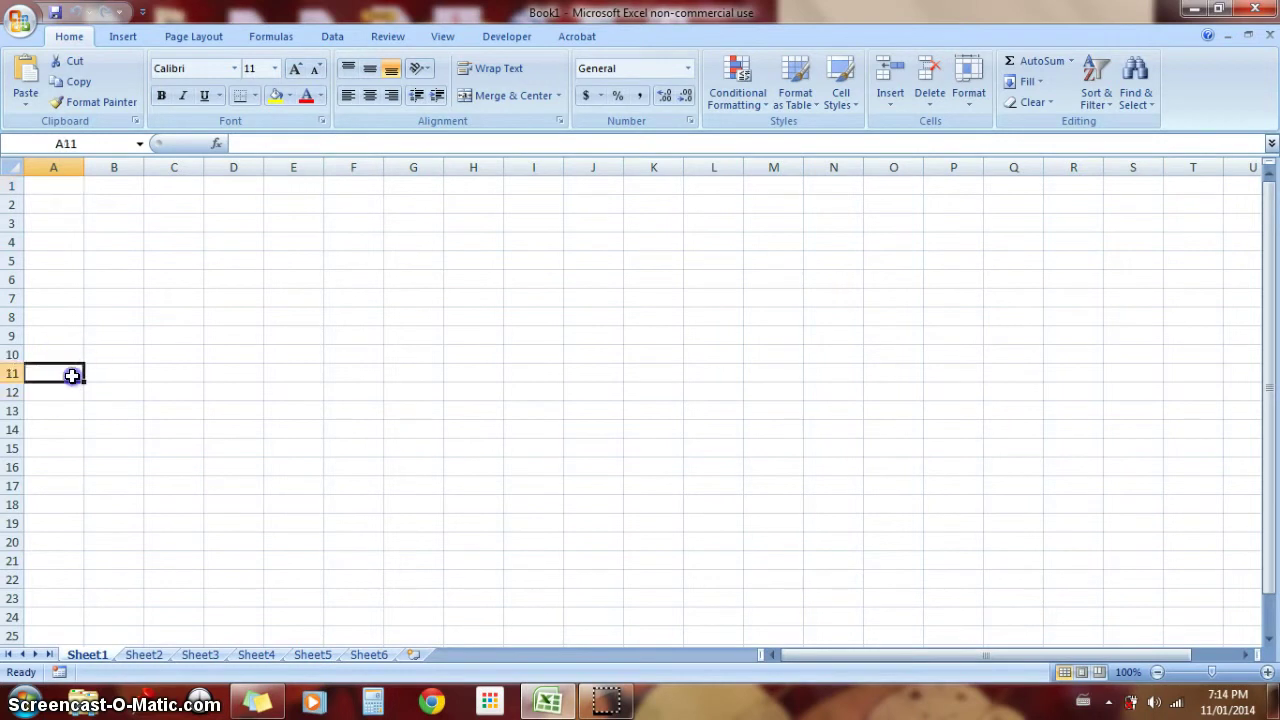
left_click(160, 294)
left_click(105, 256)
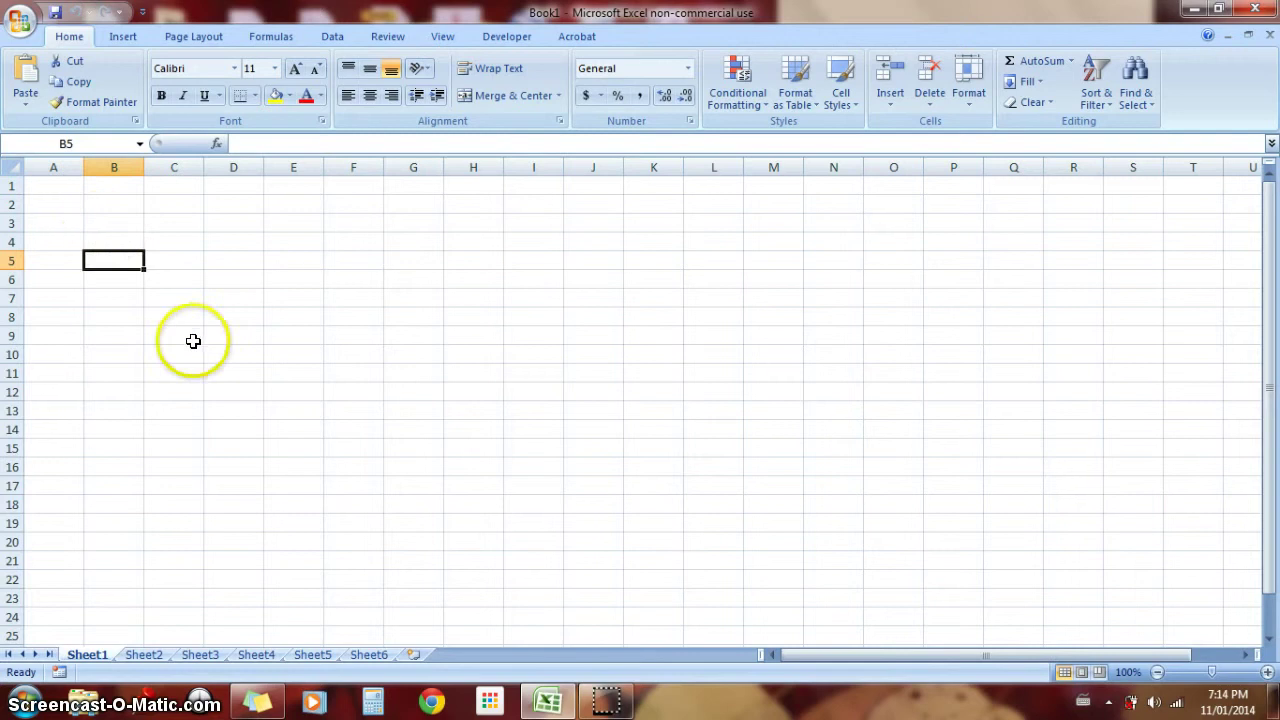
Add three new blank worksheets after Sheet6 in the workbook.
left_click(140, 658)
left_click(192, 658)
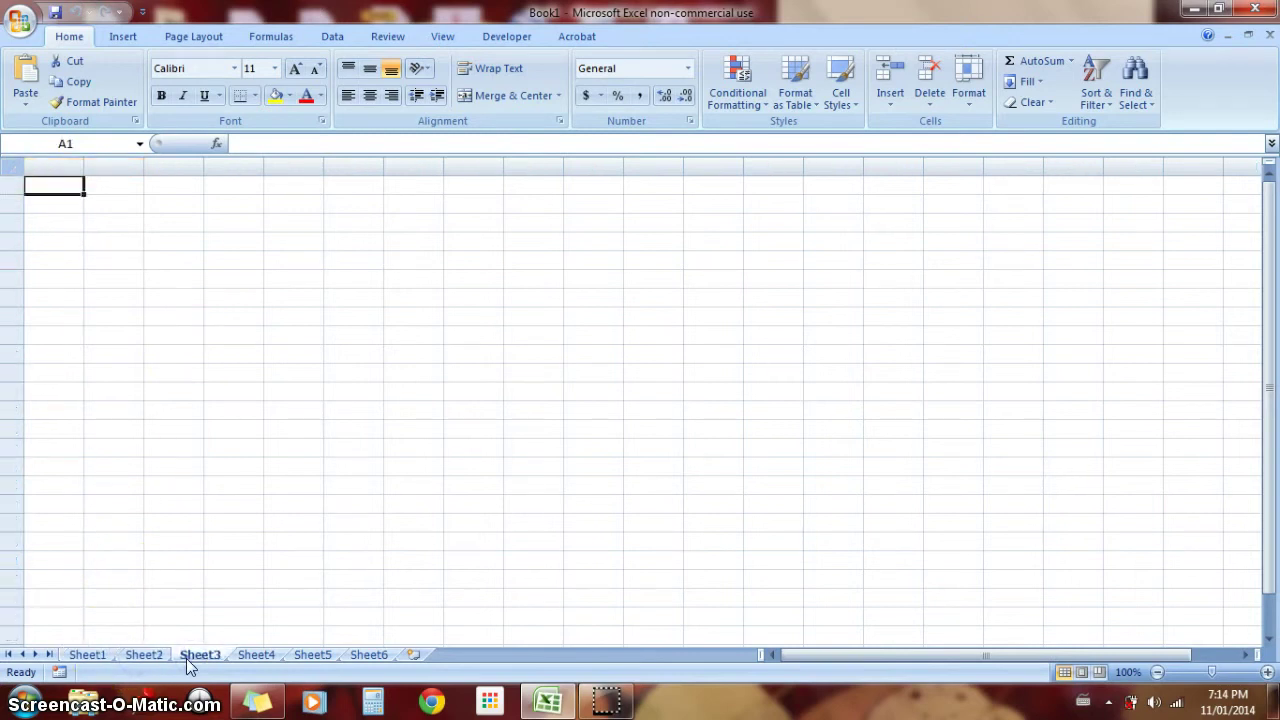
left_click(250, 656)
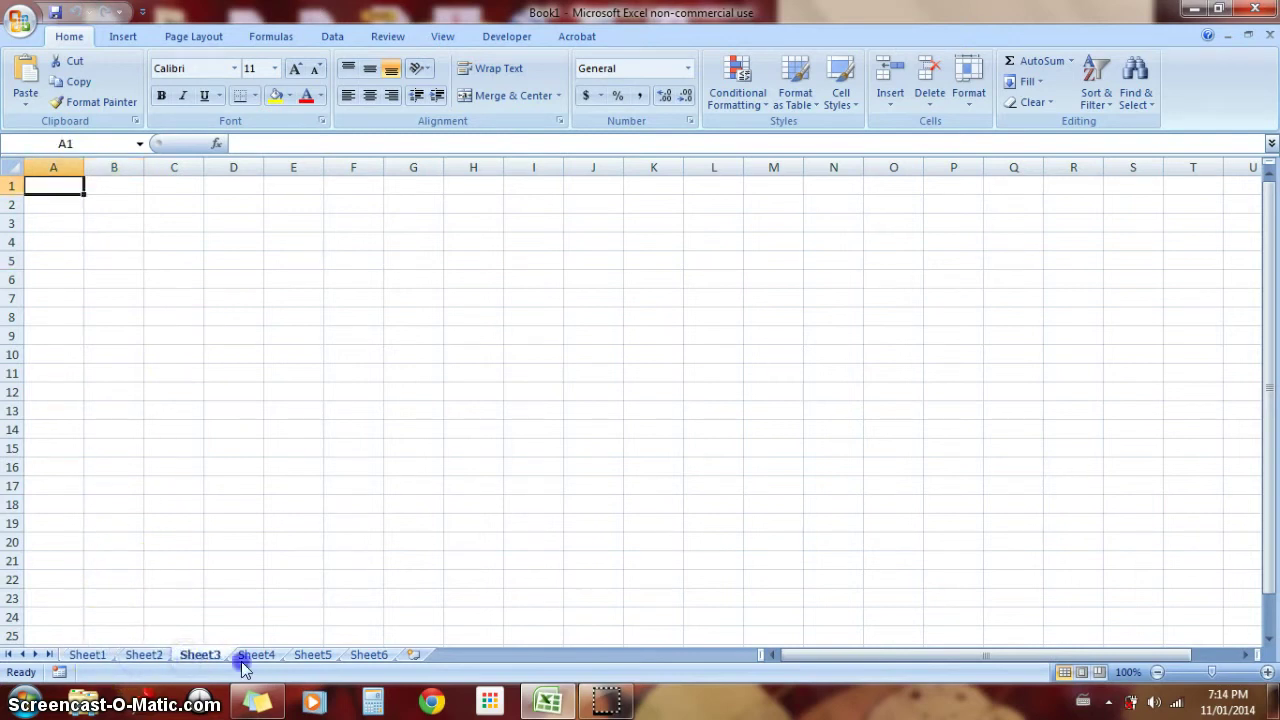
left_click(414, 658)
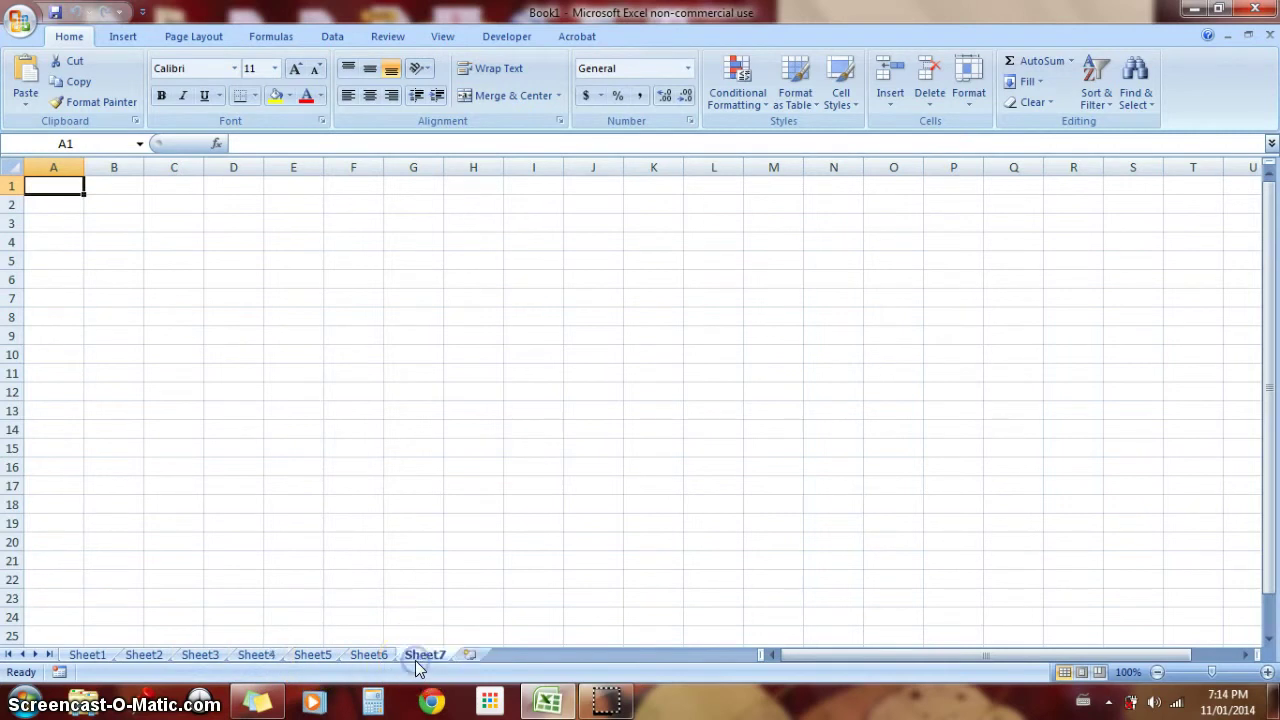
left_click(467, 655)
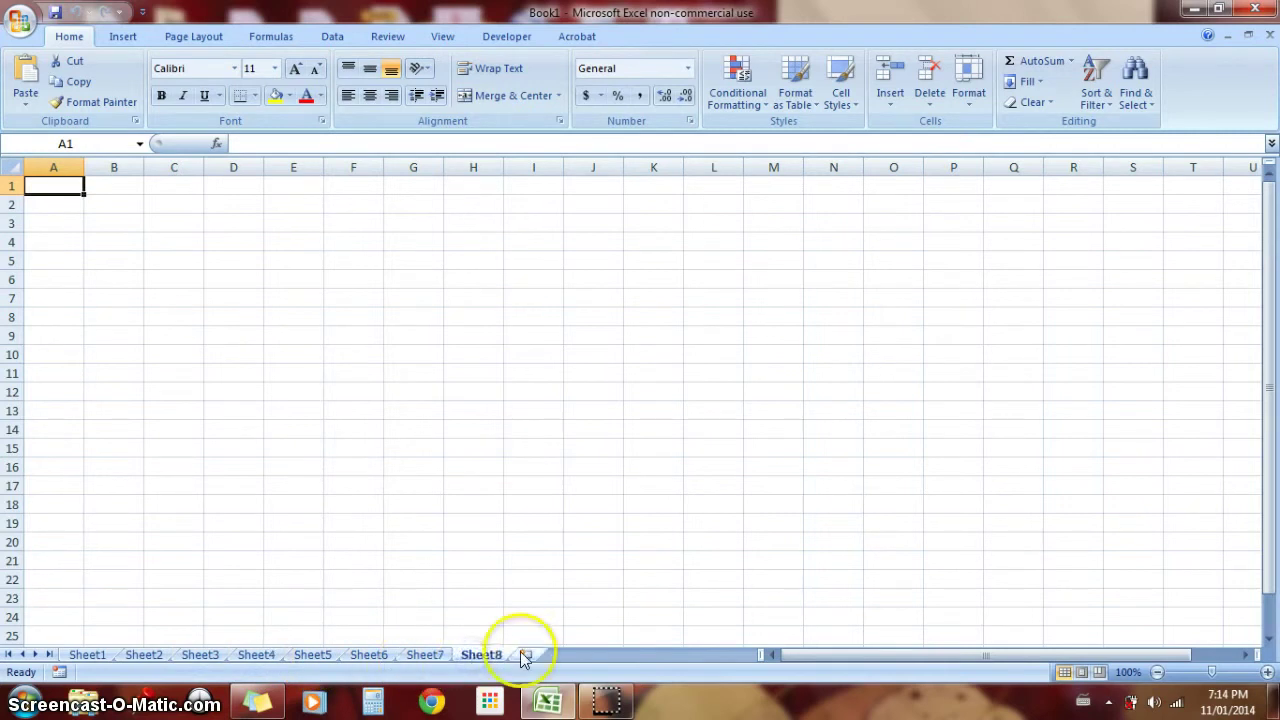
left_click(524, 657)
Enter 7 in cell B3 of Sheet1 and 8 in cell D9 of Sheet2.
left_click(80, 656)
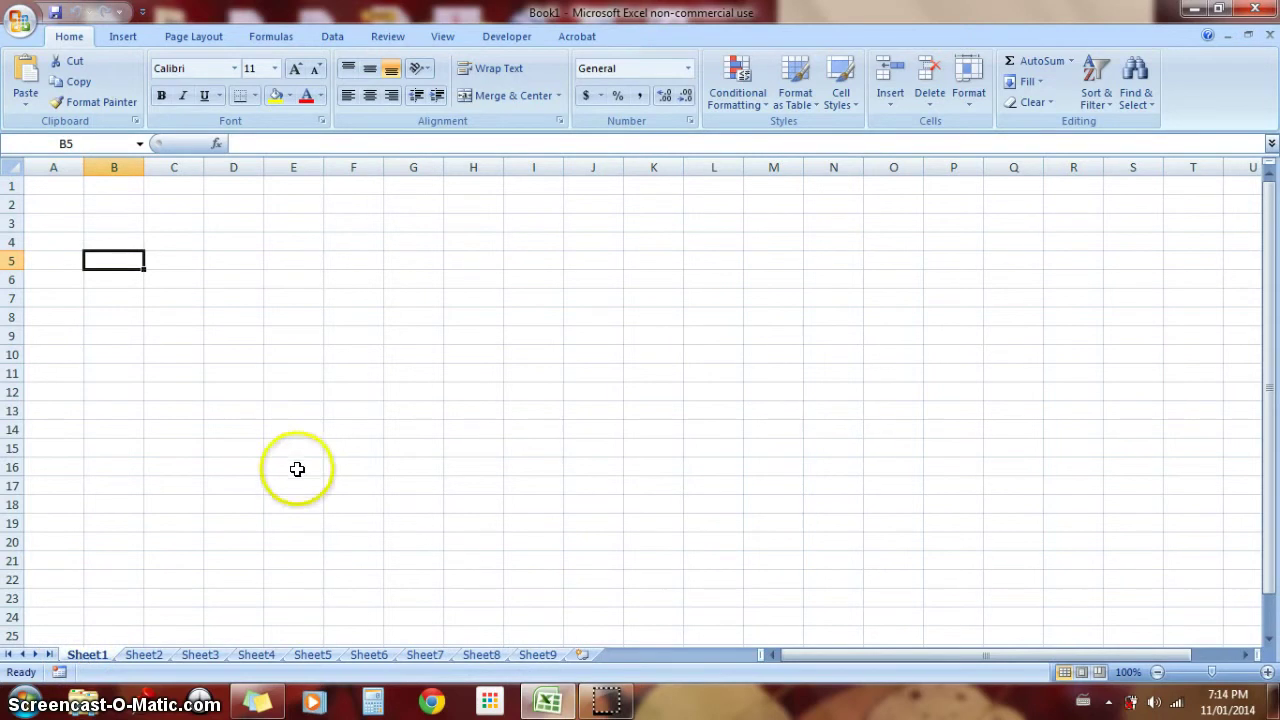
left_click(123, 224)
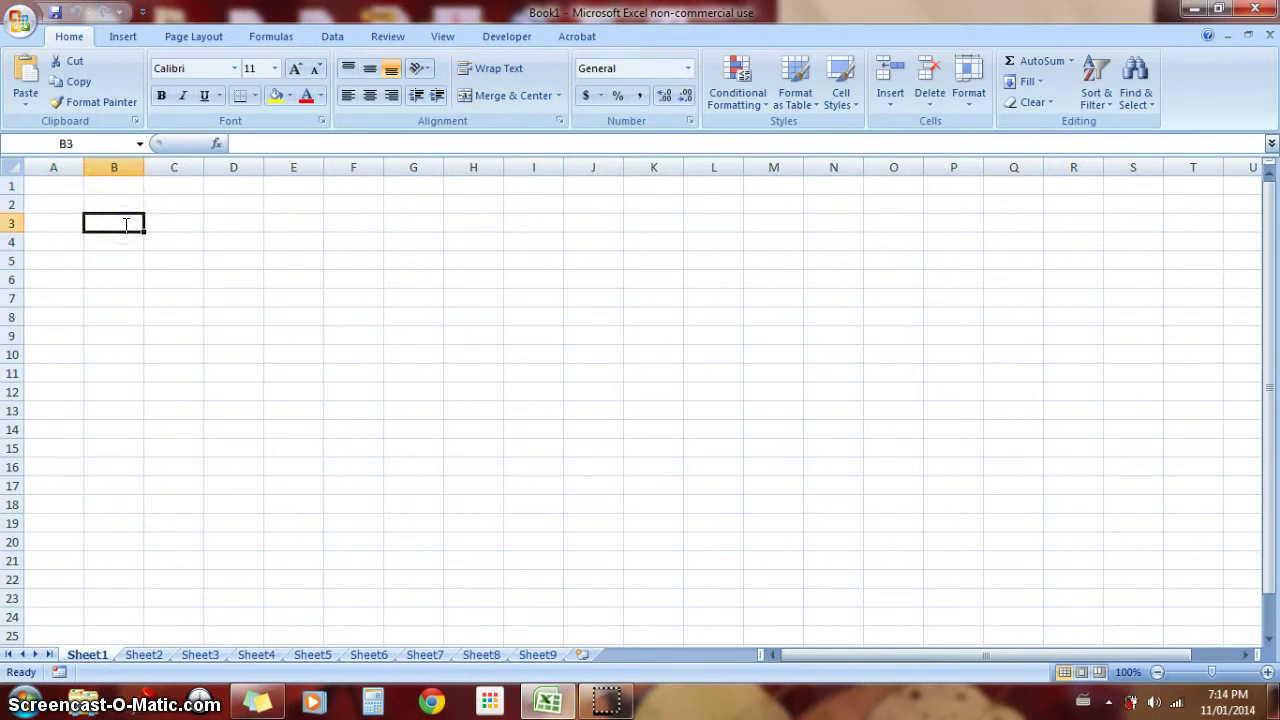
type("7")
left_click(150, 657)
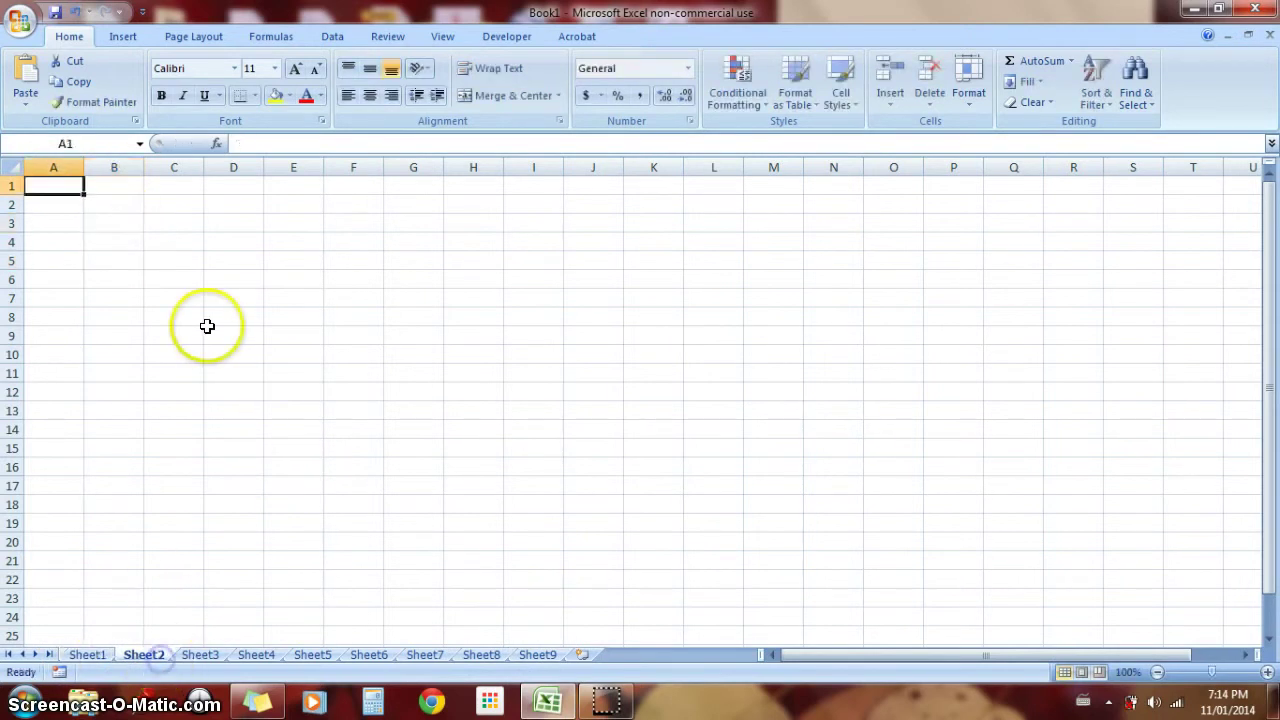
left_click(210, 332)
type("8")
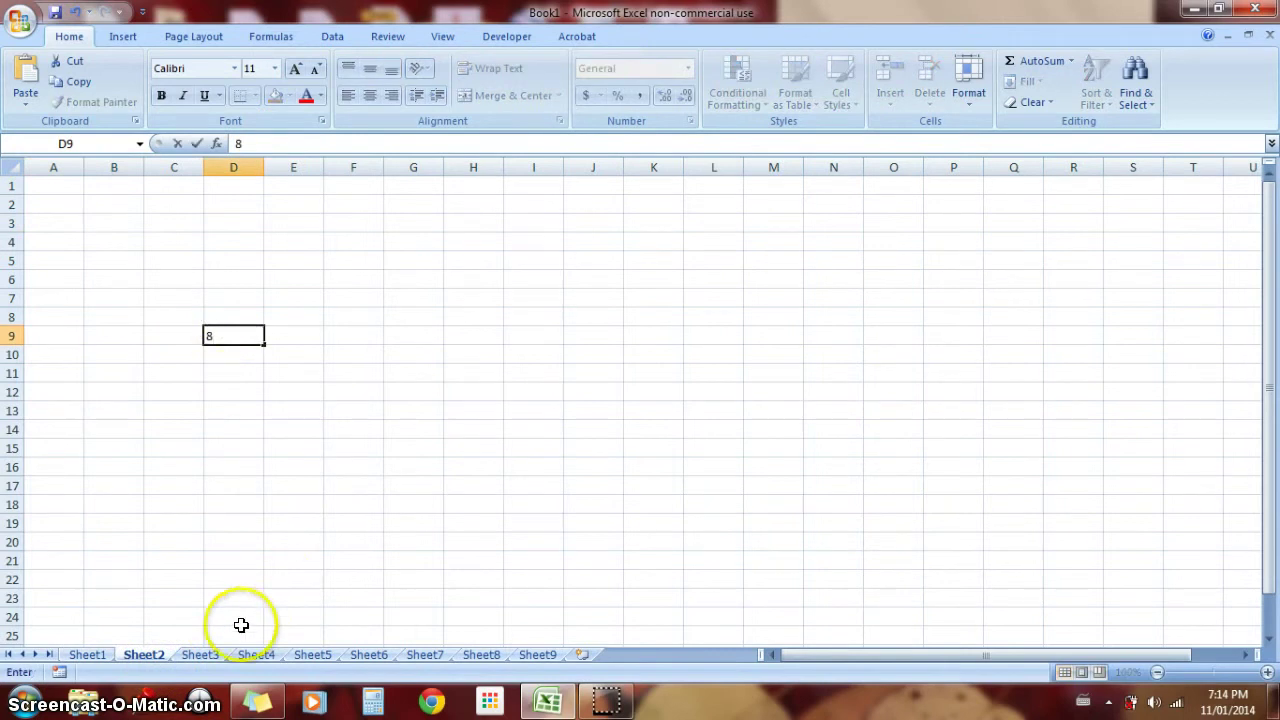
Clear the 8 from cell D9 on Sheet2 and the 7 from cell B3 on Sheet1.
left_click(196, 657)
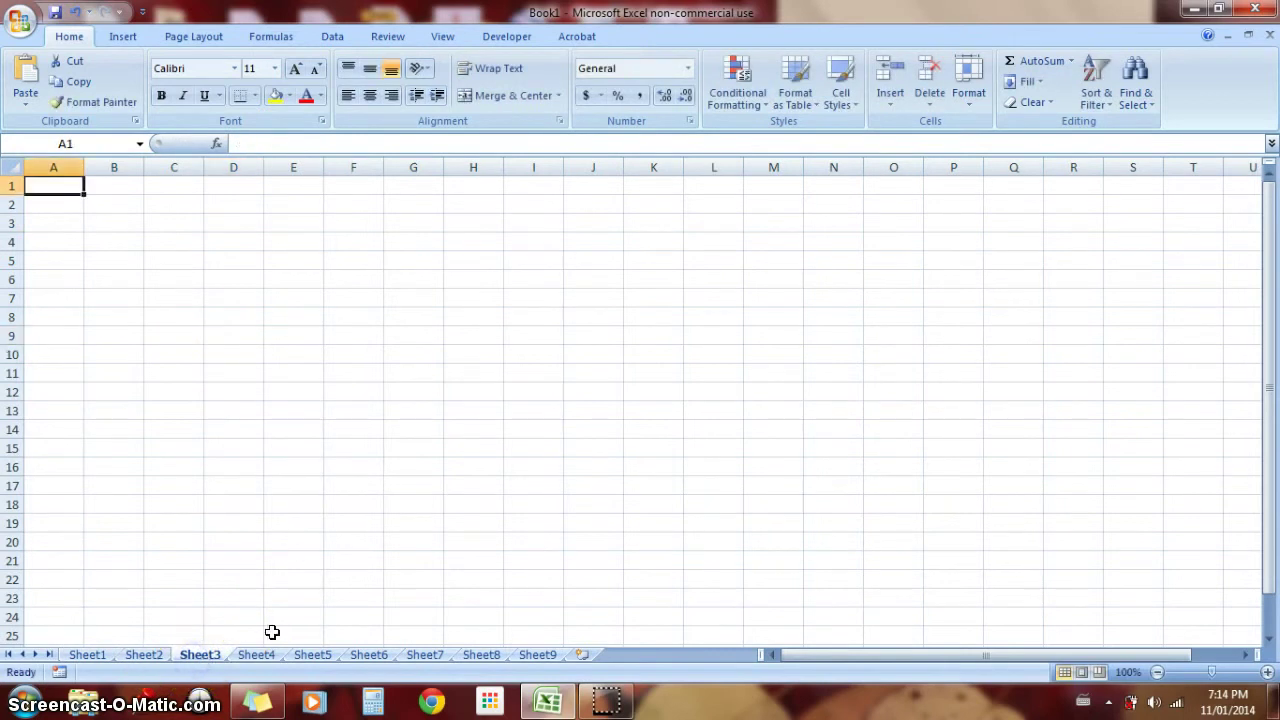
left_click(270, 655)
left_click(182, 657)
left_click(148, 655)
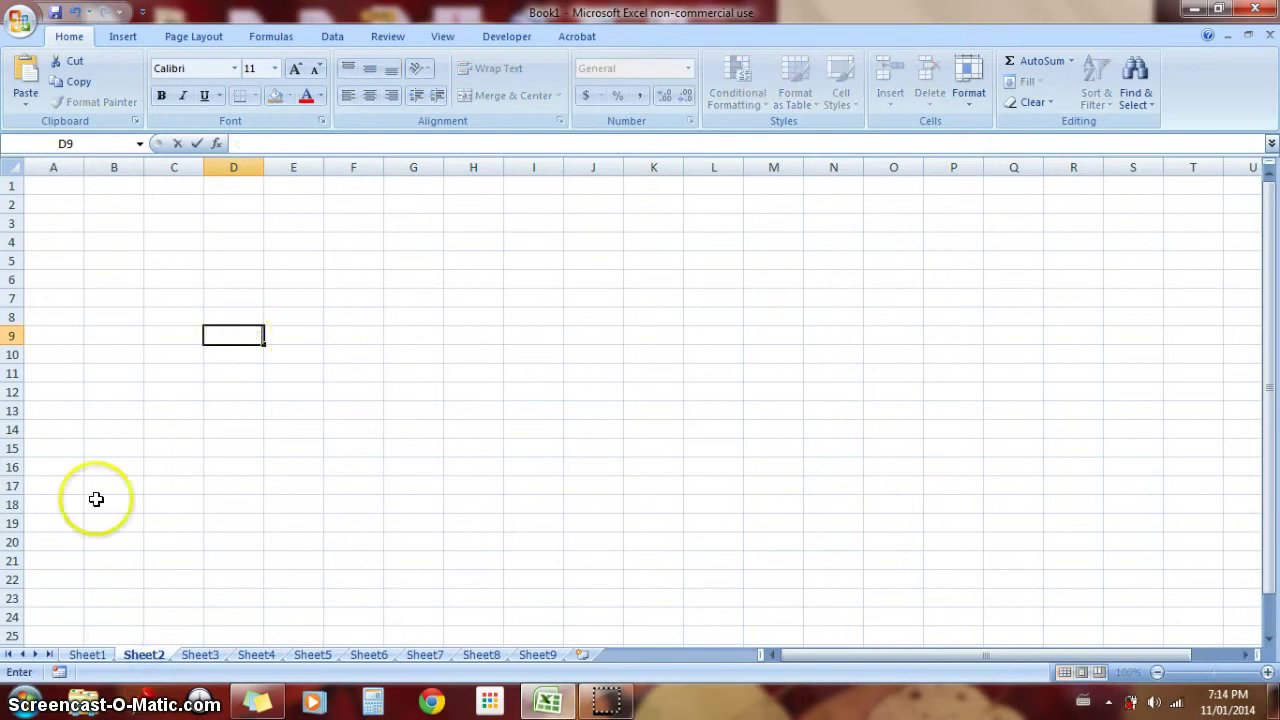
left_click(88, 656)
left_click(114, 224)
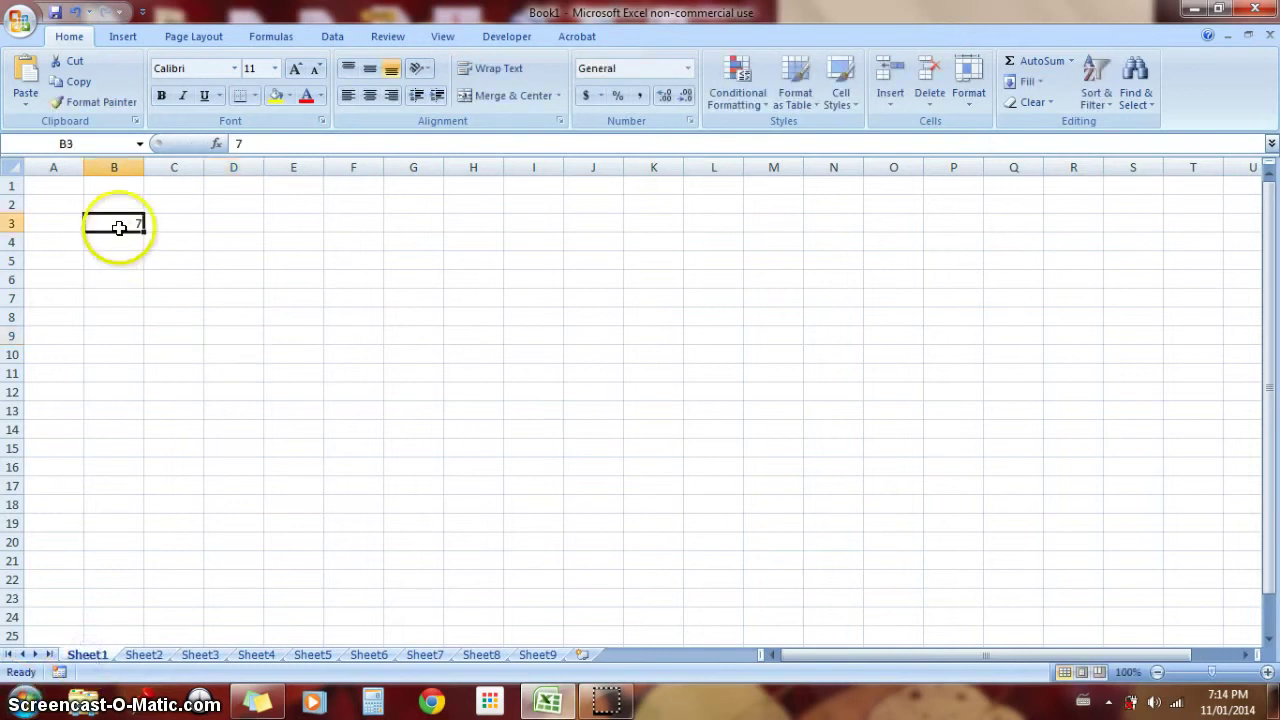
key("BackSpace")
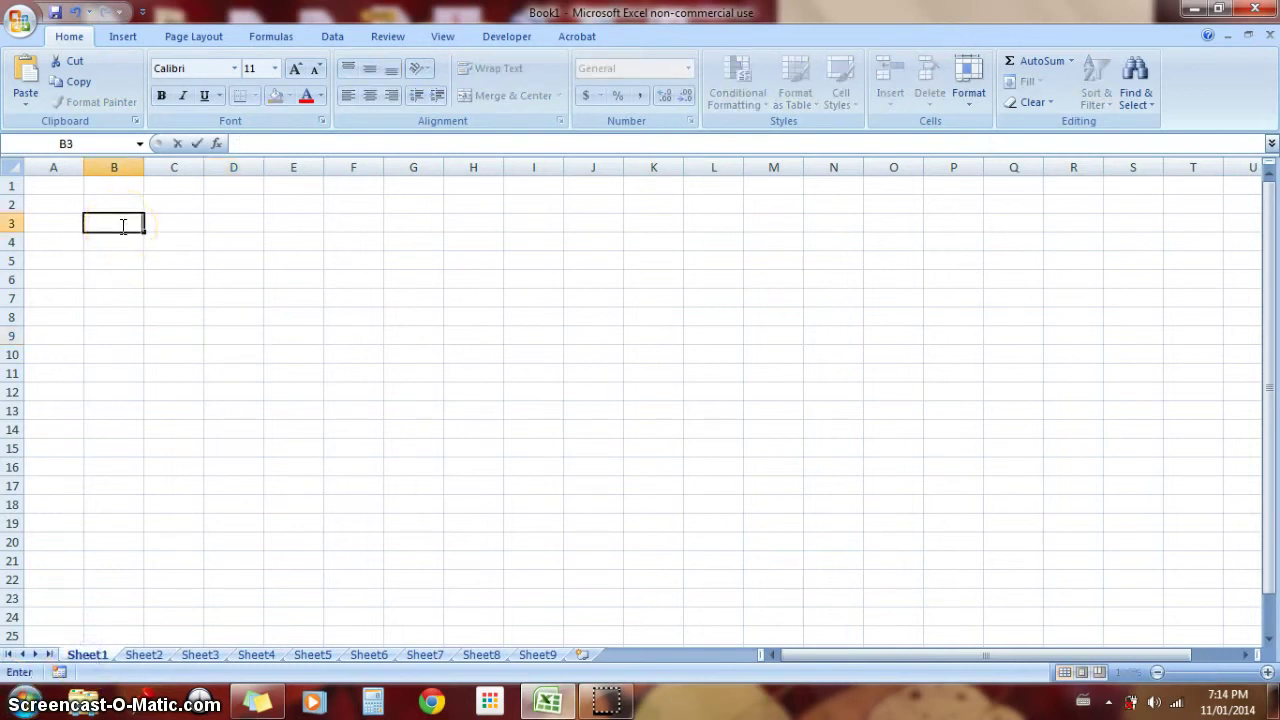
left_click(180, 279)
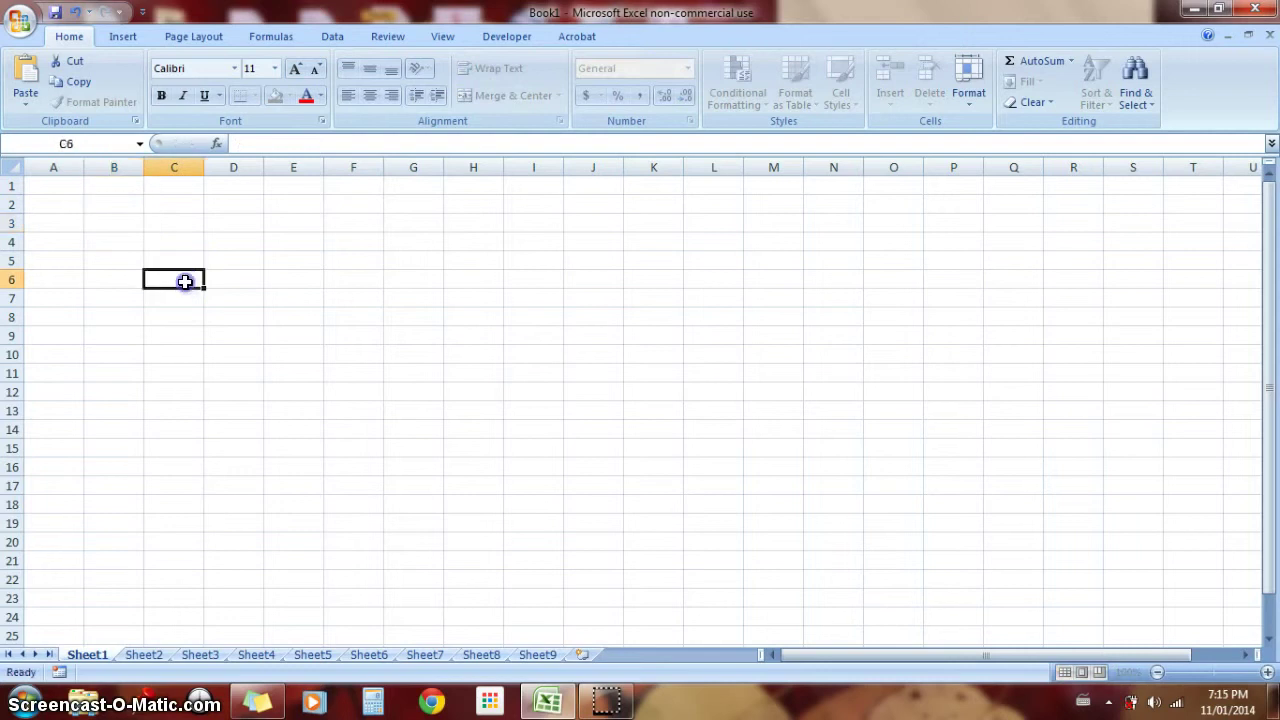
Move the active cell around Sheet1, going cell by cell from E4 through its neighbours and ending on D3.
left_click(58, 189)
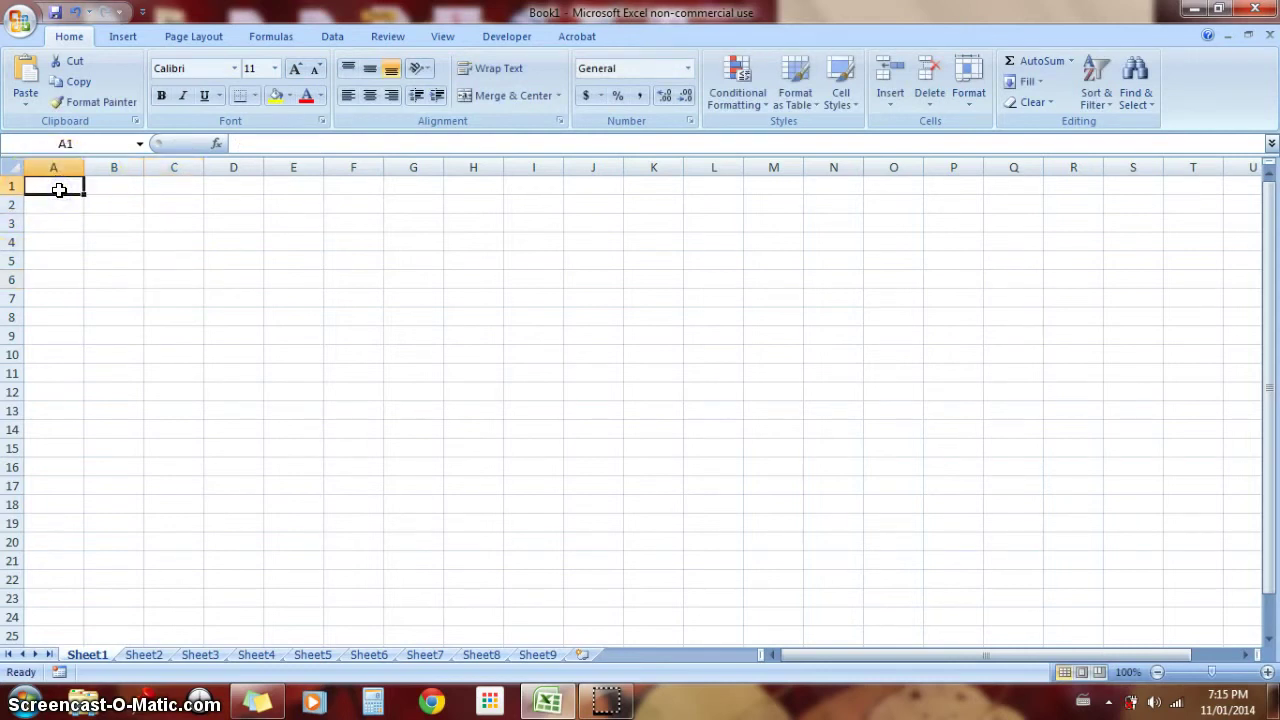
left_click(109, 217)
left_click(306, 240)
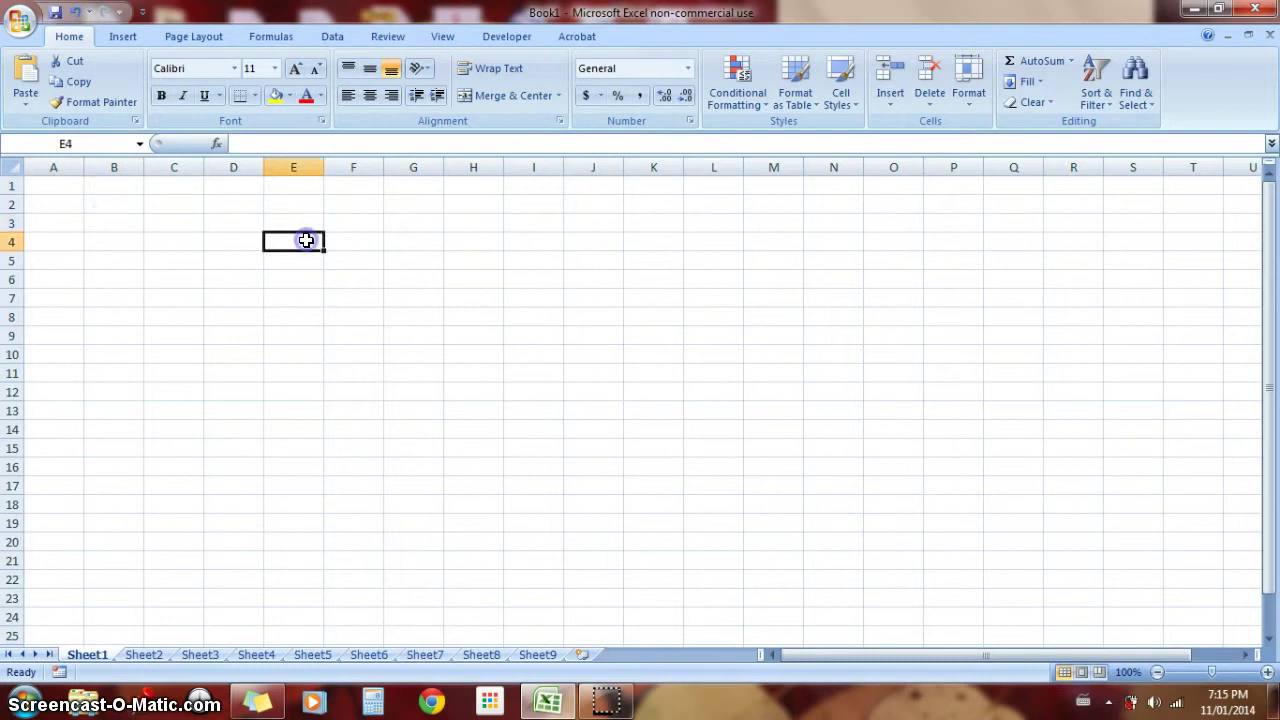
key("Down")
key("Right")
key("Up")
key("Right")
key("Down")
key("Right")
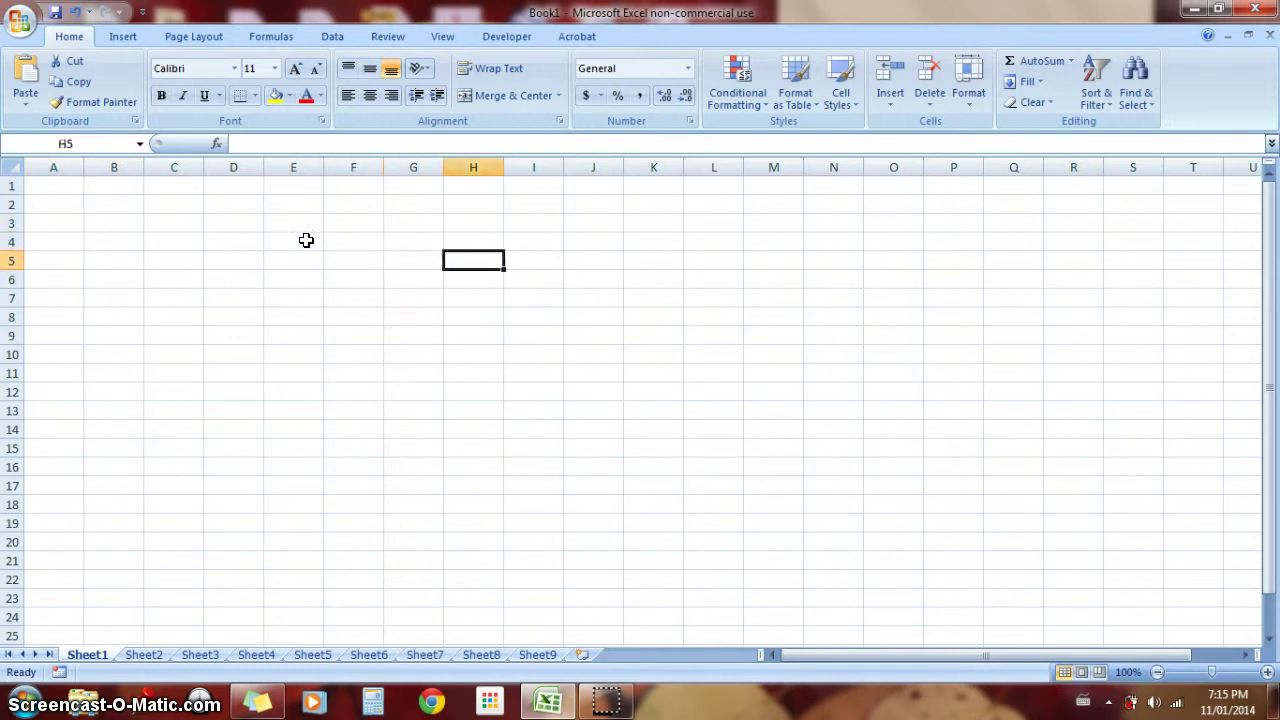
key("Up")
key("Right")
key("Down")
key("Right")
key("Down")
key("Left")
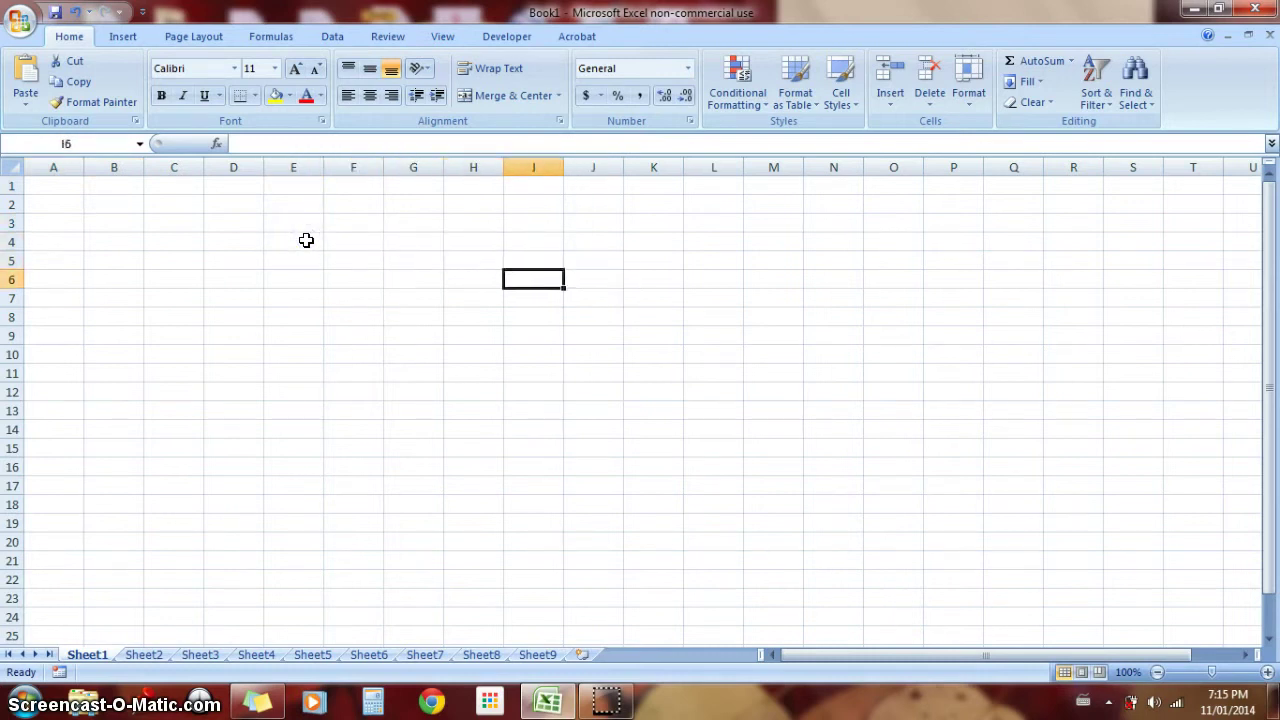
key("Left")
key("Left")
key("Left")
key("Up")
key("Left")
key("Left")
key("Up")
key("Right")
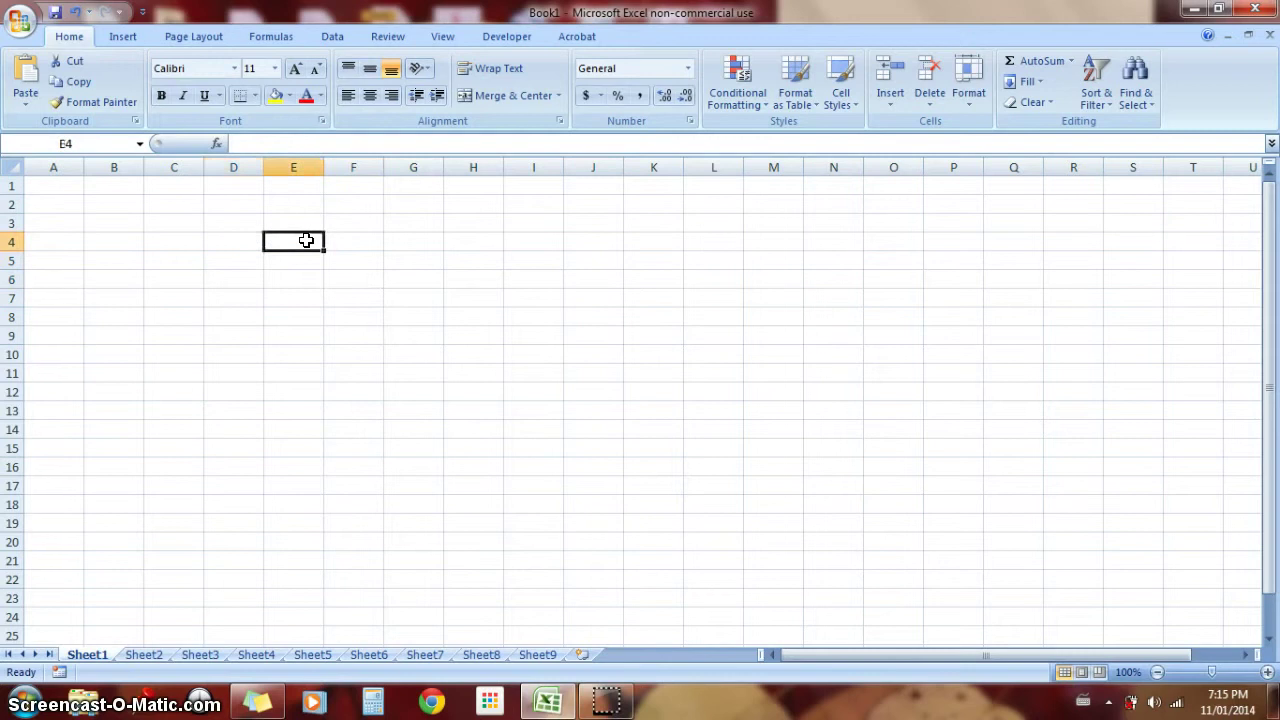
key("Up")
key("Left")
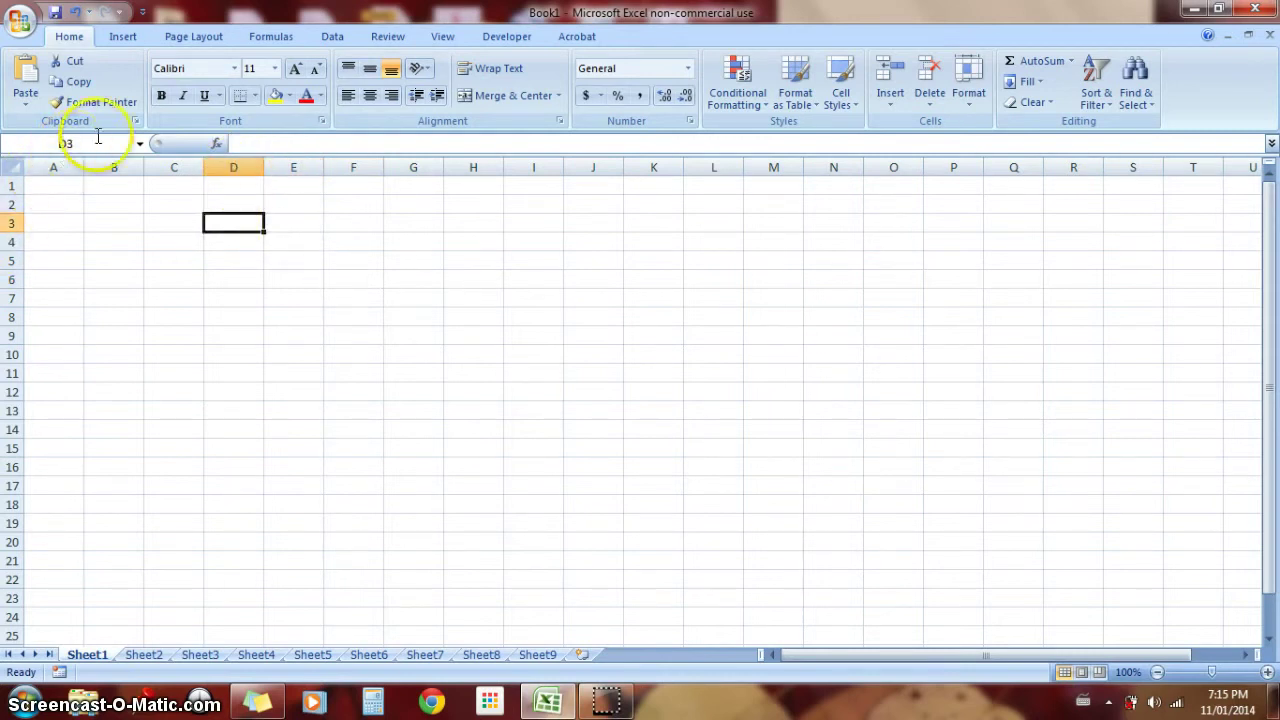
Check the cell references of D3, B2, J2 and B9 by selecting different cells on Sheet1.
left_click(138, 145)
left_click(106, 141)
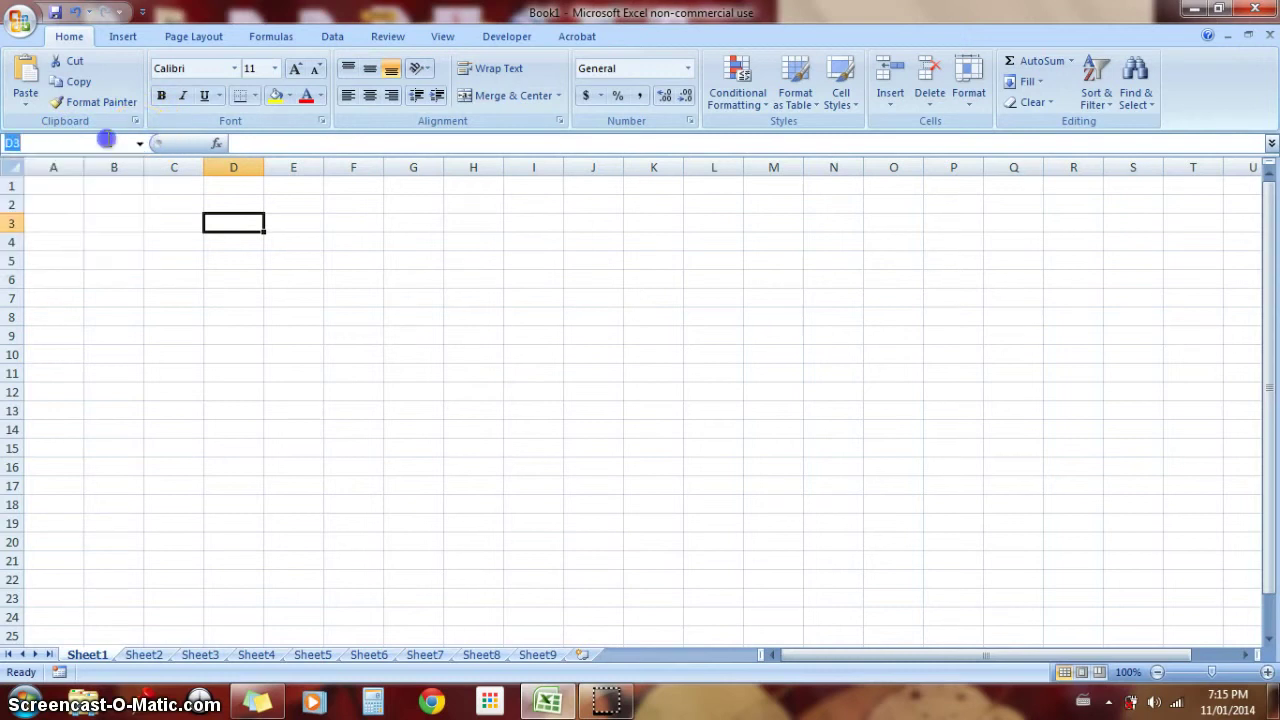
left_click(119, 210)
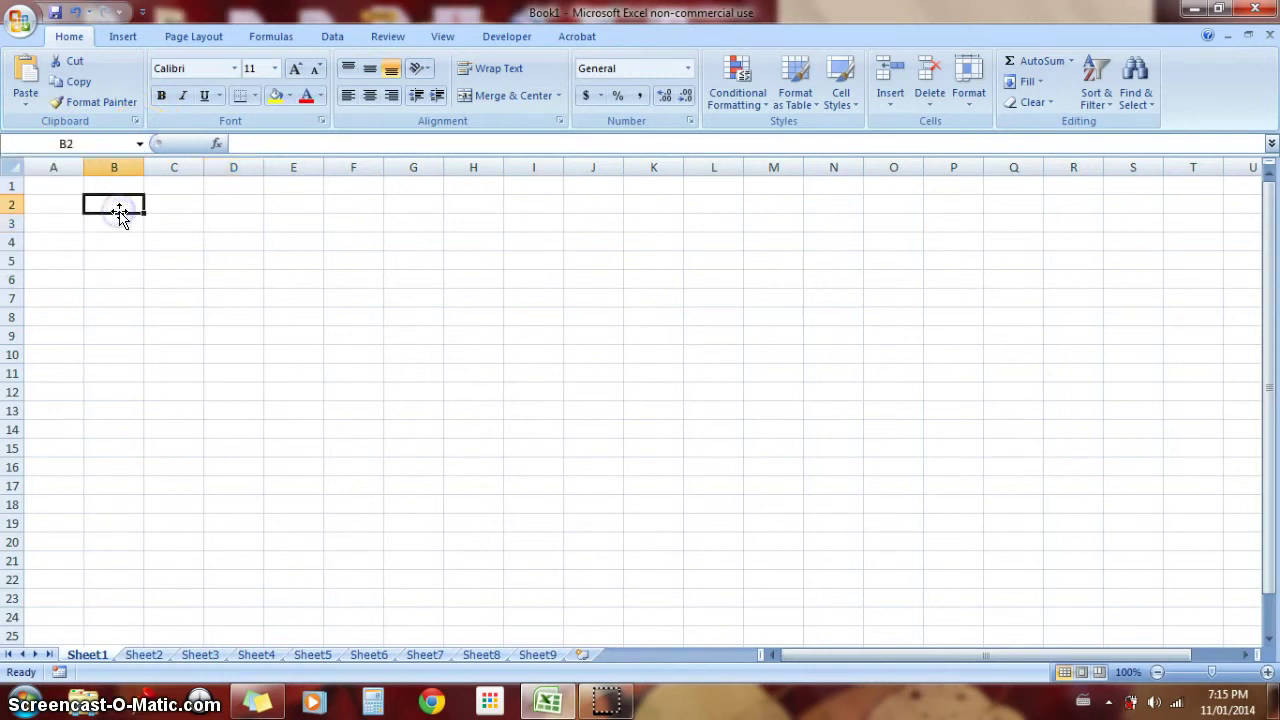
left_click(580, 207)
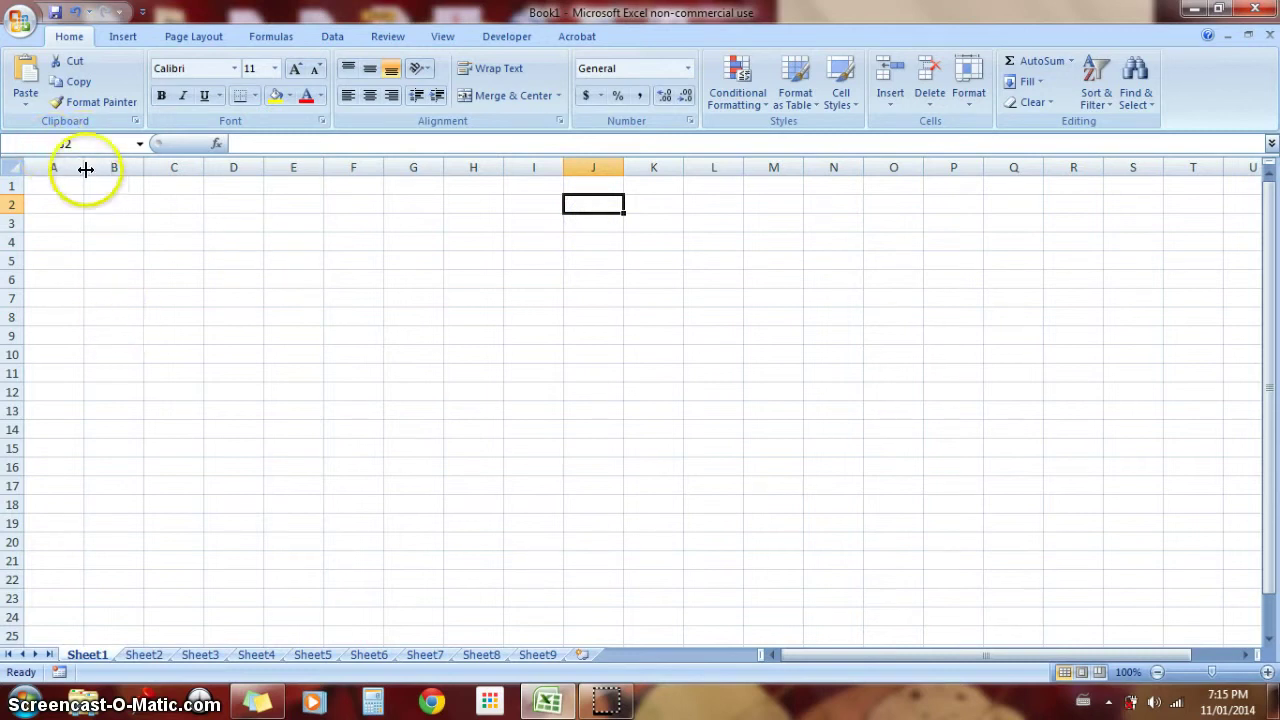
left_click(106, 338)
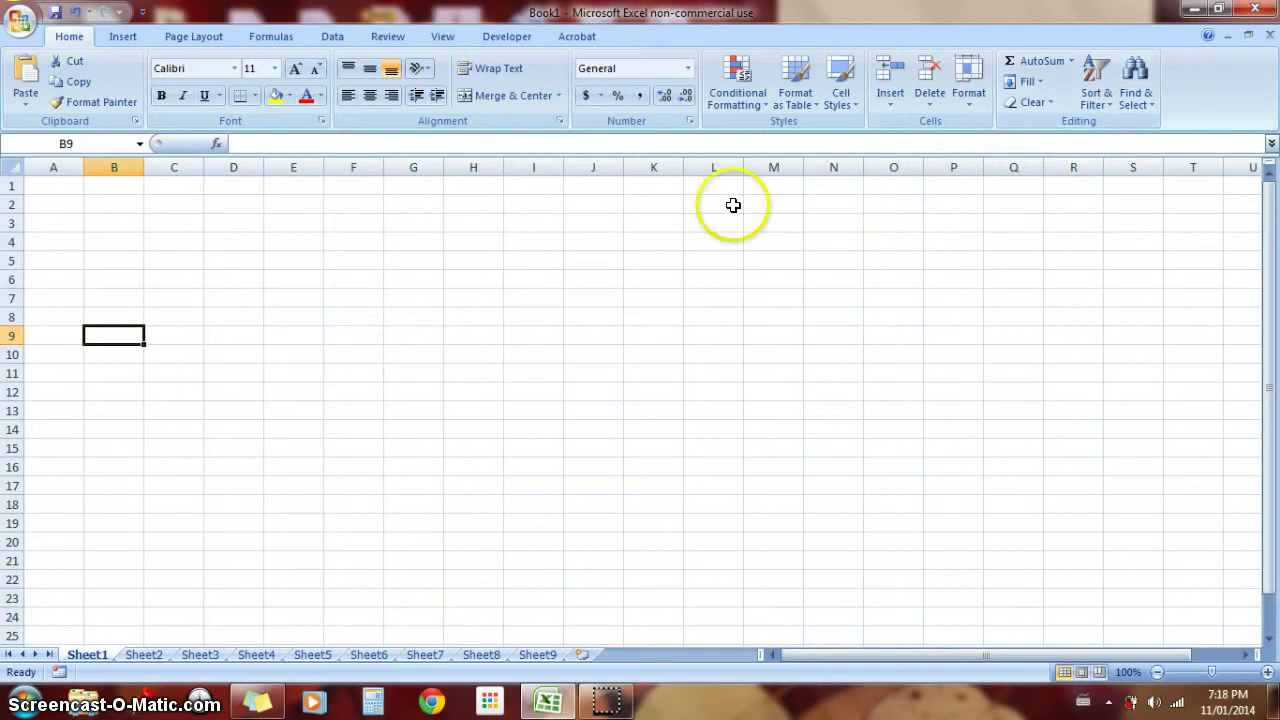
Examine the command sets for inserting, page layout, formulas, data, reviewing, viewing, developer work and Acrobat, and return to the basic editing commands.
left_click(124, 38)
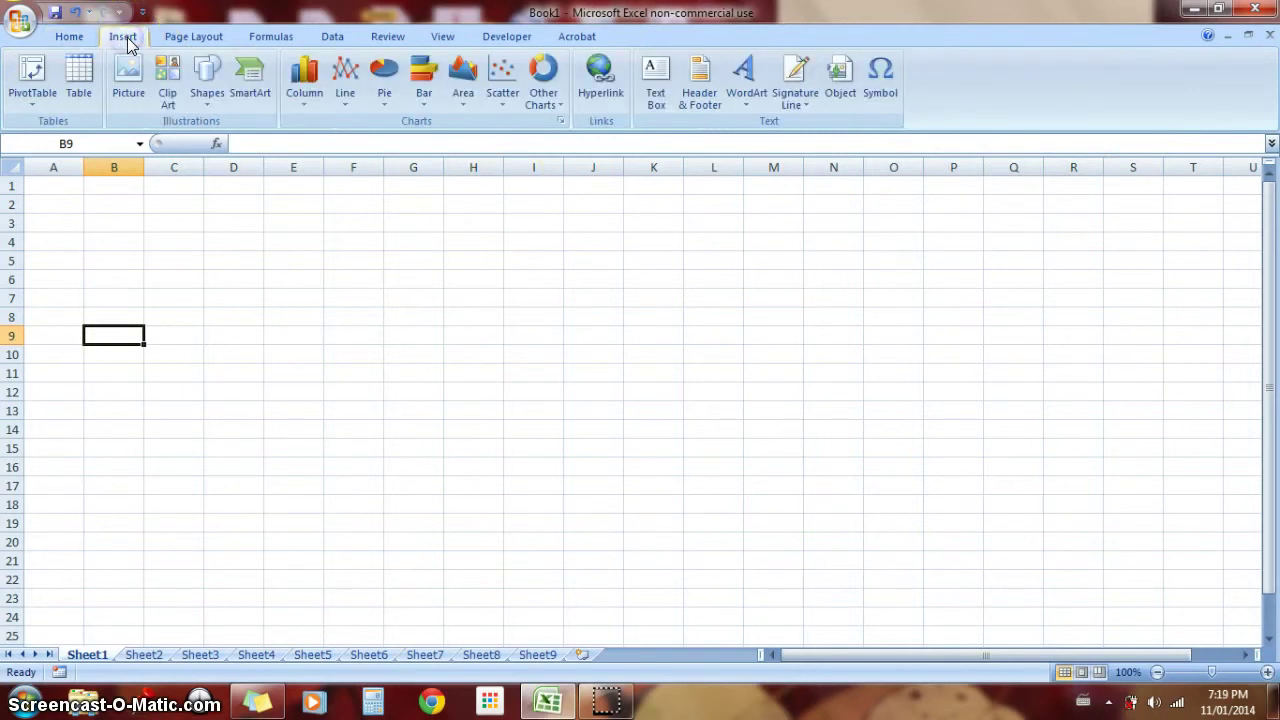
left_click(181, 38)
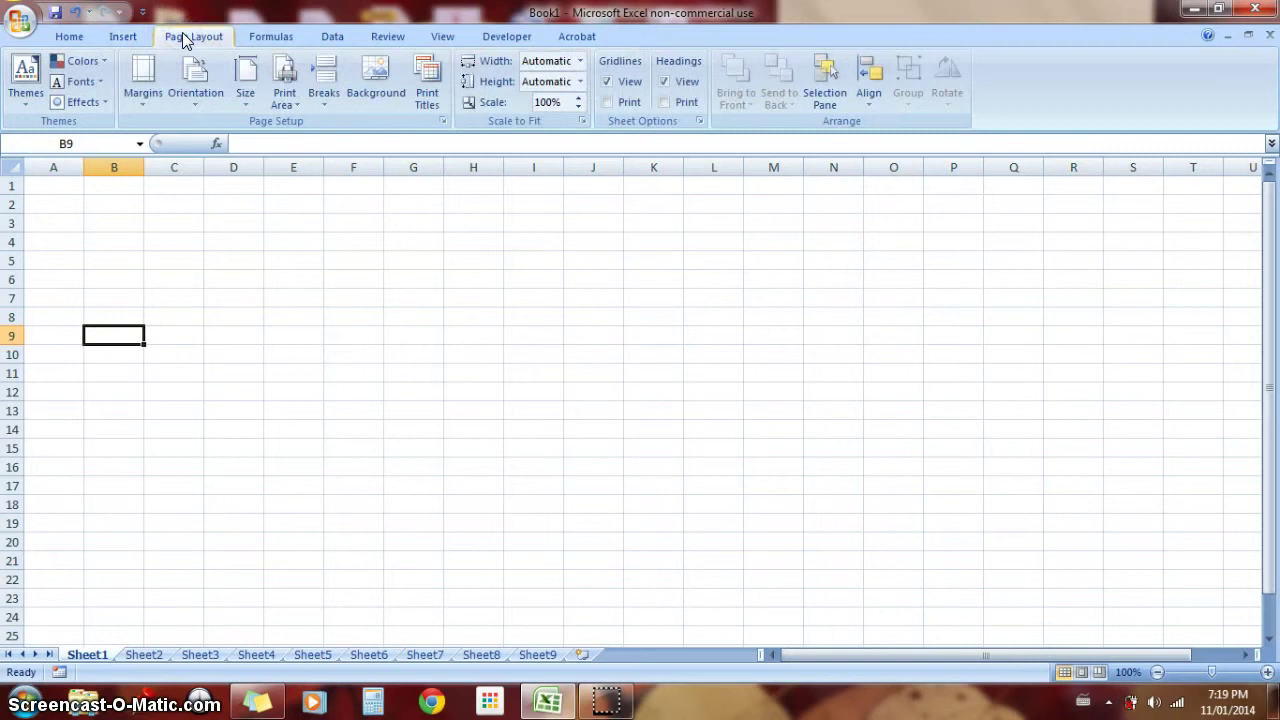
left_click(269, 40)
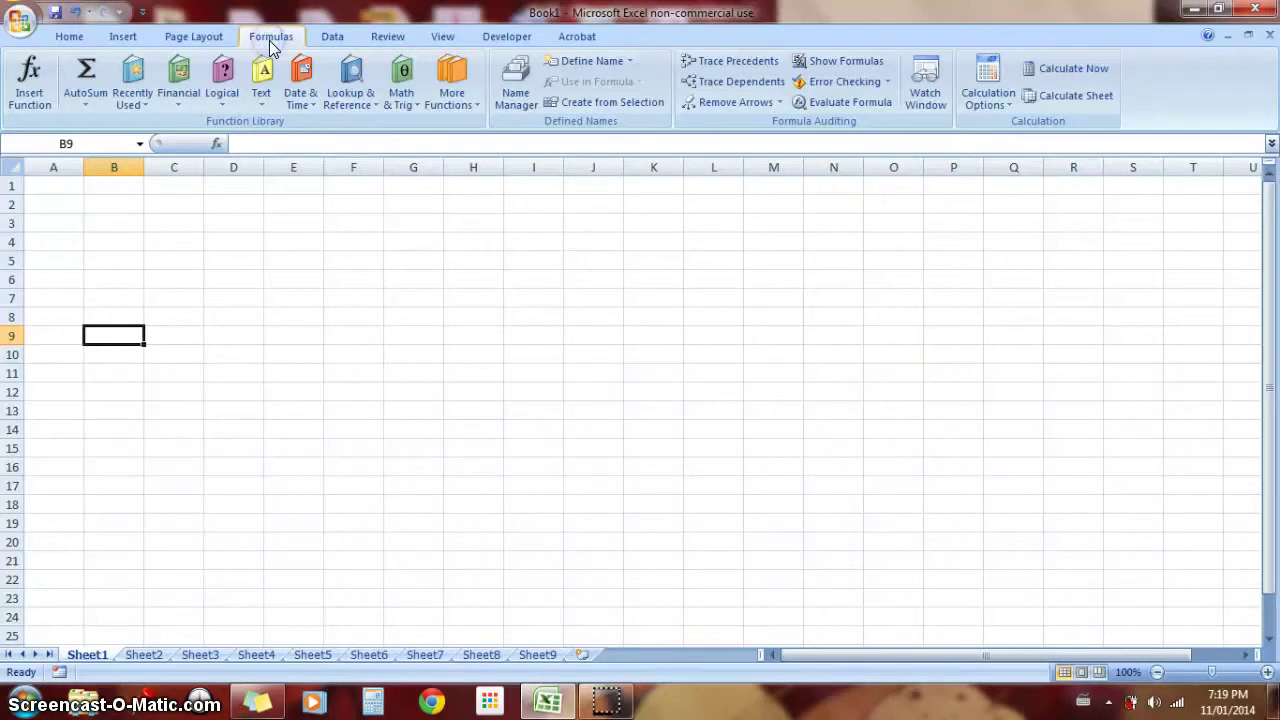
left_click(345, 38)
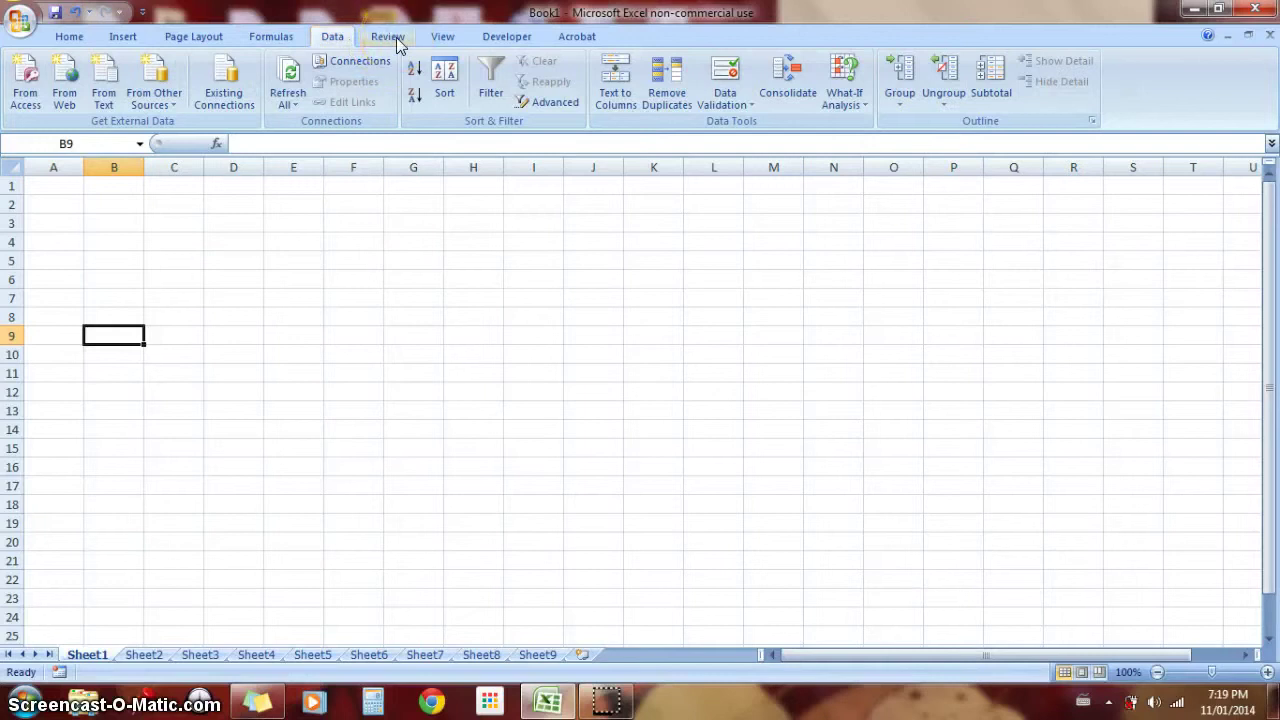
left_click(398, 46)
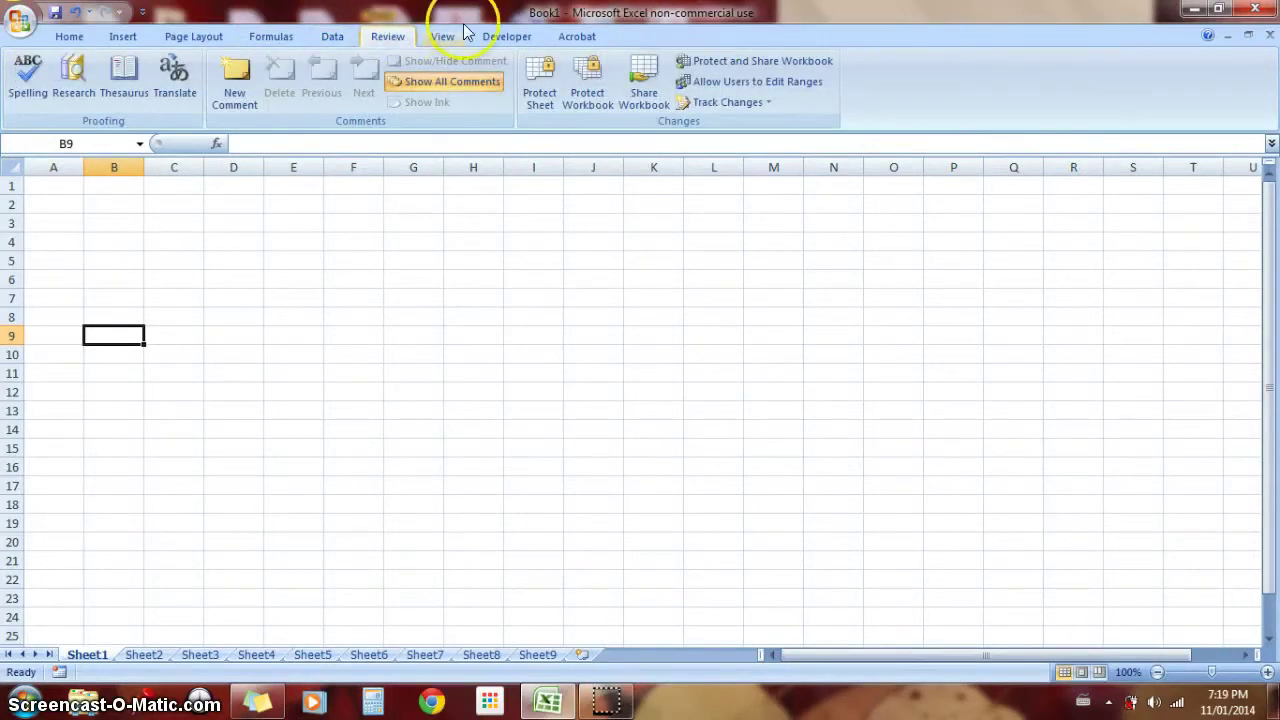
left_click(443, 38)
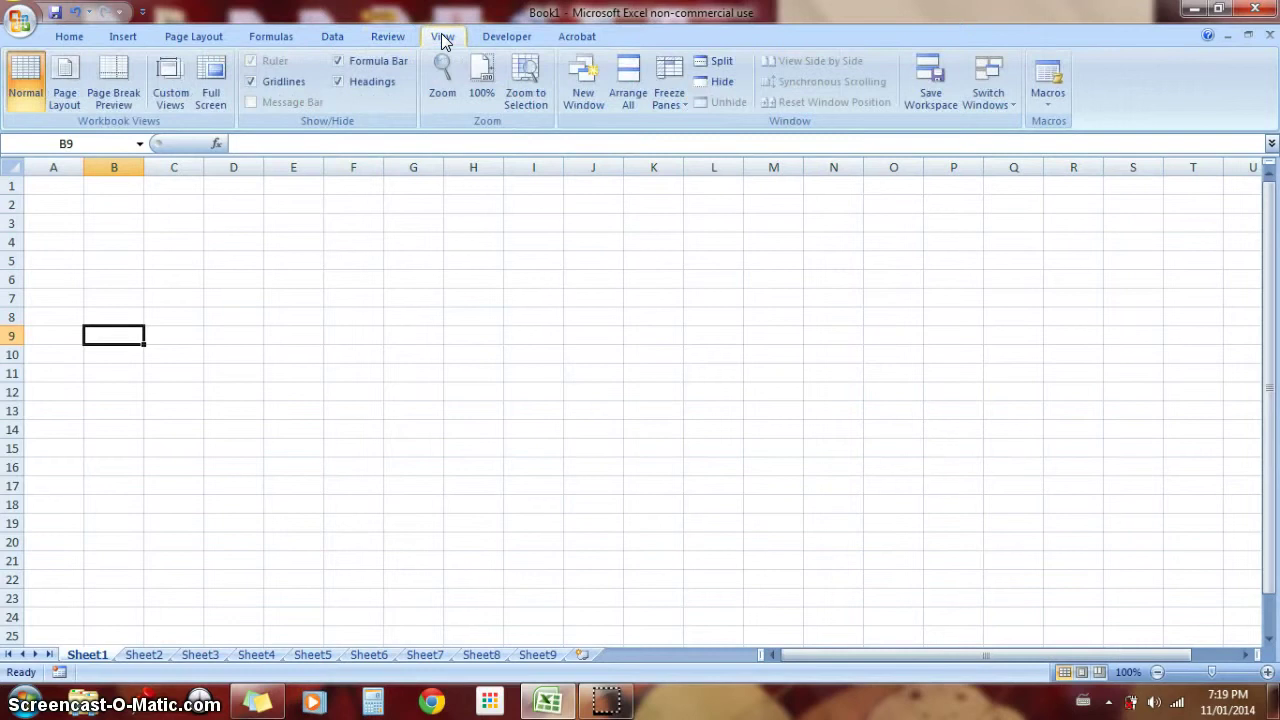
left_click(512, 40)
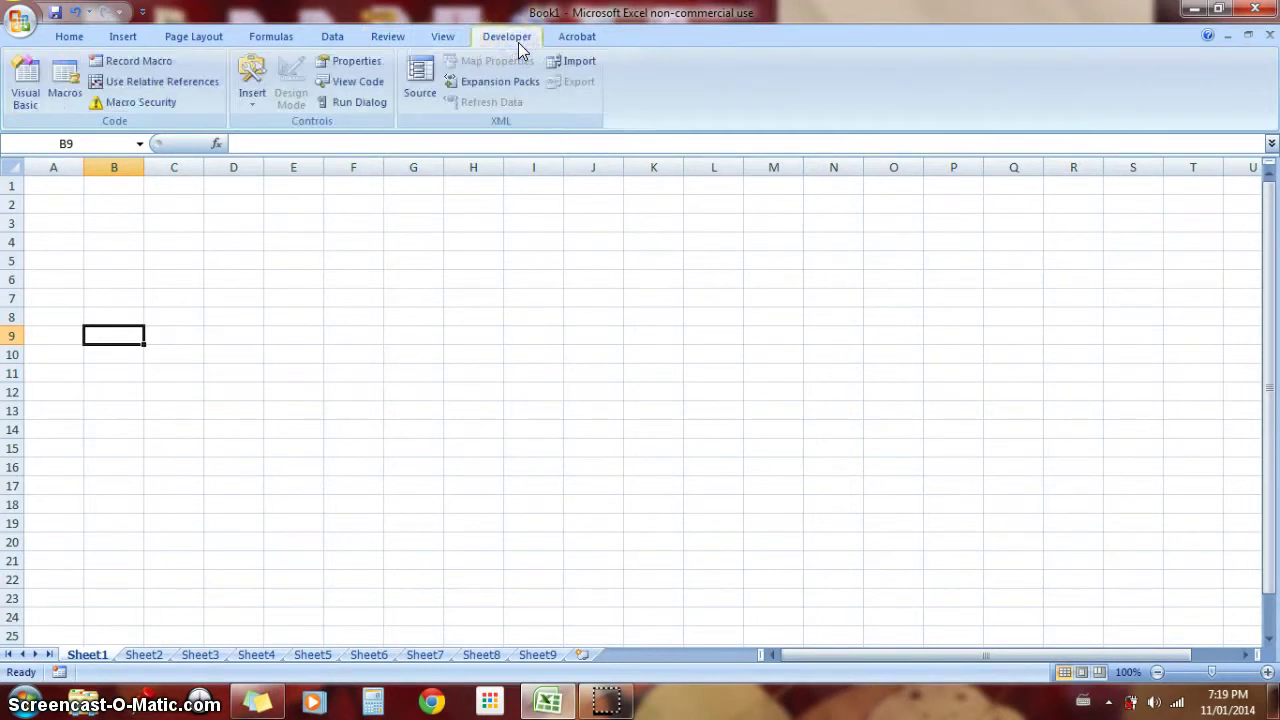
left_click(519, 50)
left_click(563, 40)
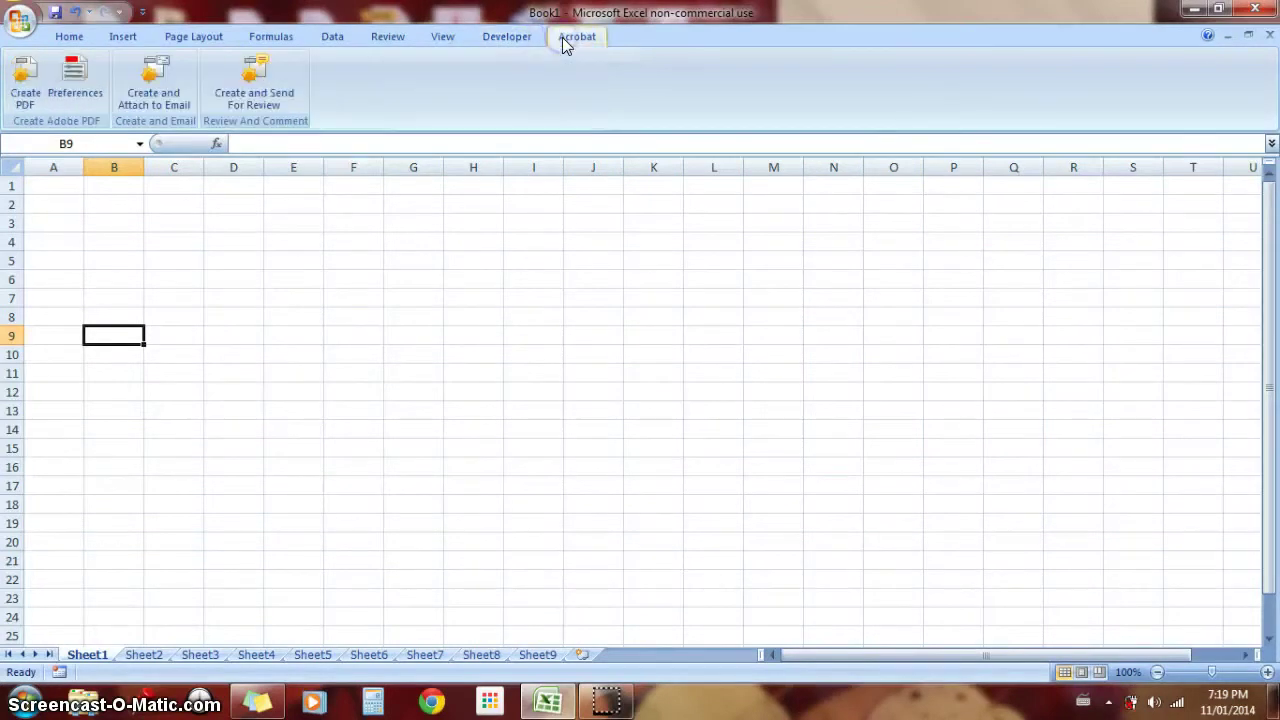
left_click(150, 40)
left_click(69, 36)
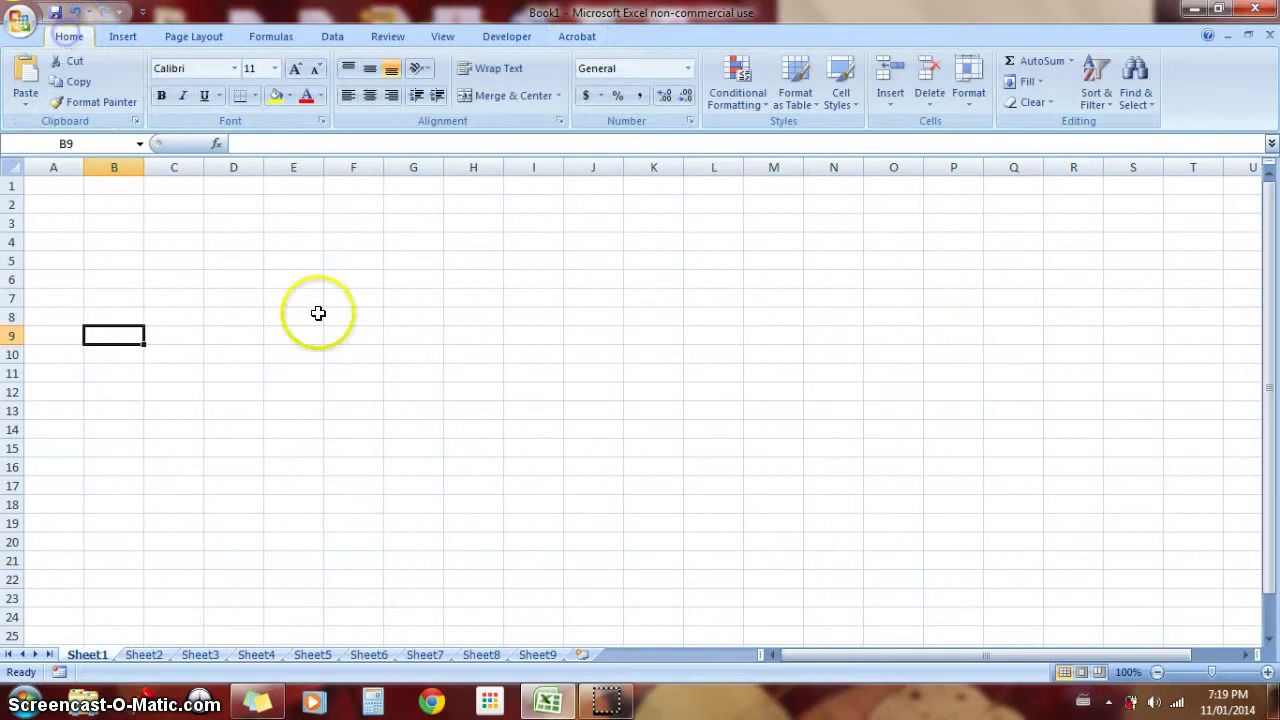
left_click(251, 256)
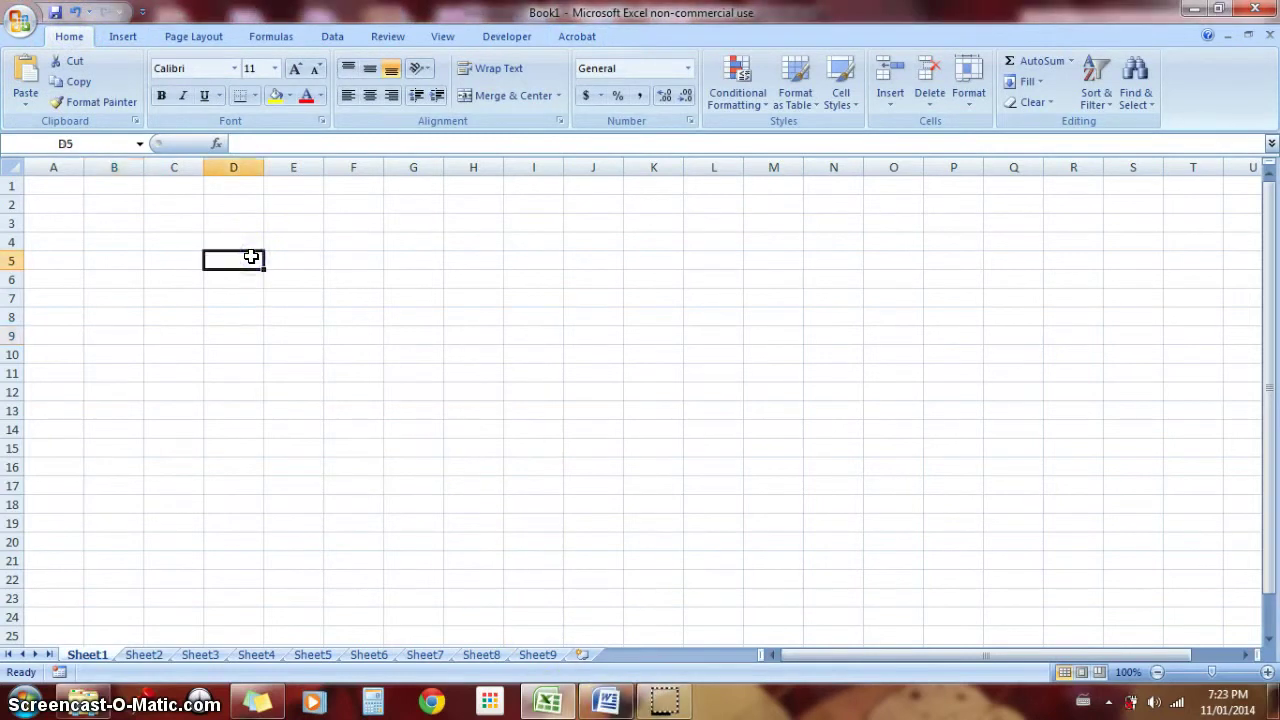
Switch to Word and read the formula definition in the basic excel document, checking it against the empty Sheet1 in Excel.
left_click(606, 701)
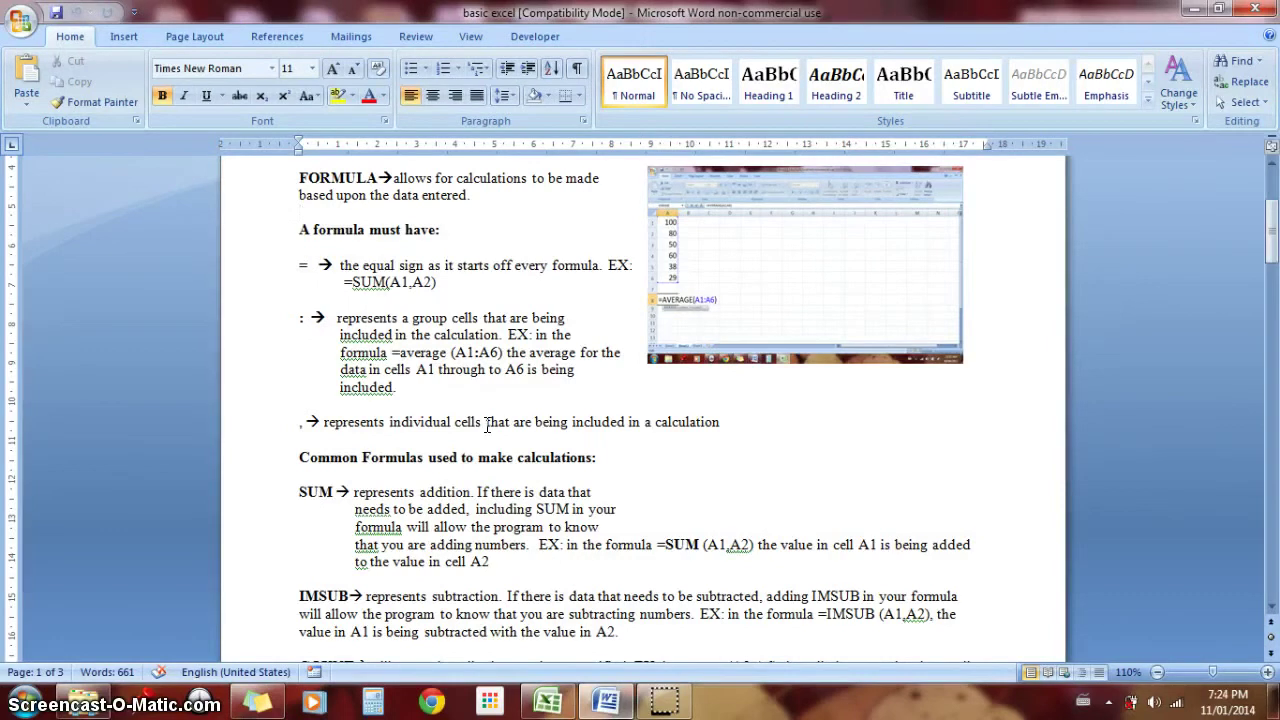
mouse_move(1274, 232)
left_mouse_down()
mouse_move(1274, 203)
mouse_move(1276, 236)
left_mouse_up()
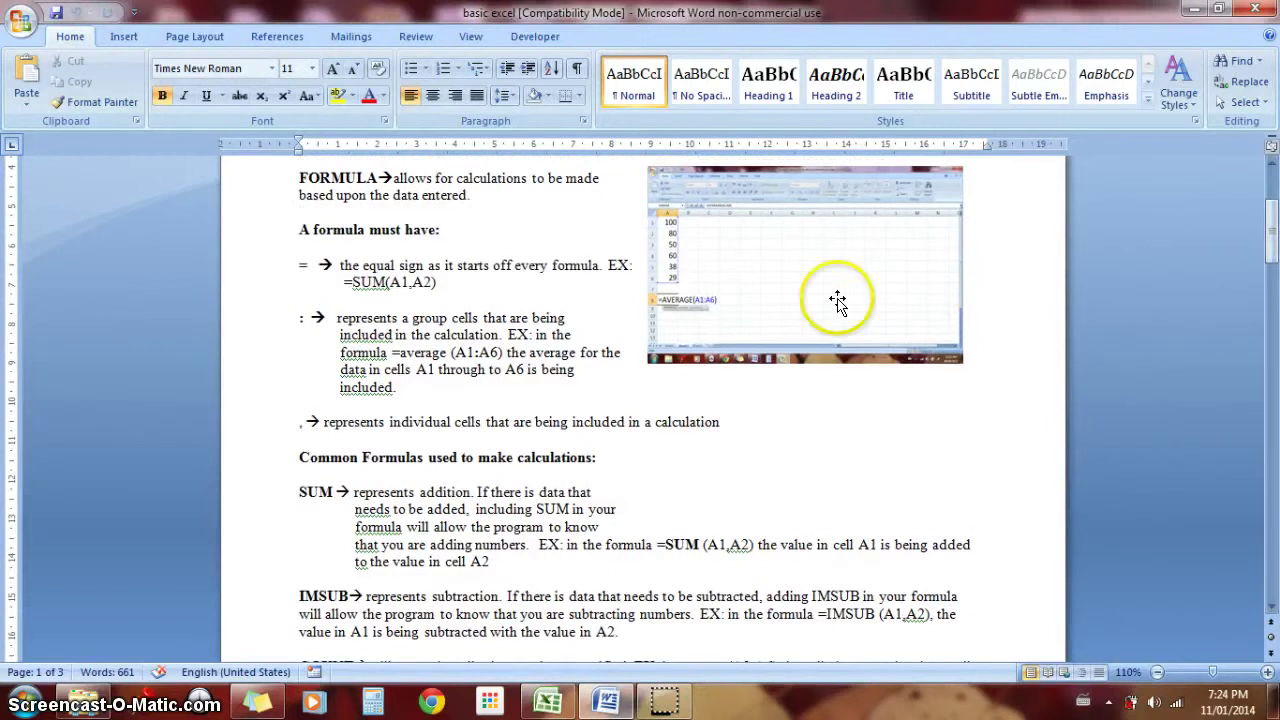
left_click(552, 703)
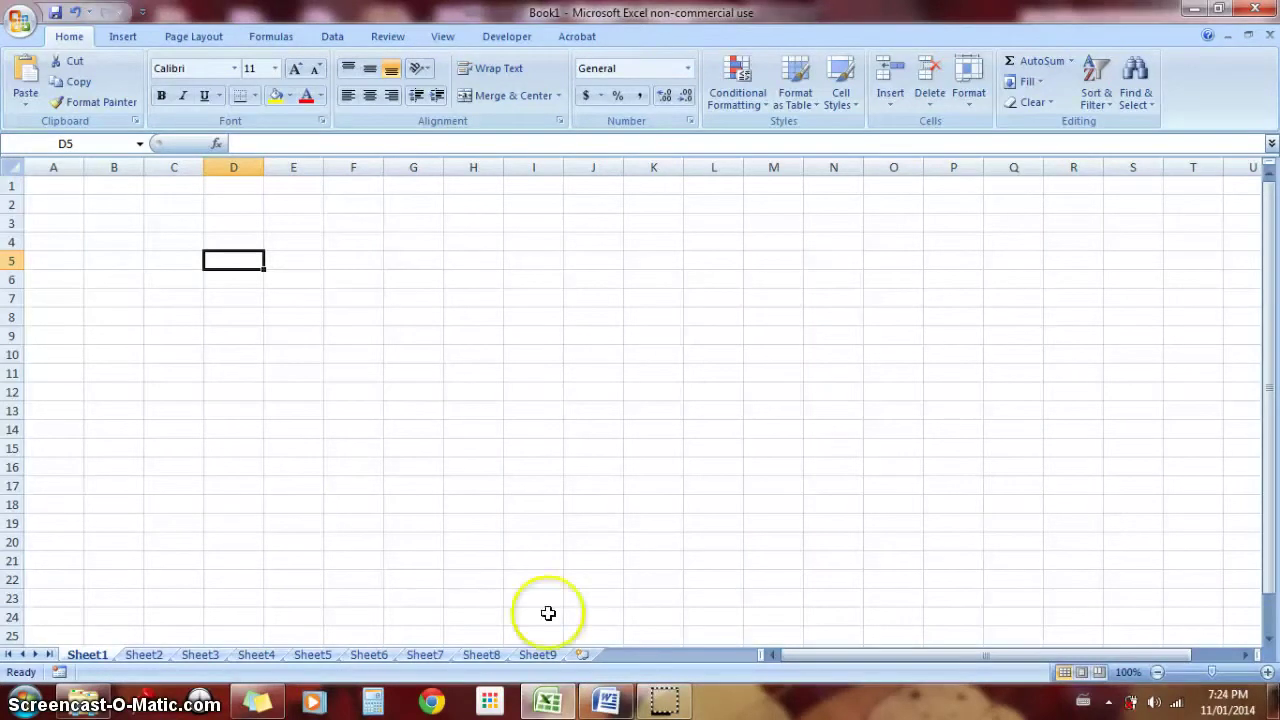
left_click(603, 702)
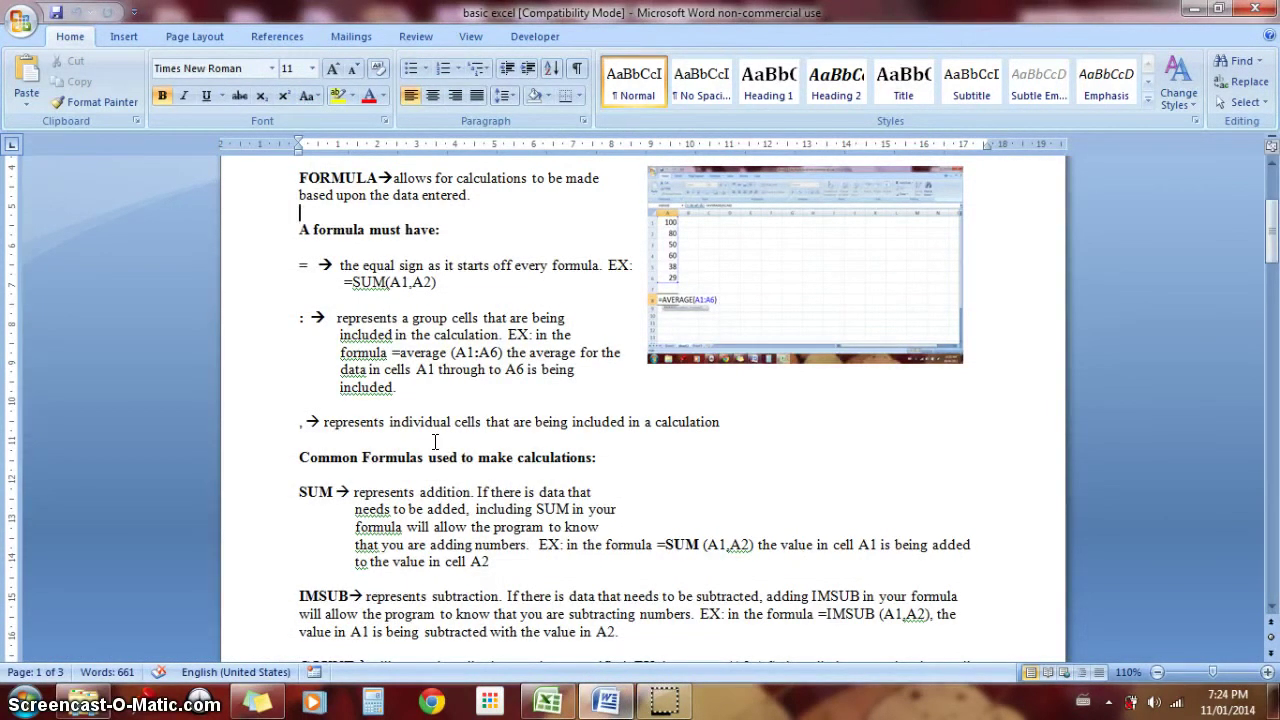
Highlight the equal sign in the document's list of what a formula must have.
left_click(299, 265)
left_click_drag(299, 265, 312, 272)
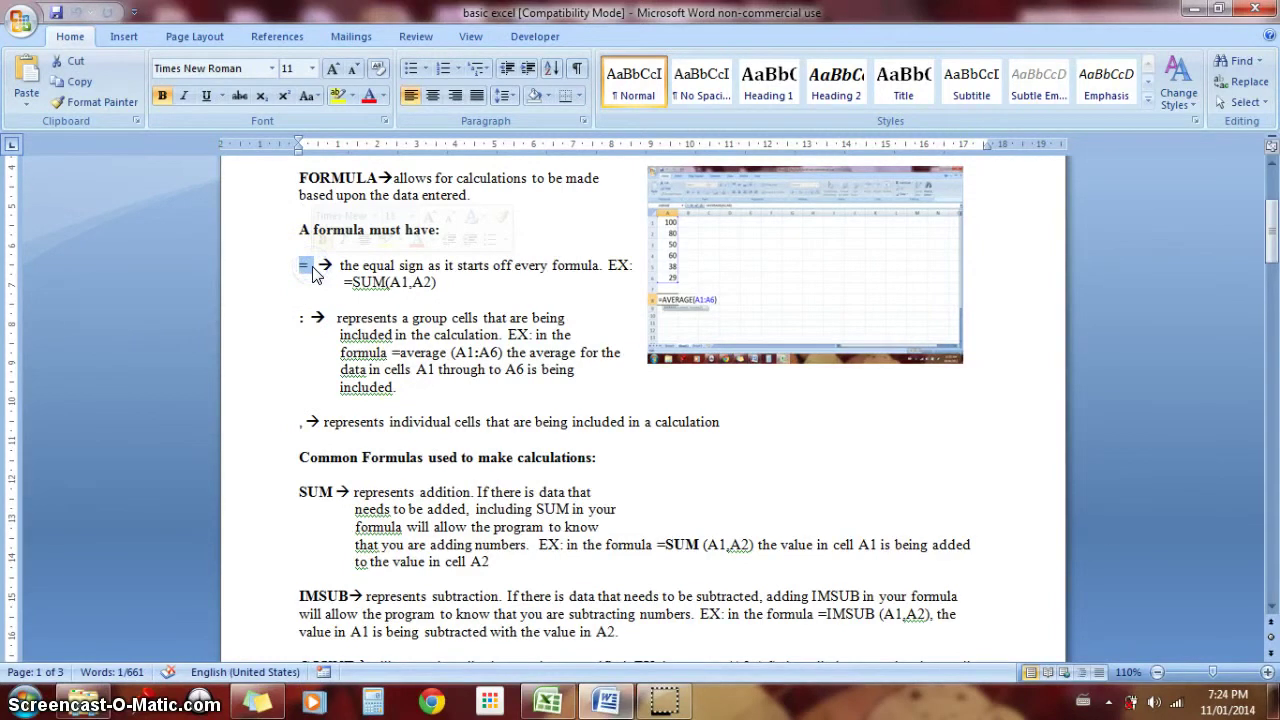
left_click(313, 268)
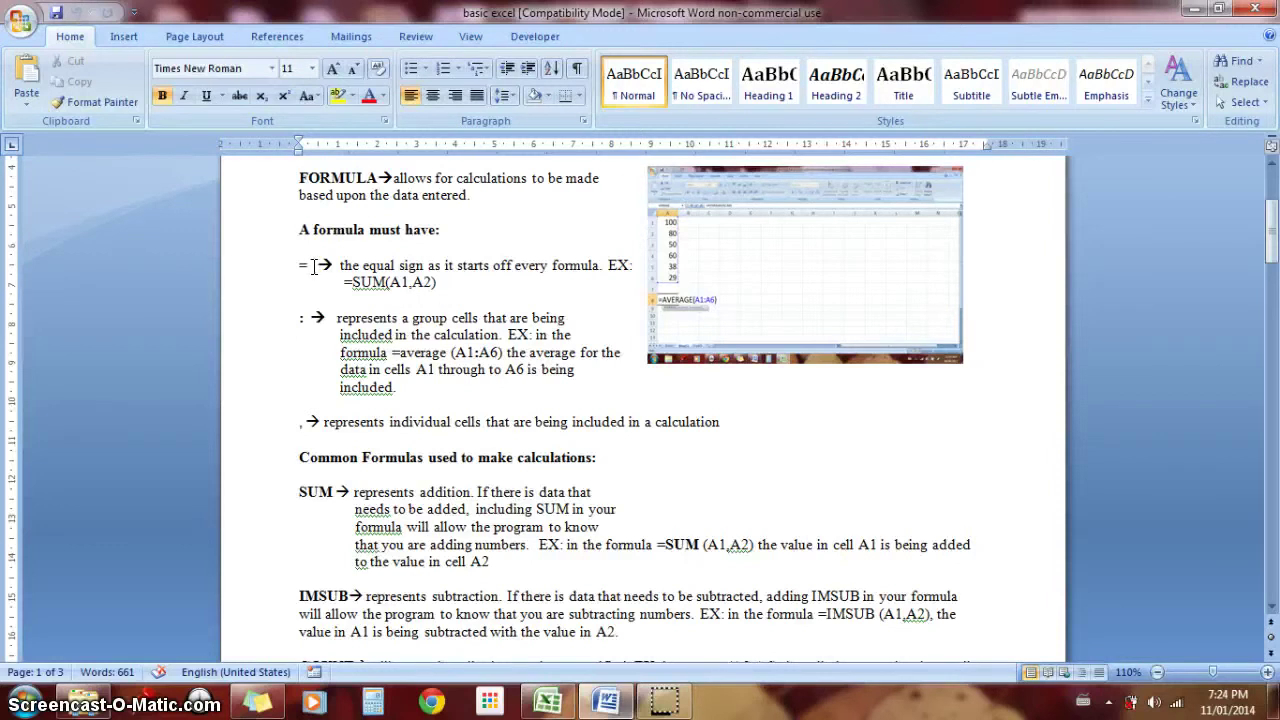
left_click(310, 278)
left_click(492, 449)
left_click(485, 407)
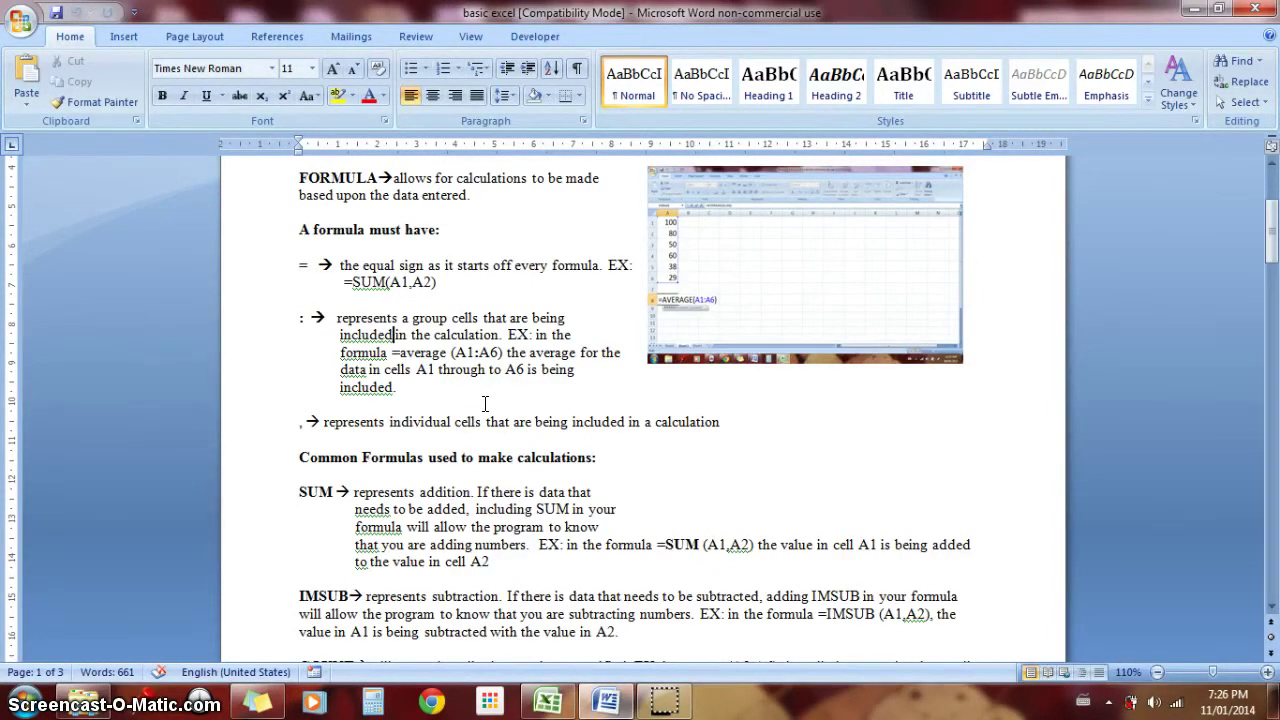
left_click(398, 345)
left_click(324, 290)
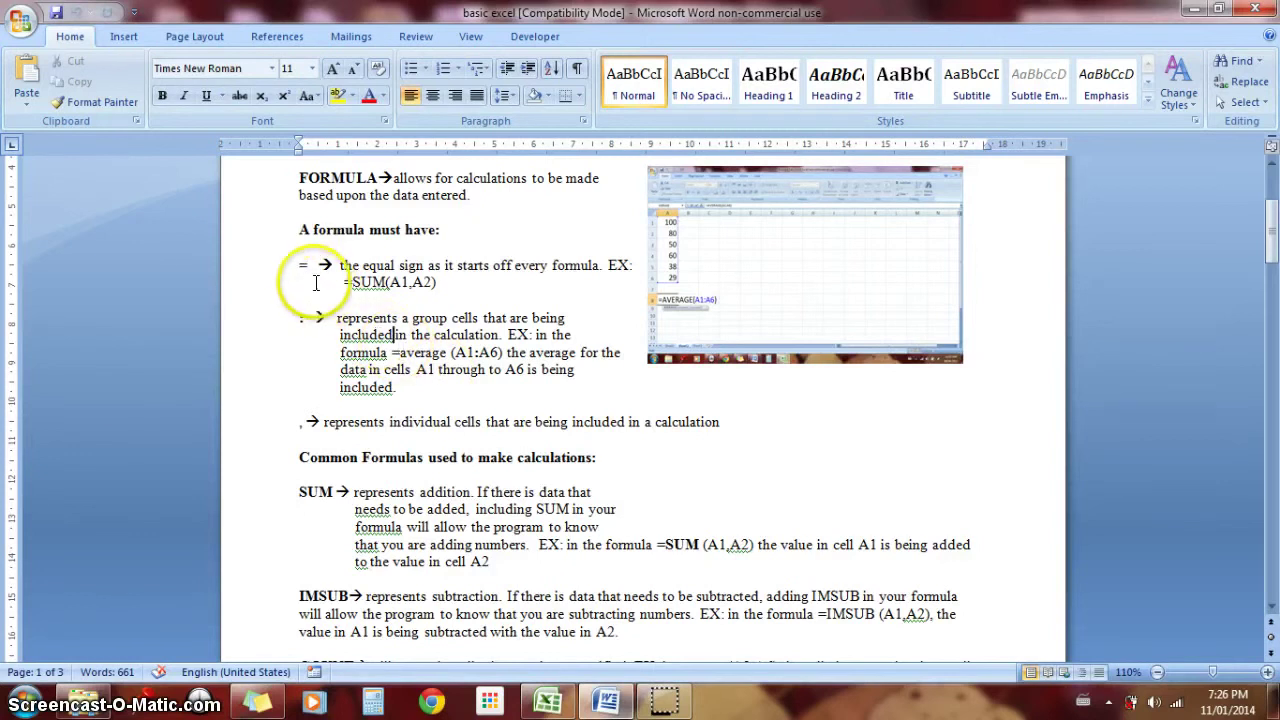
double_click(303, 265)
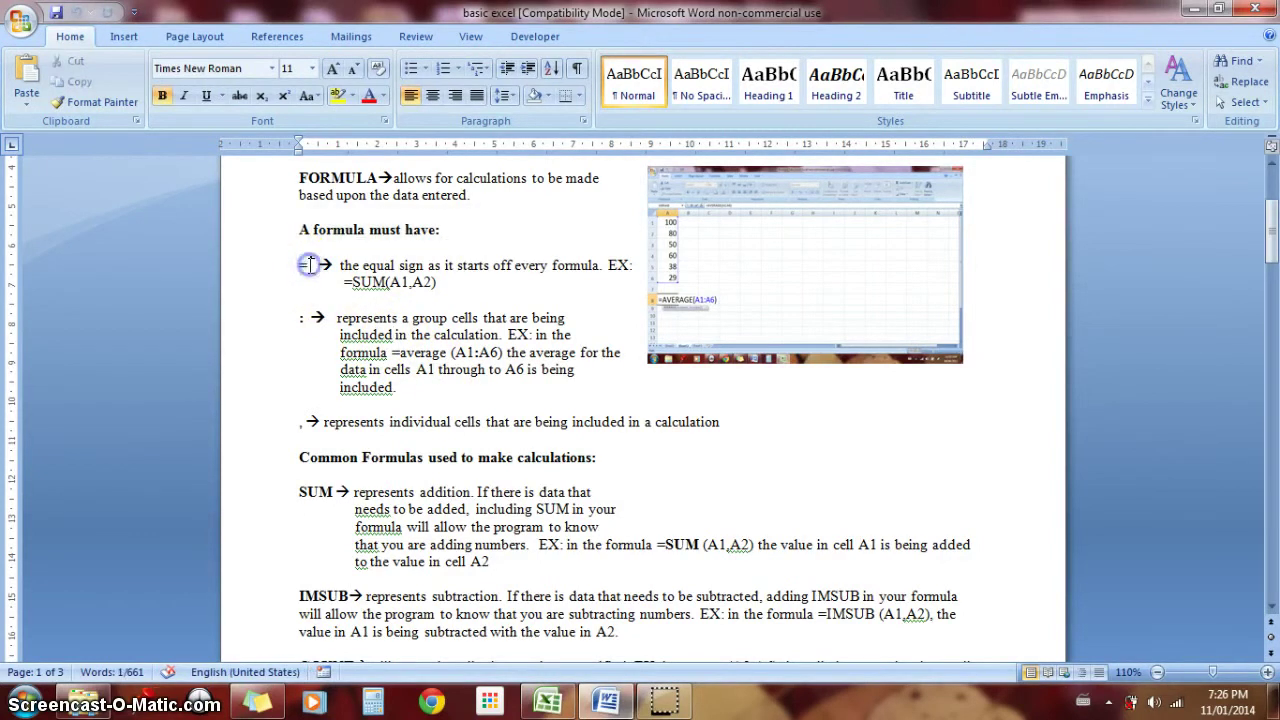
left_click(310, 266)
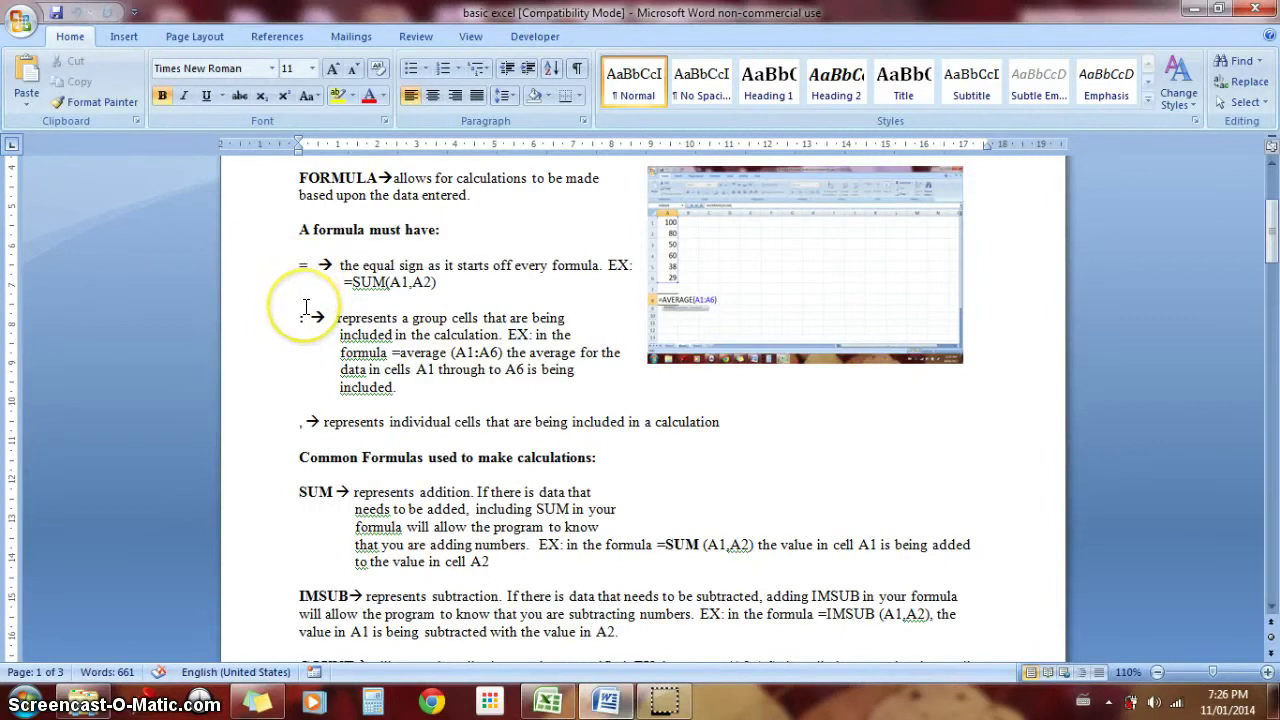
Highlight the colon that represents a group of cells in the list of formula requirements.
left_click_drag(307, 318, 297, 323)
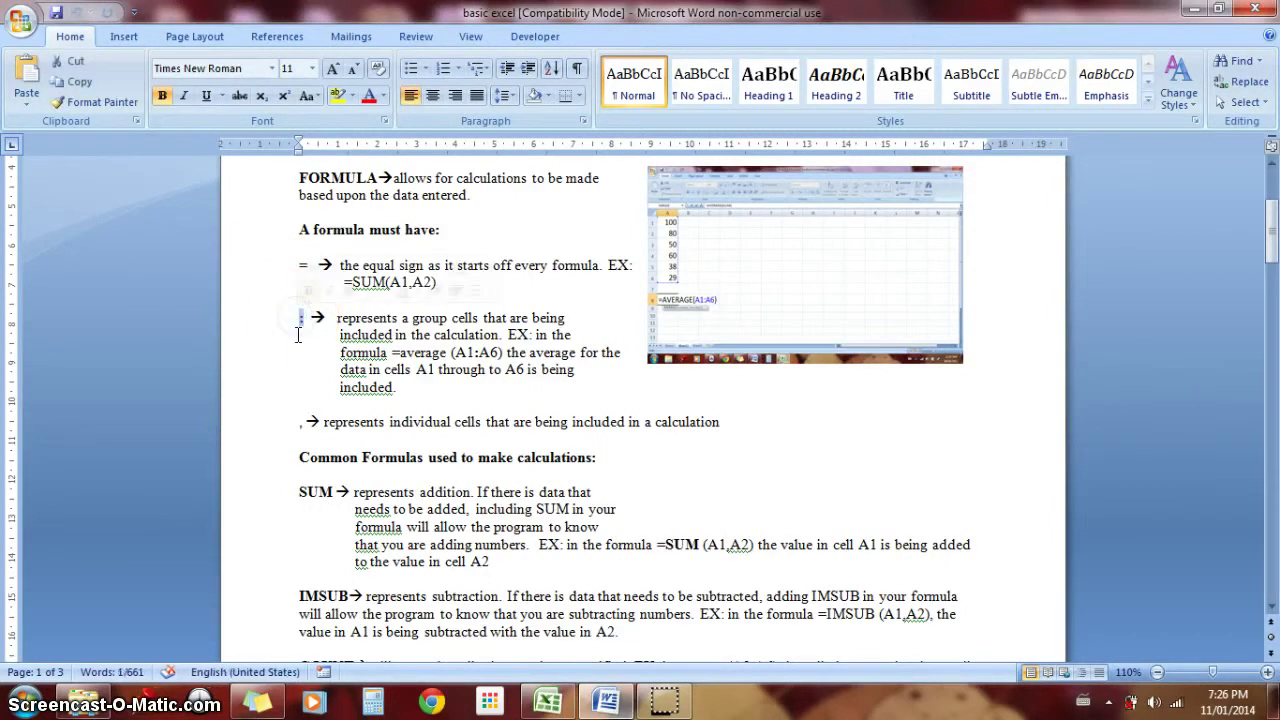
left_click(300, 424)
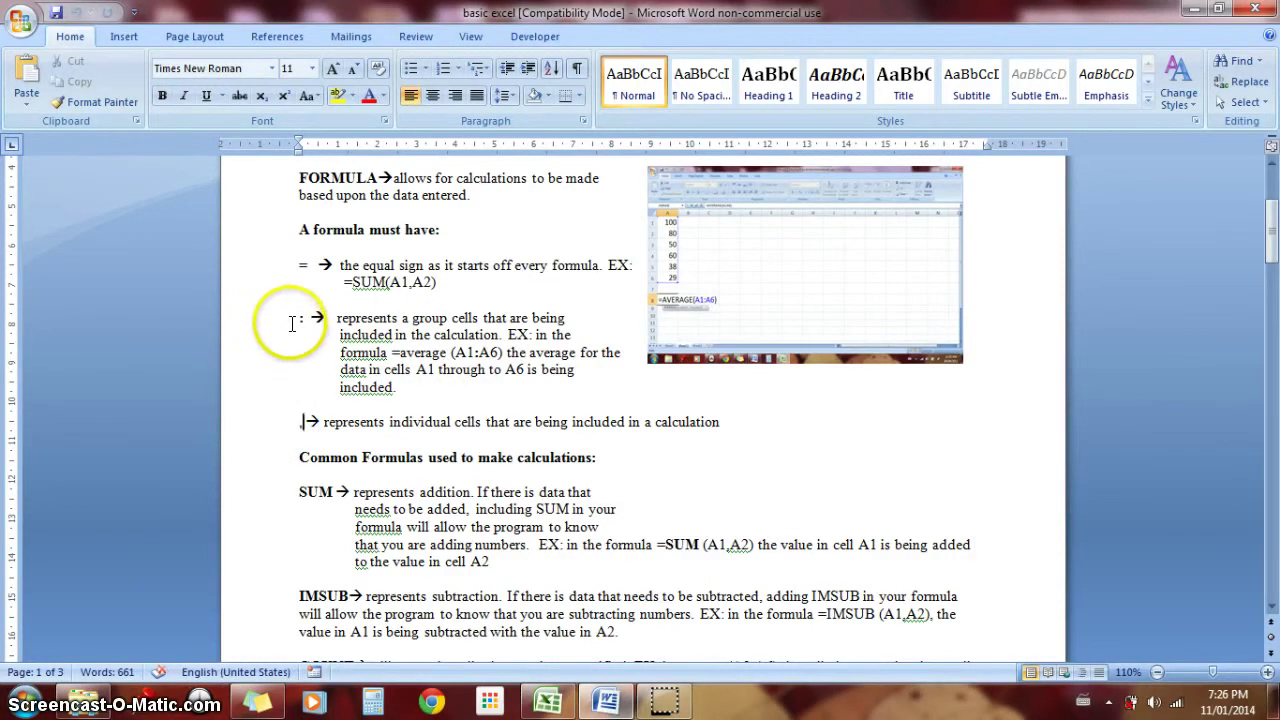
left_click(298, 321)
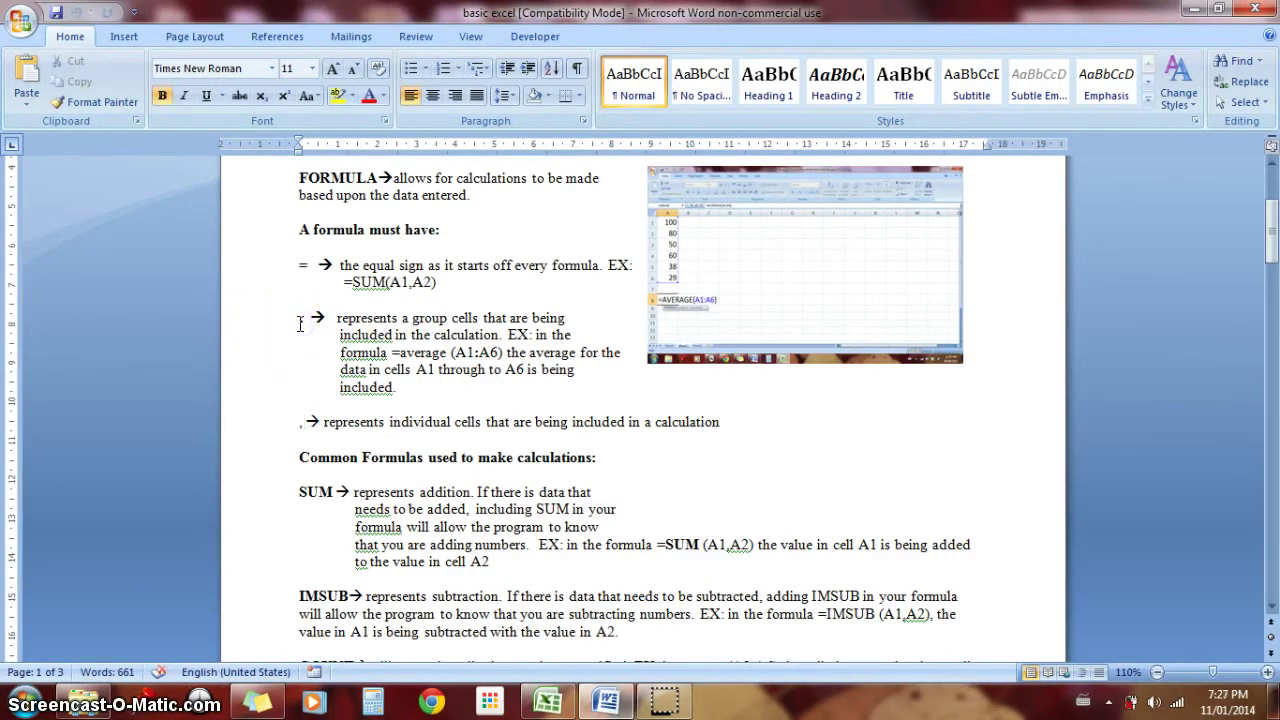
left_click(300, 323)
key("Delete")
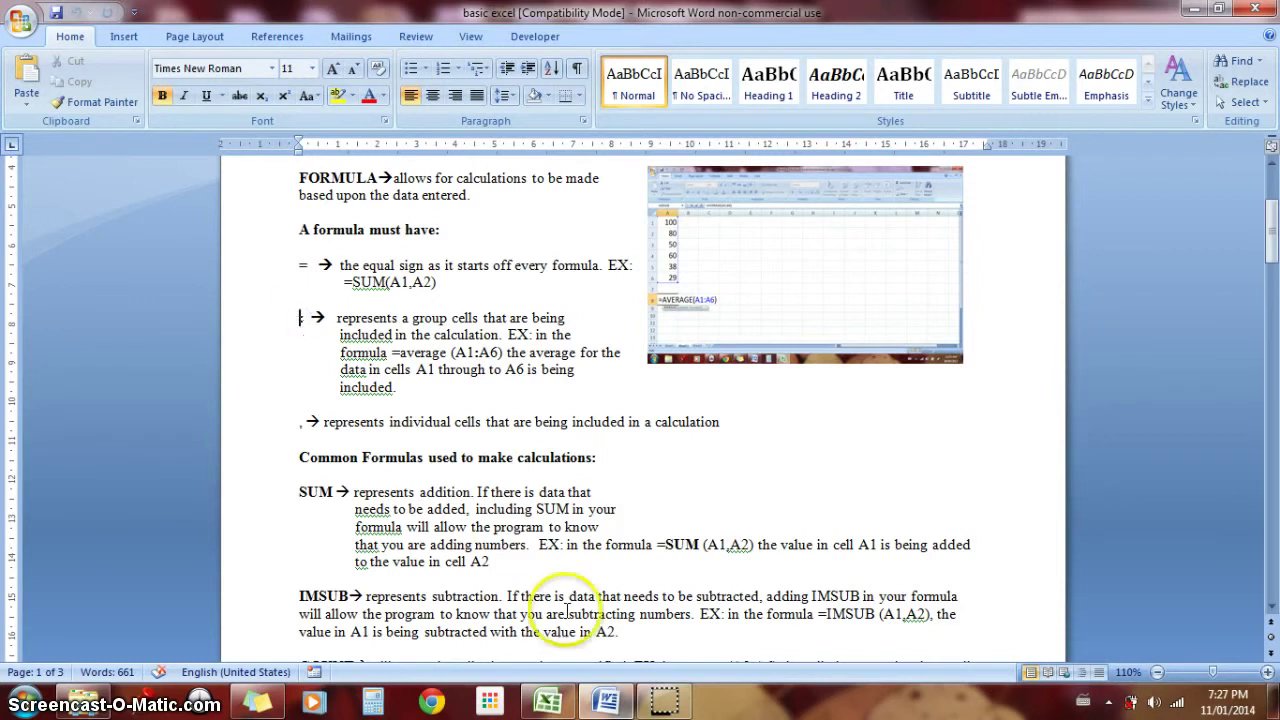
Switch to Excel and select the cell range A1 through A11 on Sheet1 as one group.
left_click(552, 699)
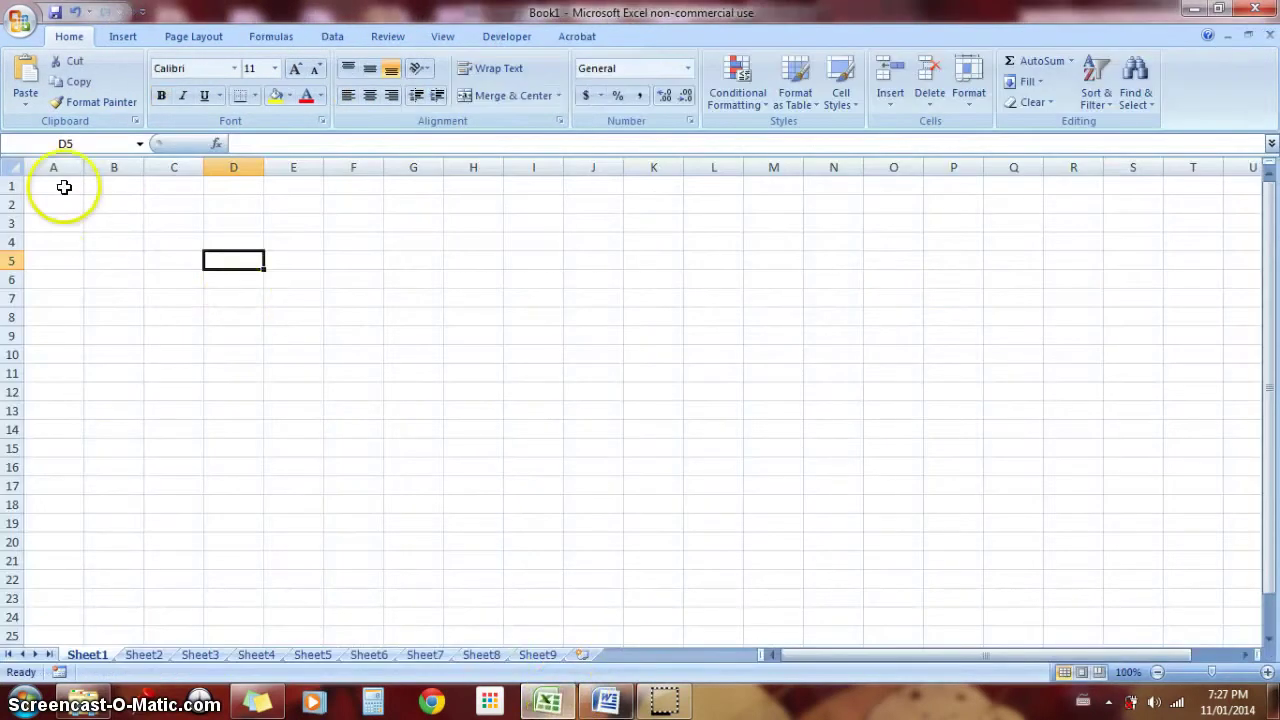
left_click(63, 186)
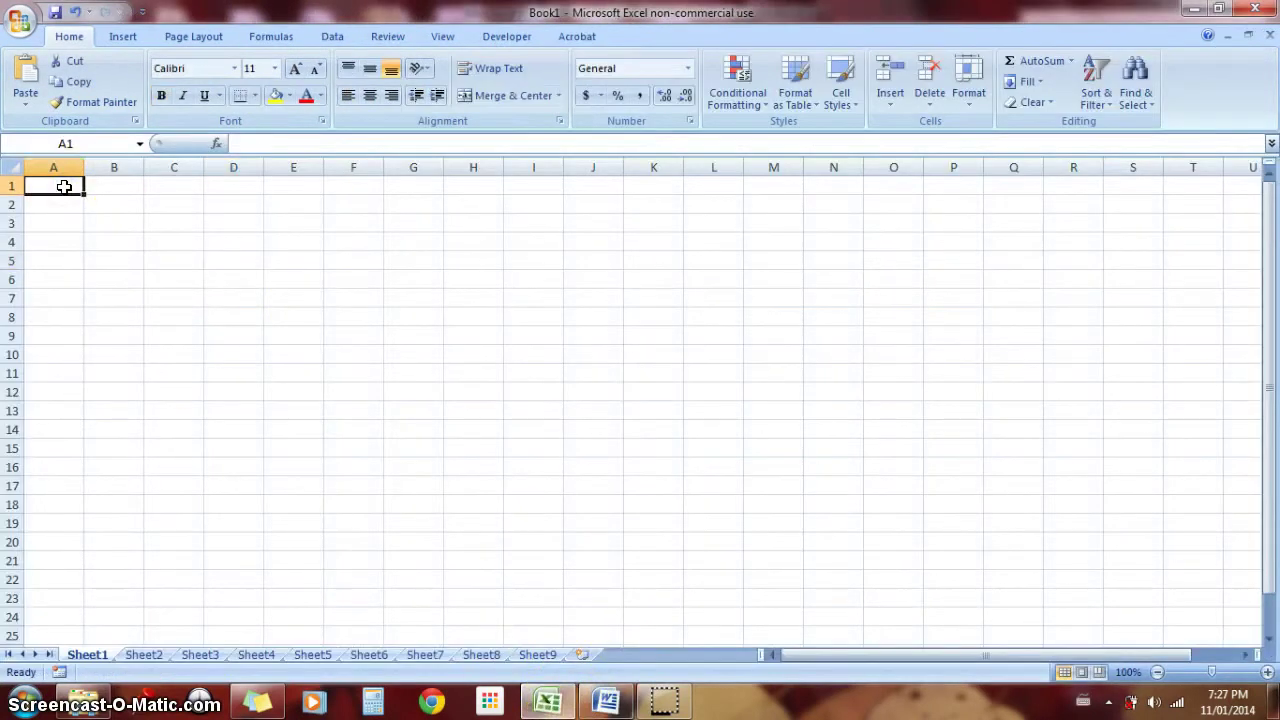
double_click(63, 186)
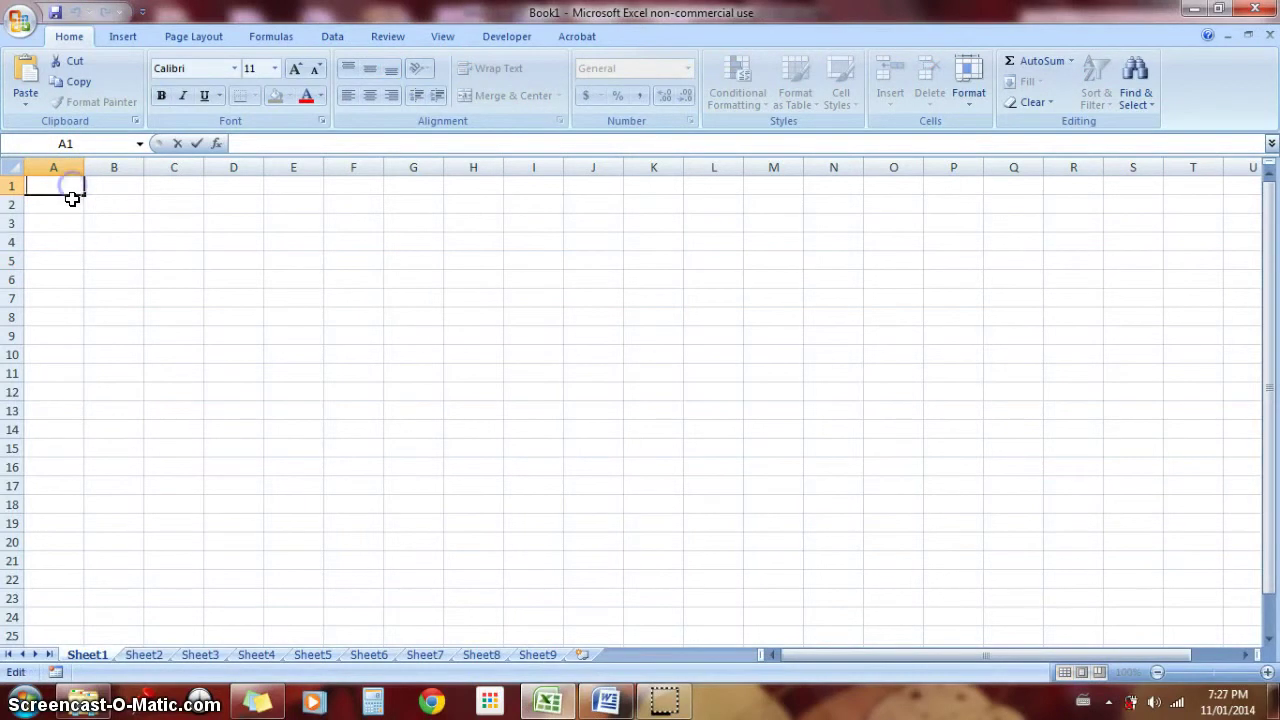
left_click_drag(72, 199, 69, 363)
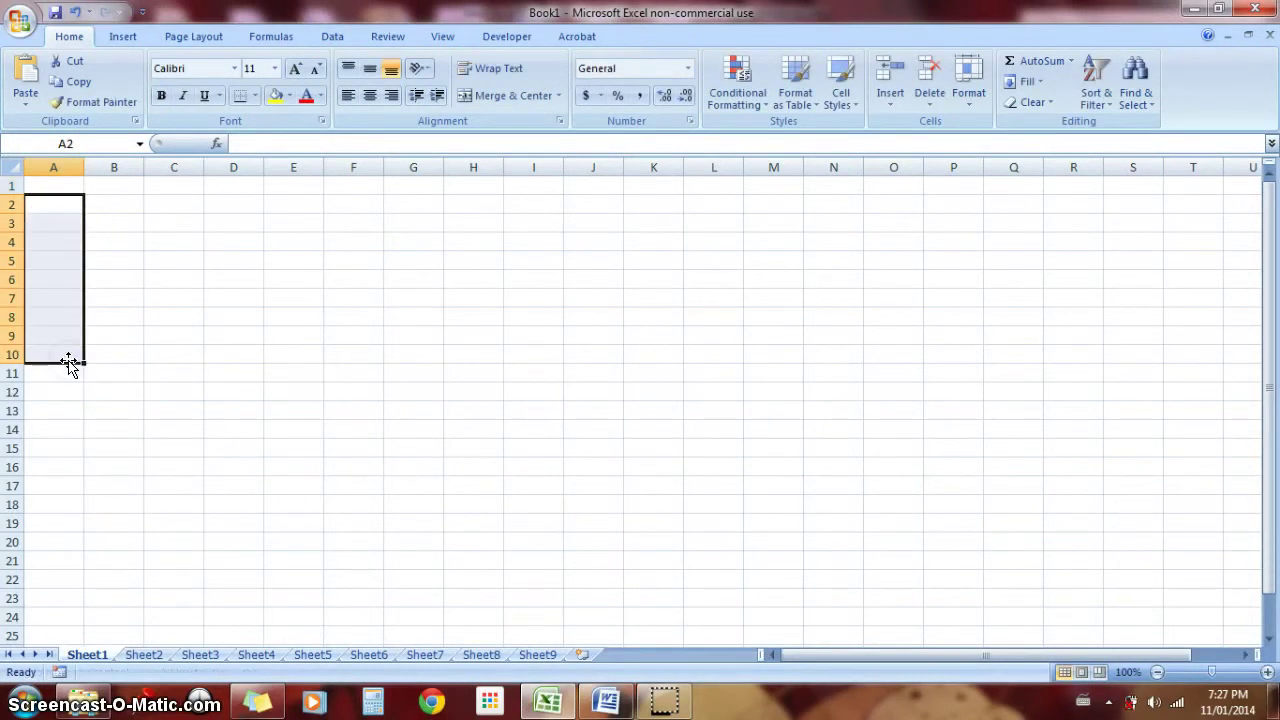
left_click(44, 187)
left_click_drag(44, 187, 46, 360)
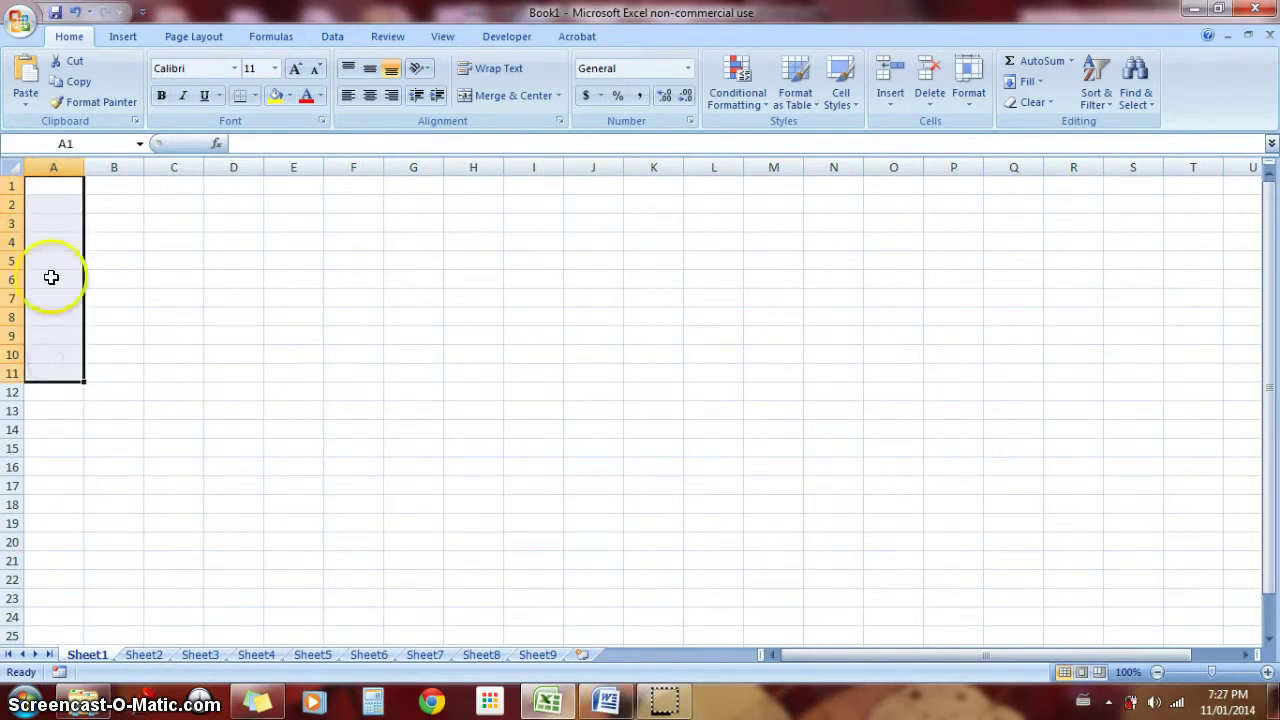
Switch to Word and highlight the comma that represents individual cells in the list of formula requirements.
left_click(609, 703)
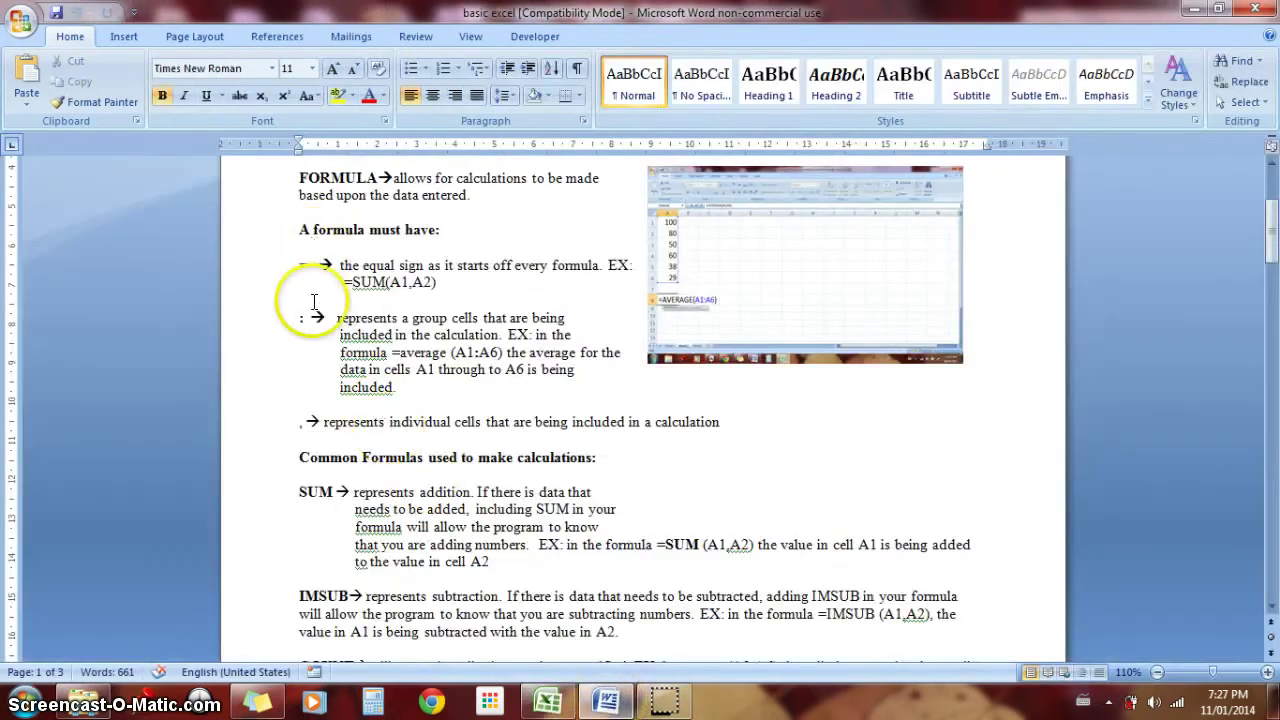
type(":")
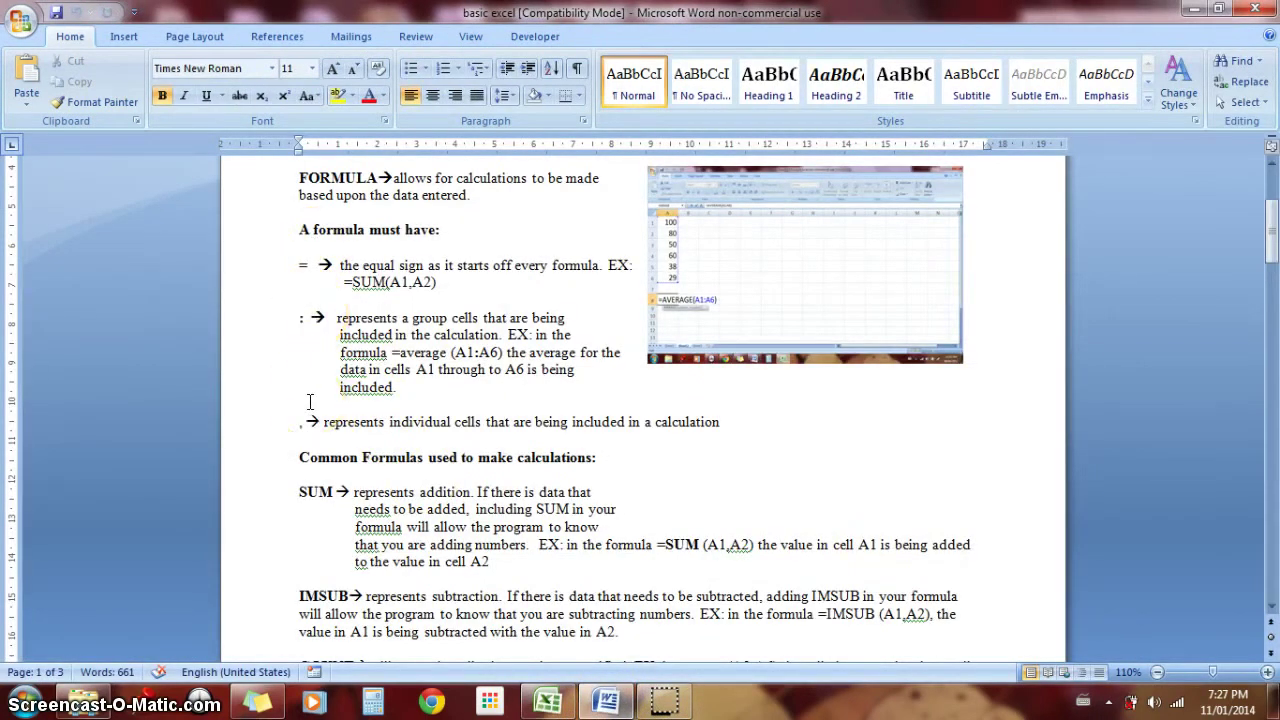
left_click(307, 418)
type(",")
left_click(307, 421)
left_click(305, 421)
double_click(308, 421)
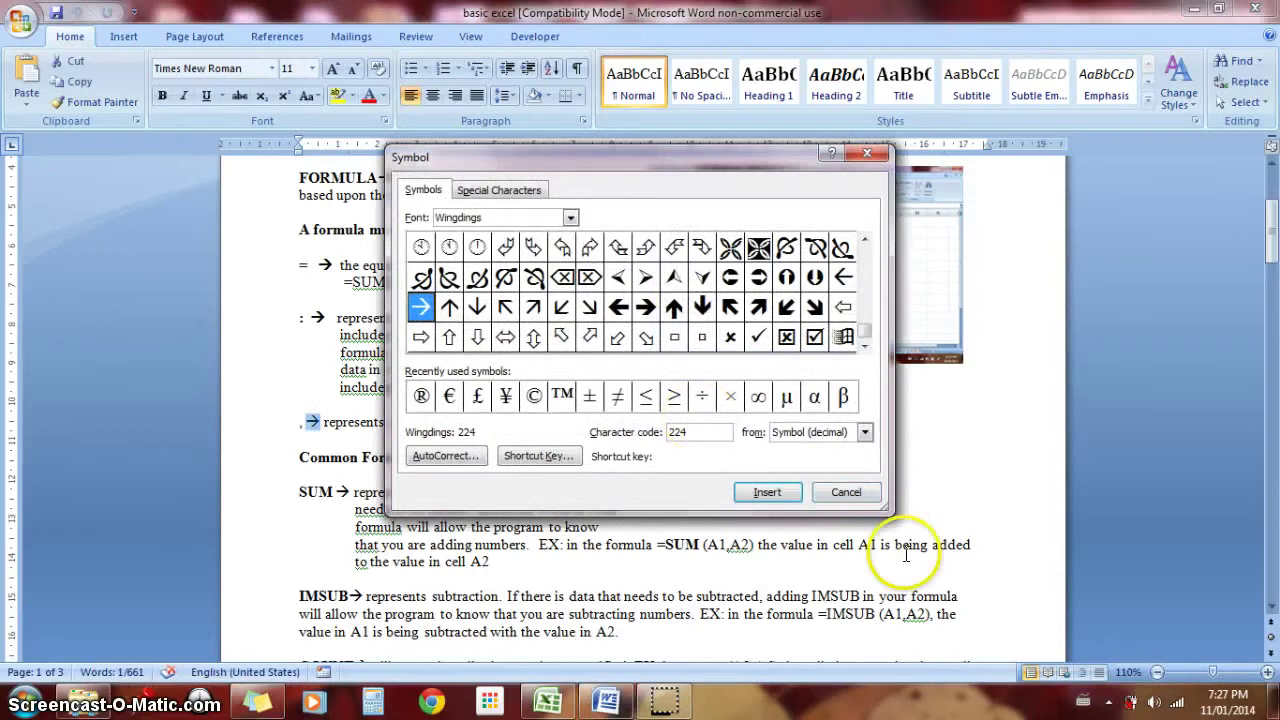
left_click(840, 492)
left_click(284, 421)
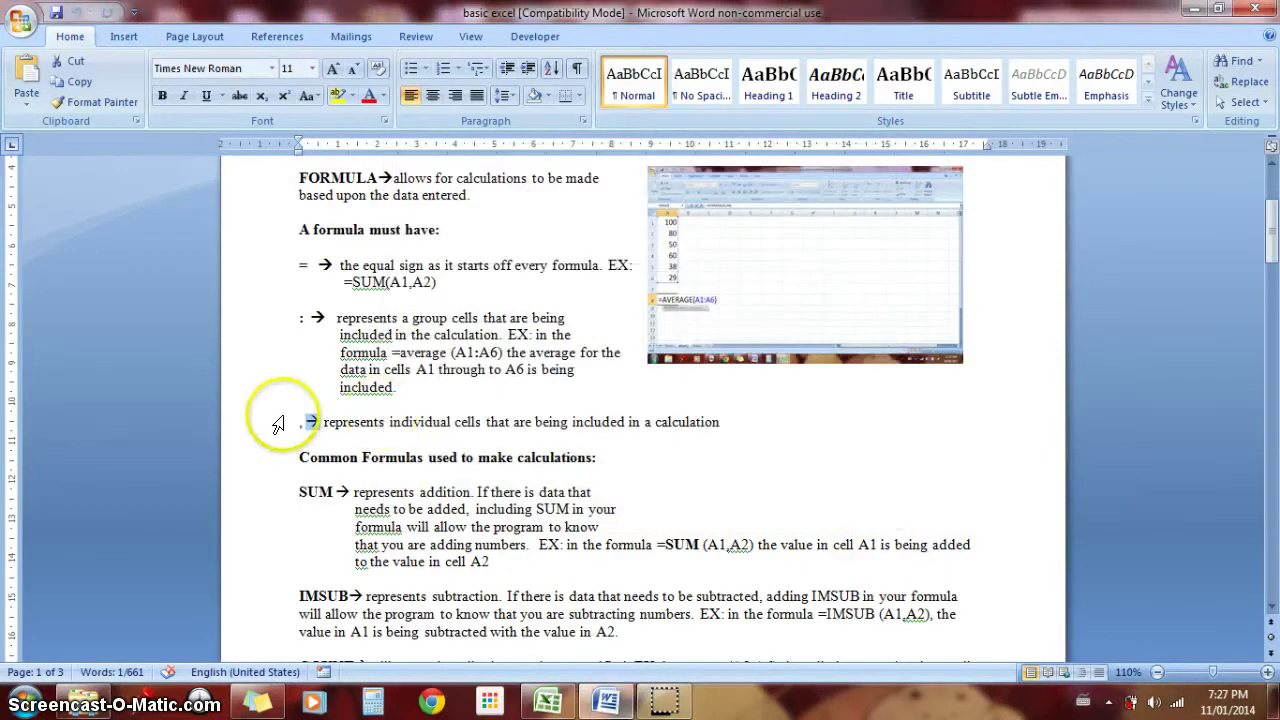
double_click(304, 425)
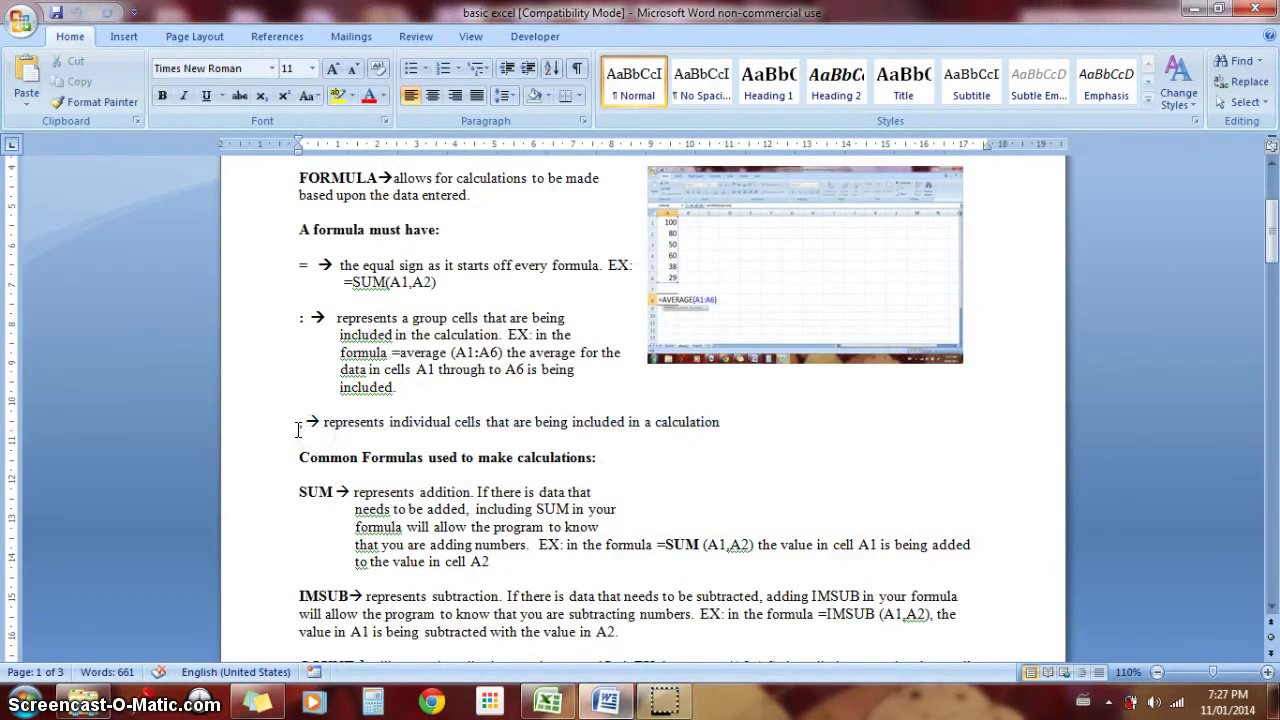
Switch to Excel and select the individual cells C7, A2, D2, A1 and D1 one after another on Sheet1.
left_click(545, 698)
left_click(147, 297)
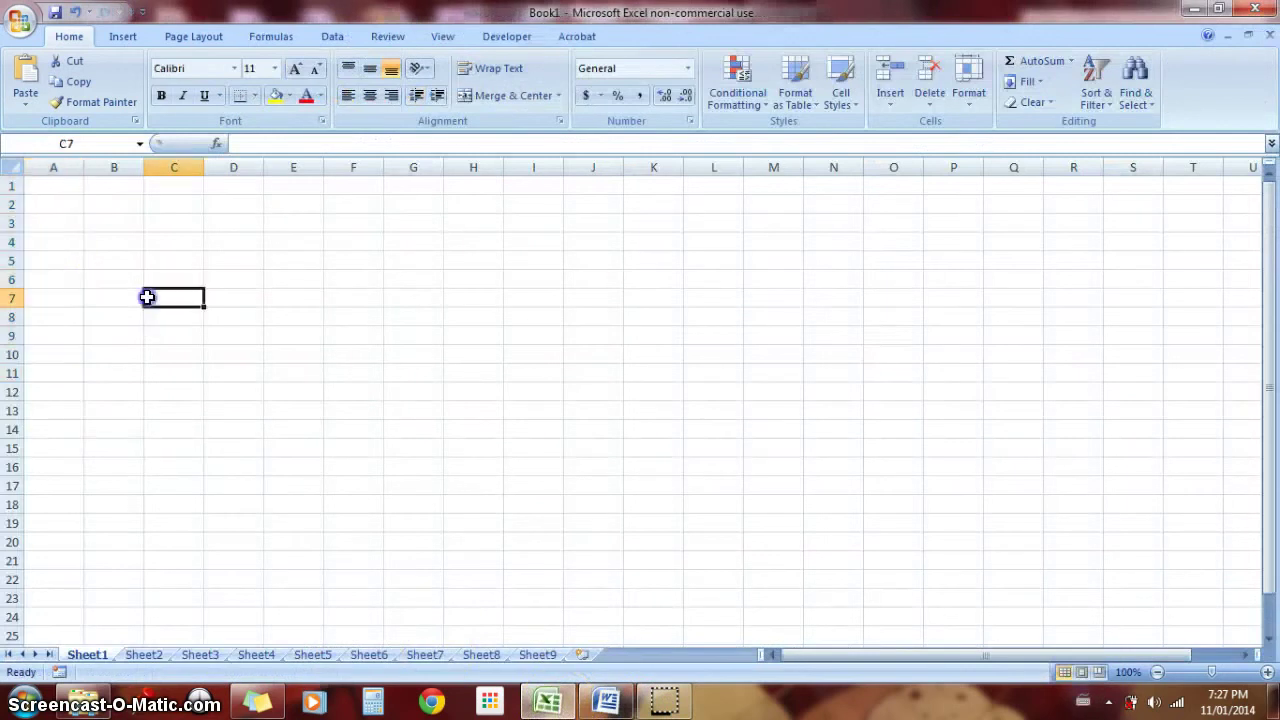
left_click(49, 200)
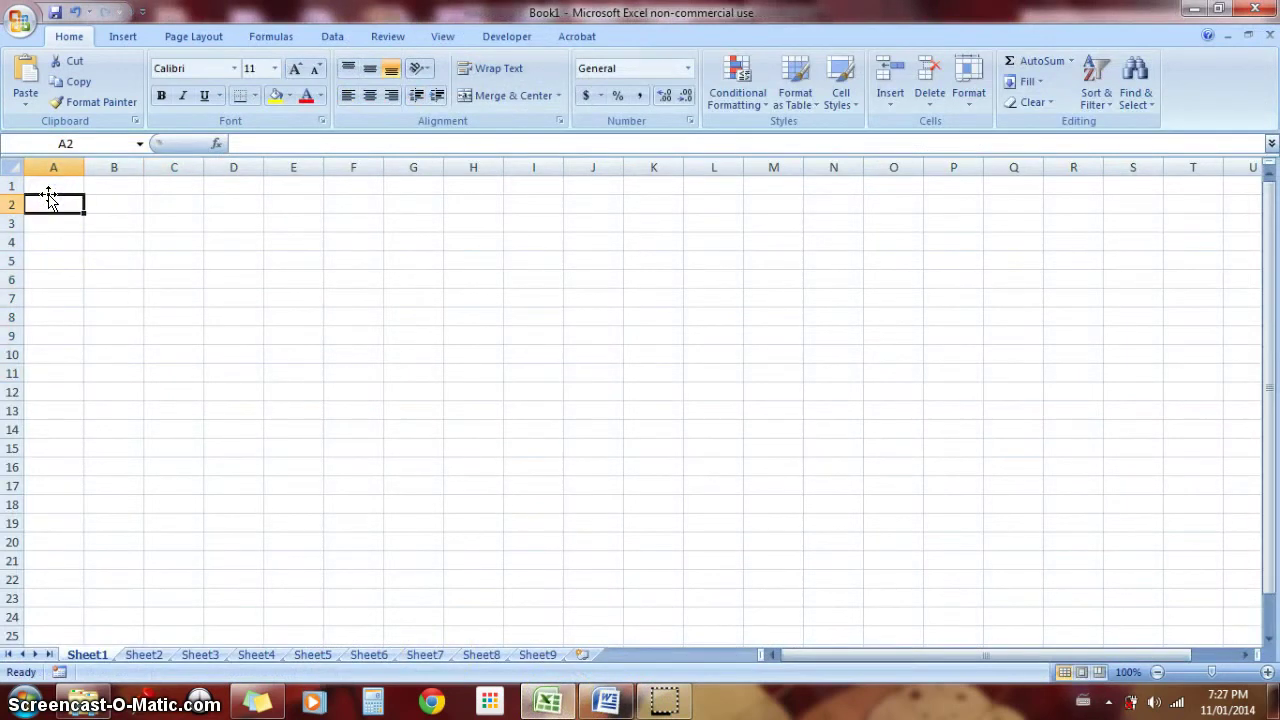
left_click(220, 204)
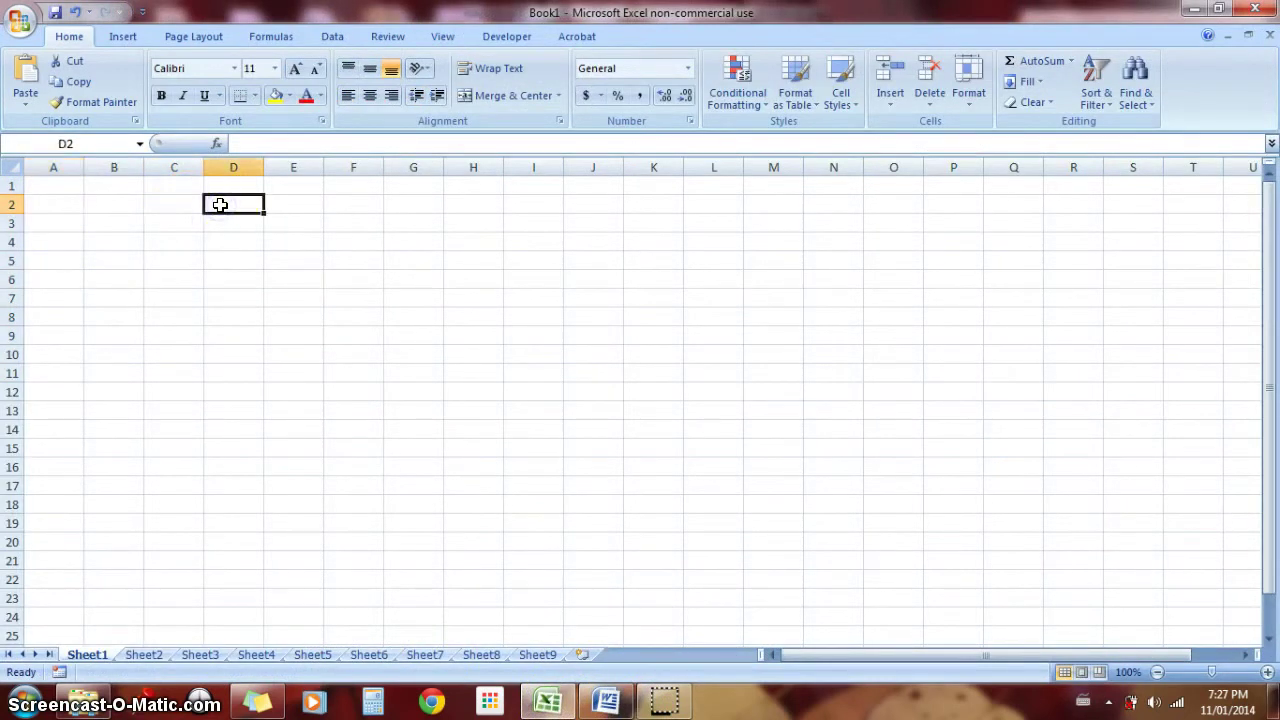
left_click(54, 187)
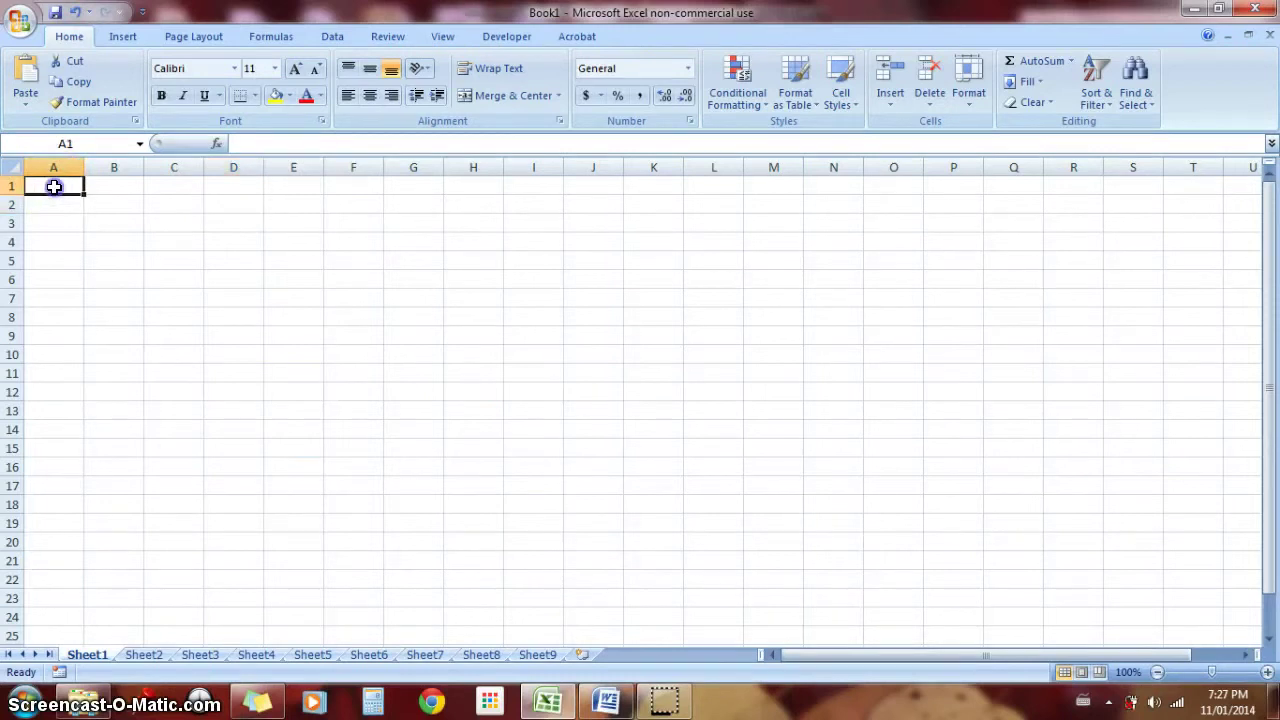
left_click(256, 185)
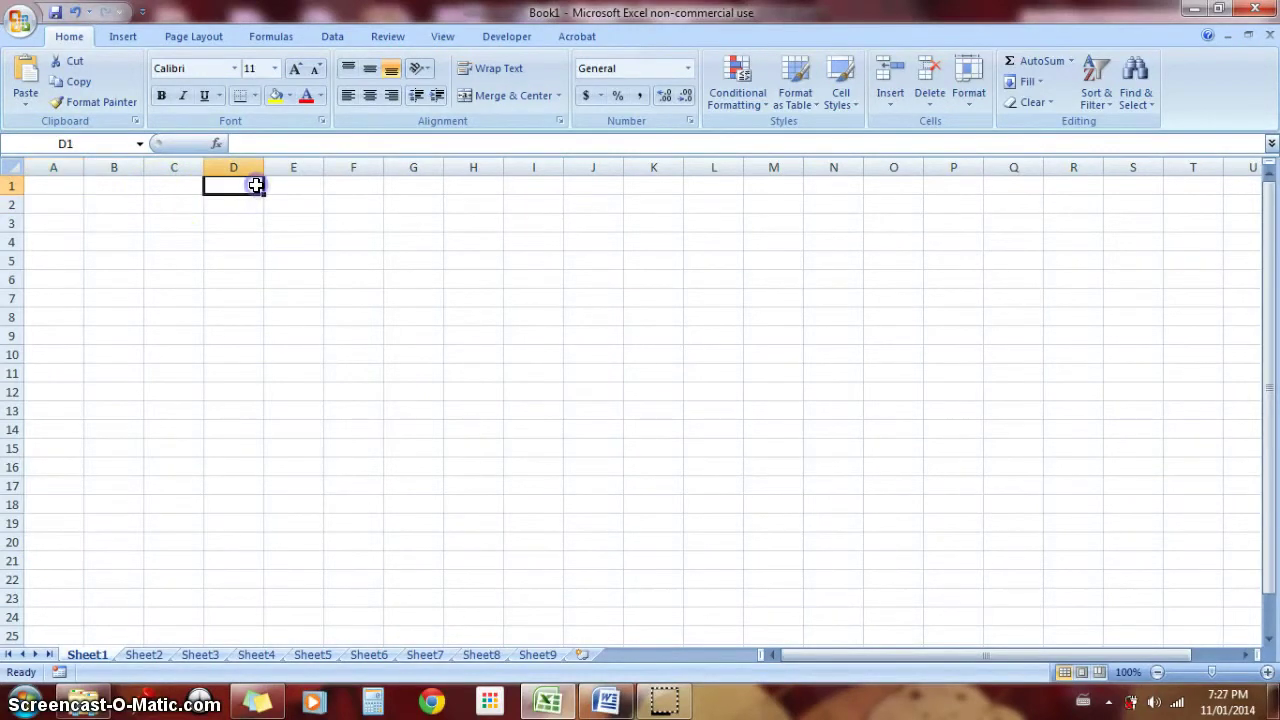
Switch to Word and review the colon and comma explanations in the formula requirements.
left_click(545, 700)
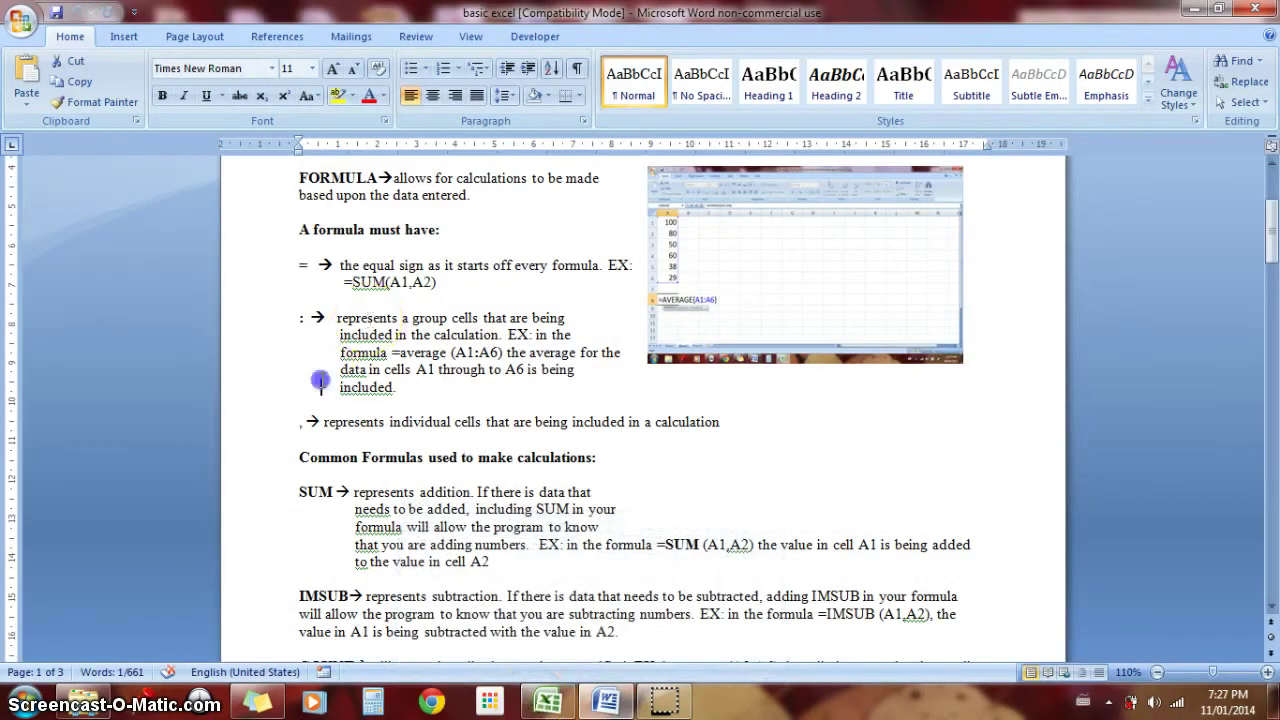
type(",")
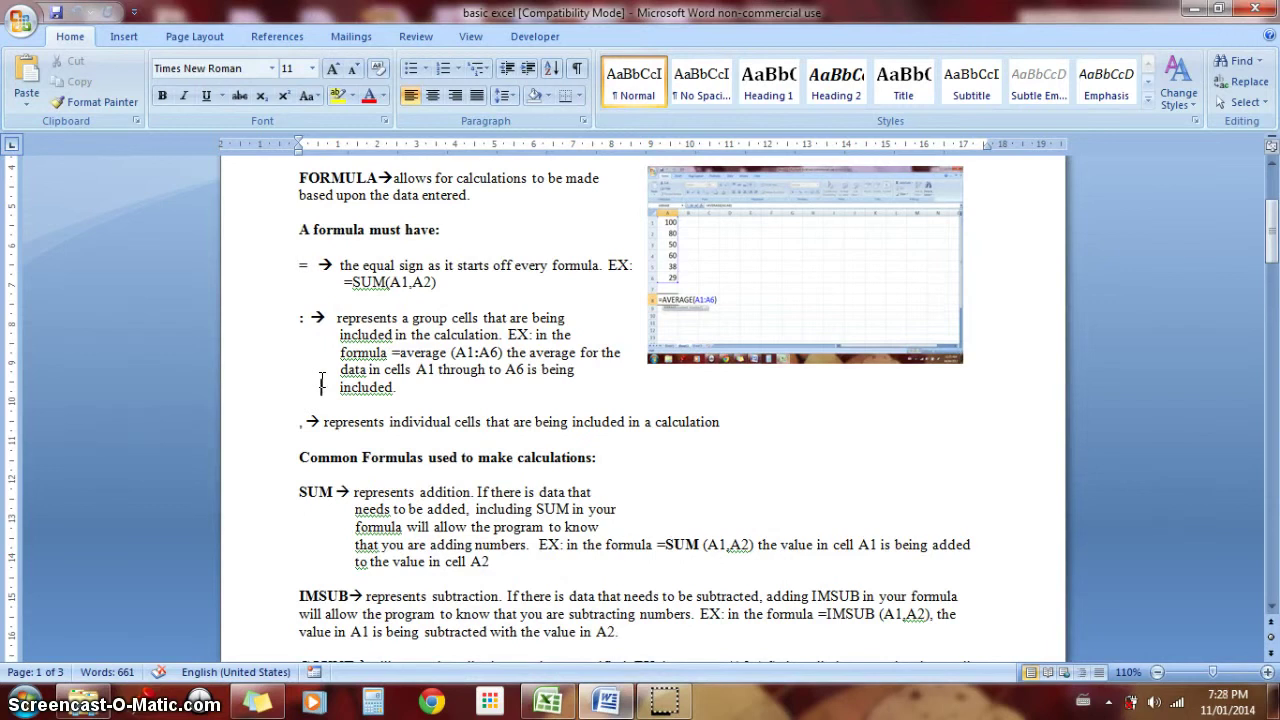
left_click(322, 380)
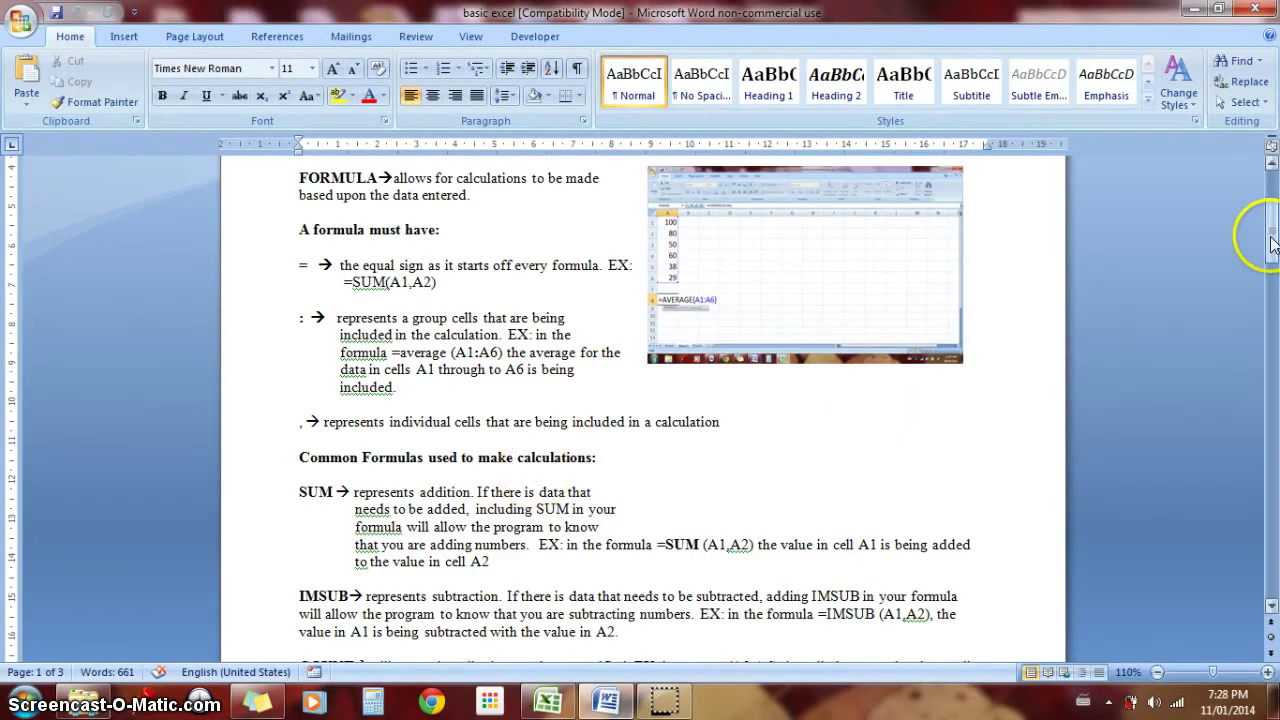
Read the SUM entry under the common formulas and highlight the word SUM in its description.
left_click_drag(1271, 252, 1272, 274)
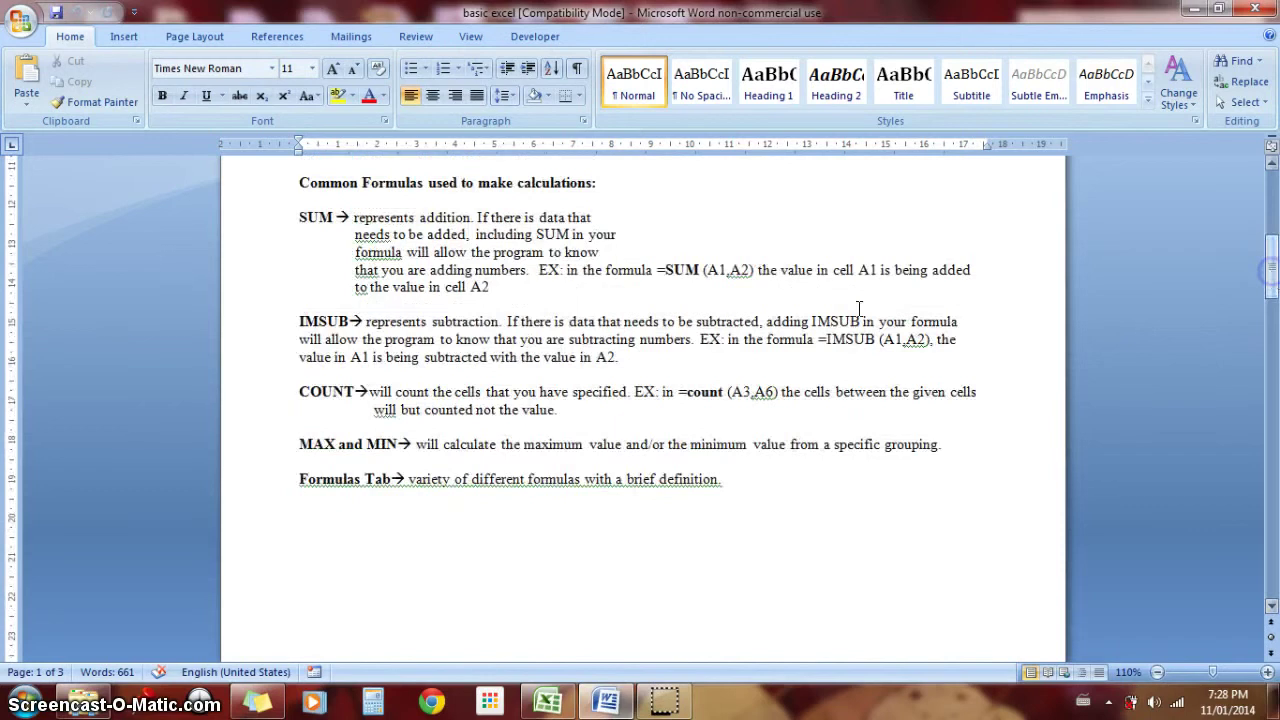
left_click(297, 217)
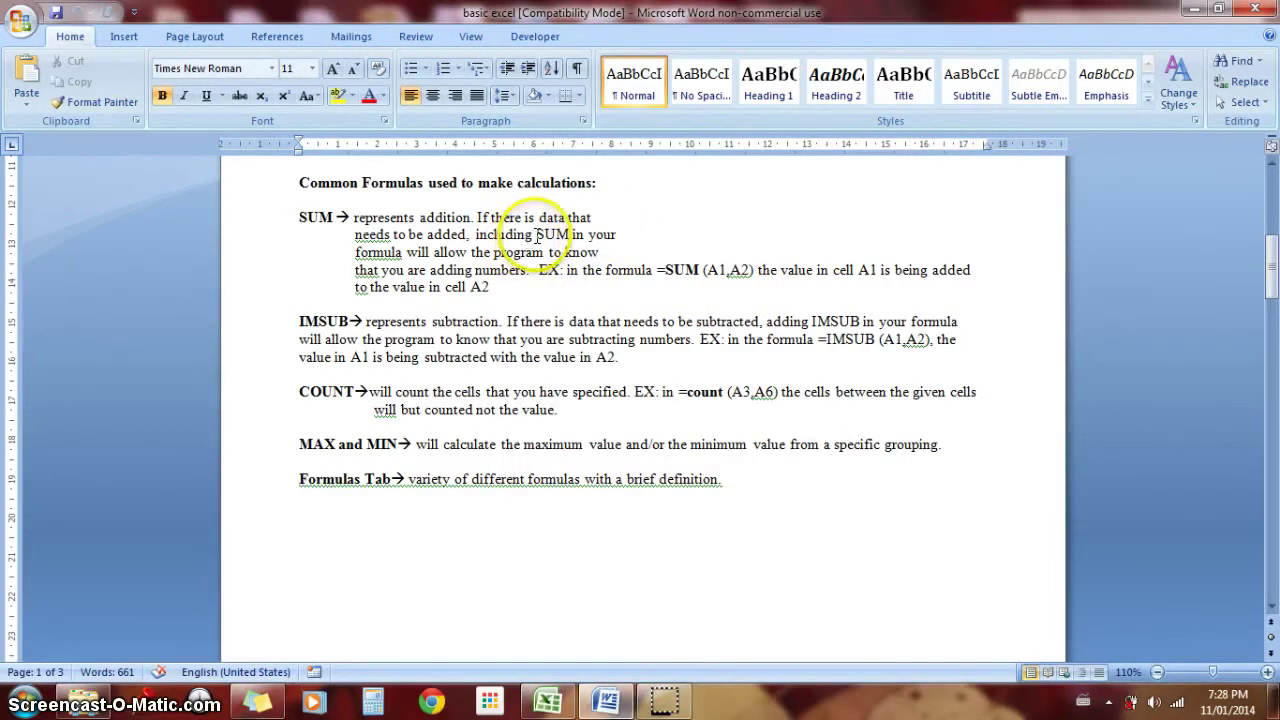
left_click_drag(537, 235, 568, 238)
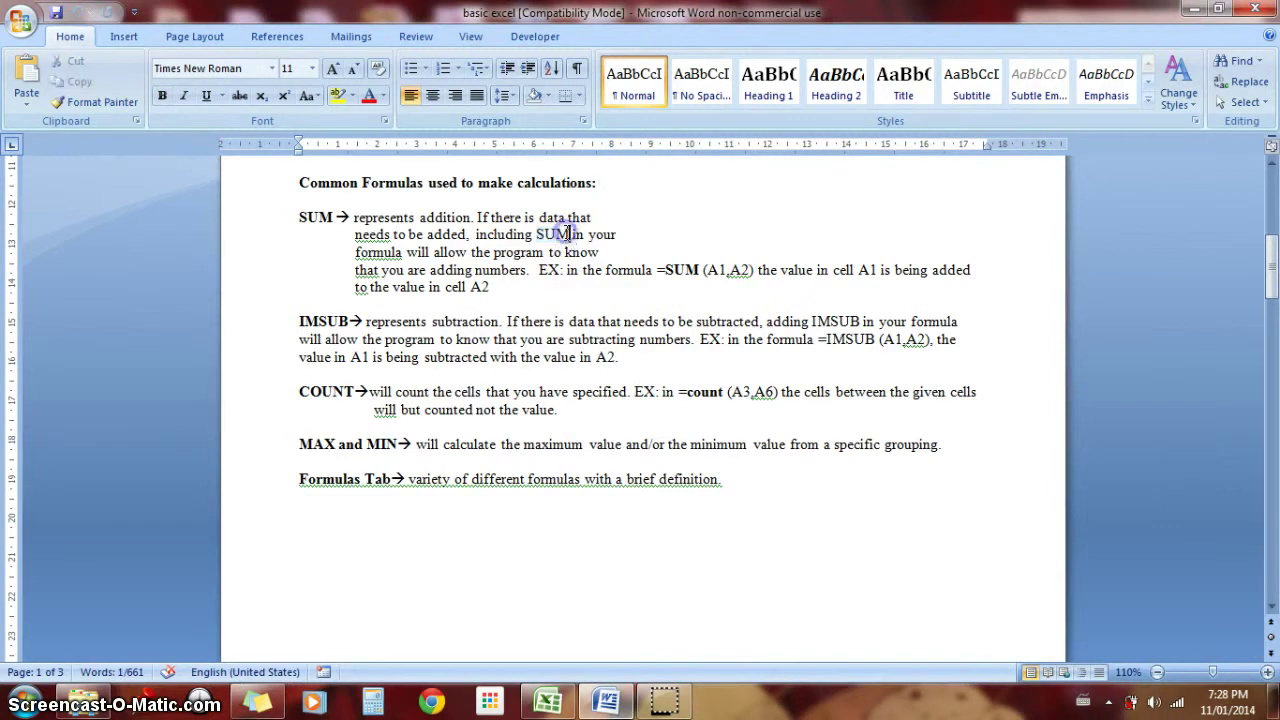
Switch to Excel and enter 10 in cell A1 and 13 in cell E4 of Sheet1.
left_click(568, 240)
left_click_drag(1273, 298, 1273, 263)
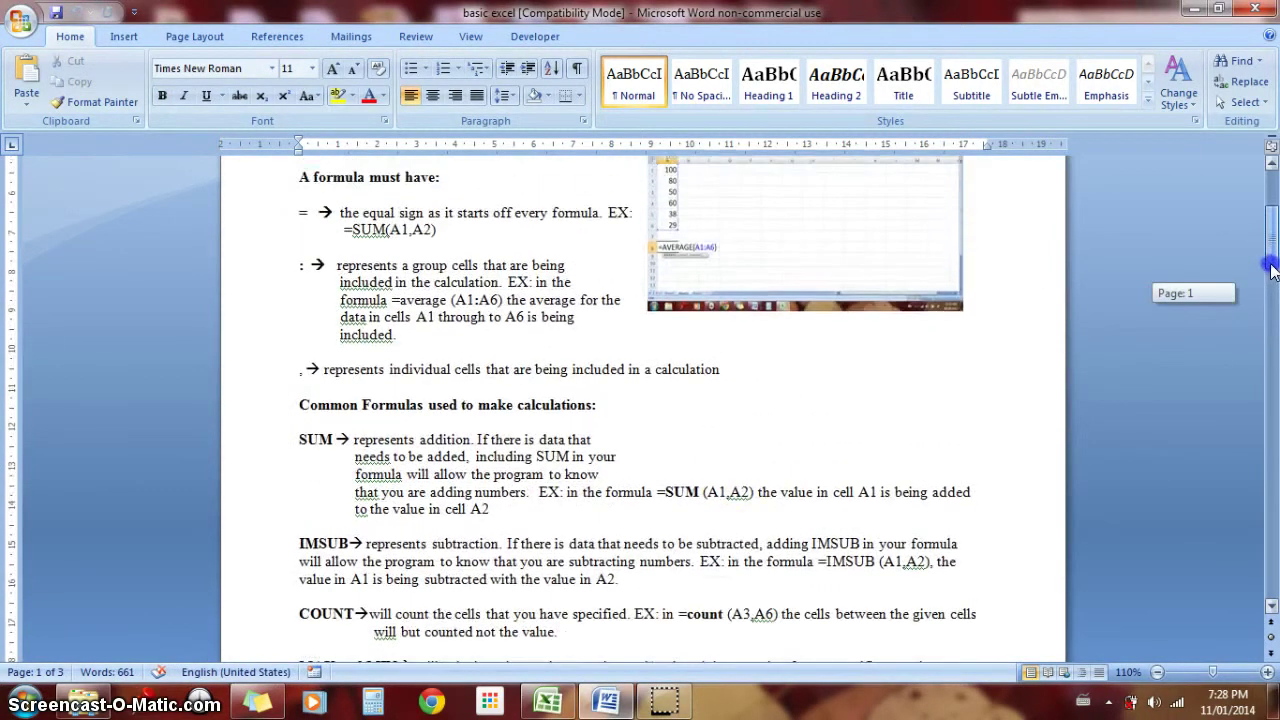
left_click(549, 698)
left_click(75, 193)
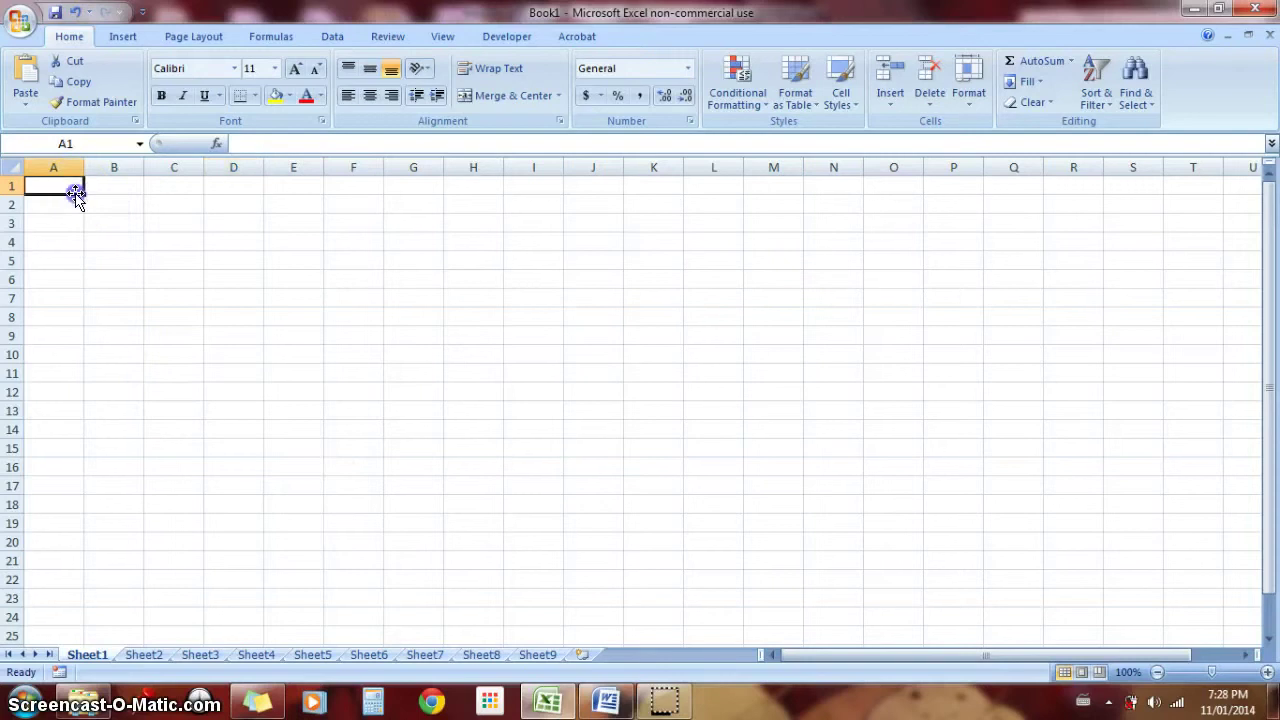
type("10")
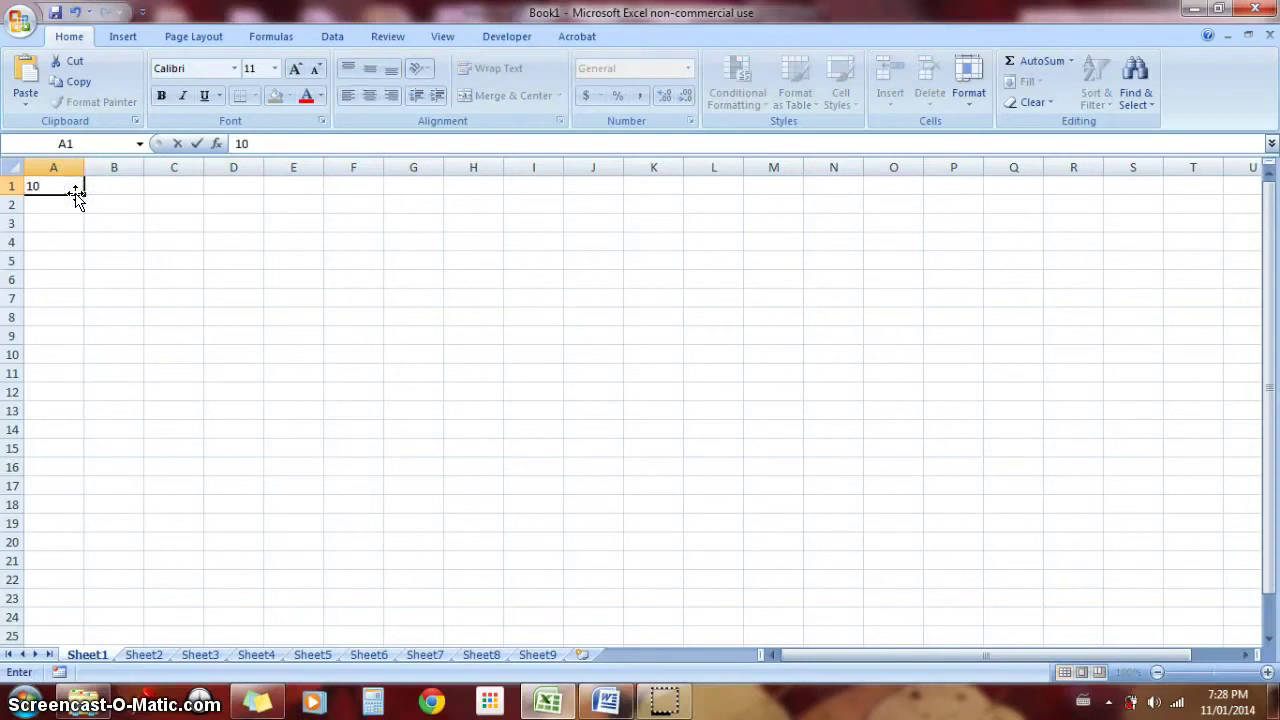
left_click(274, 242)
type("13")
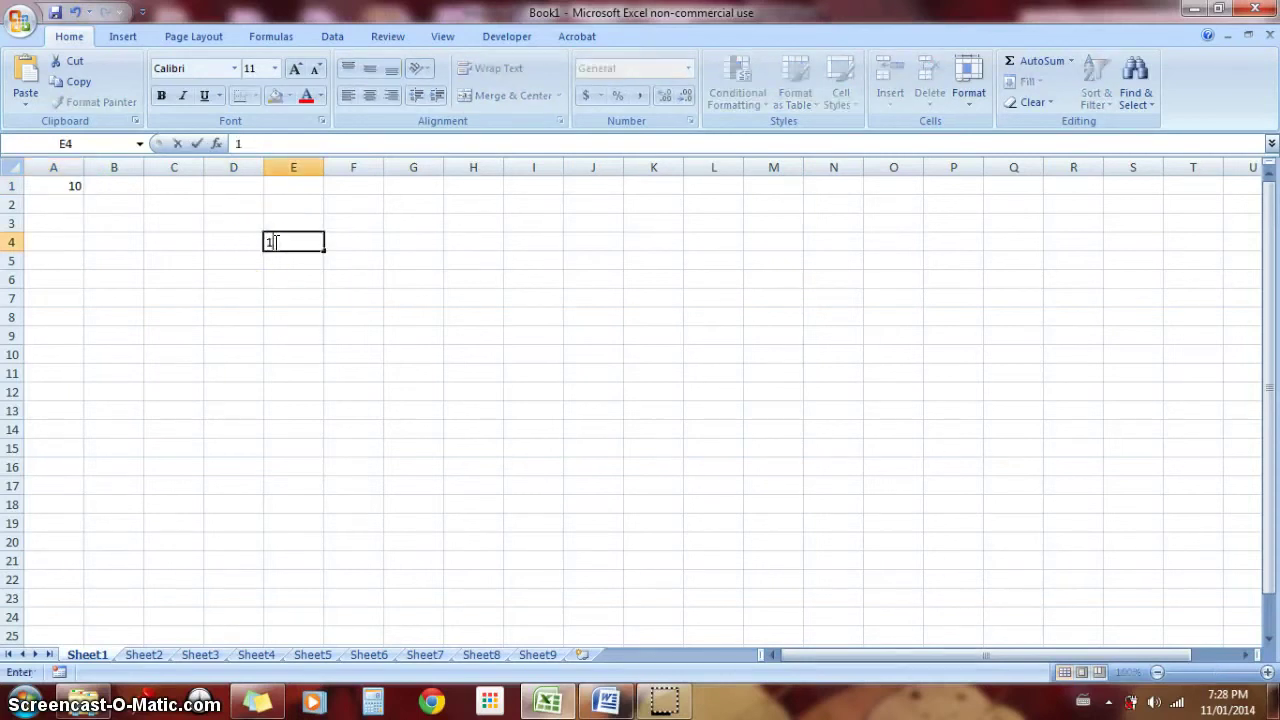
left_click(117, 272)
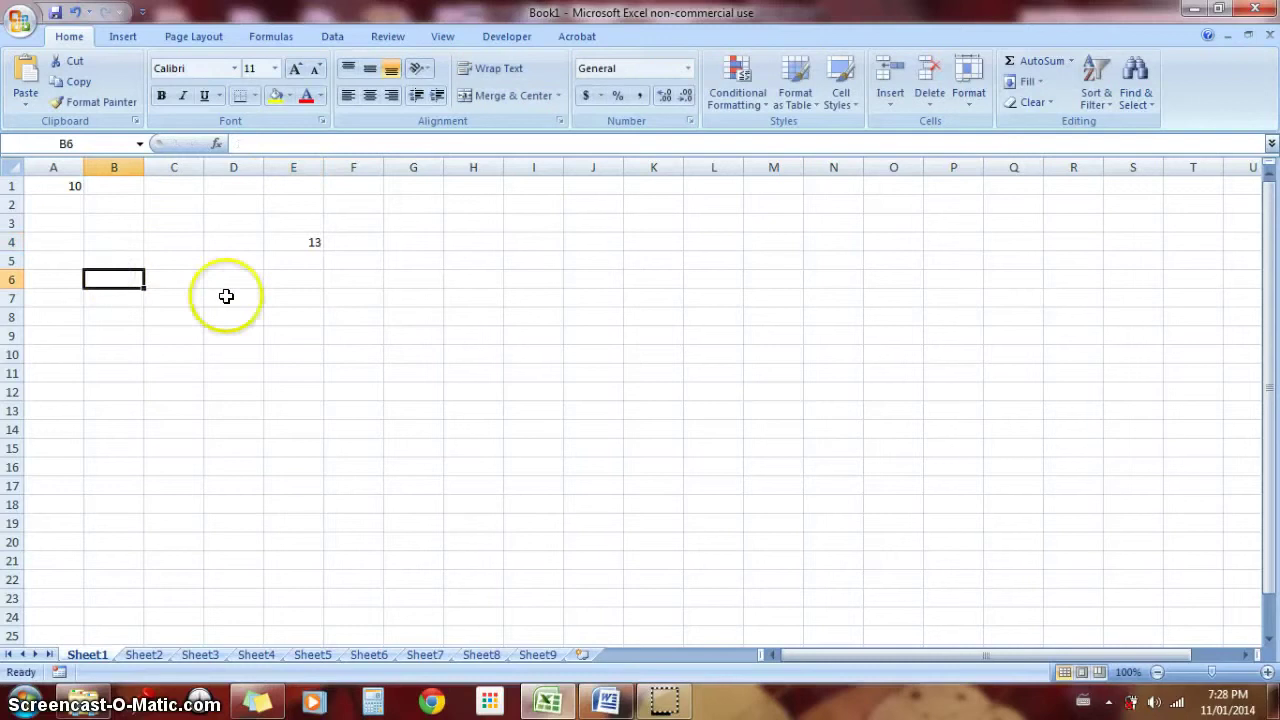
Start a formula in cell A7 with an equal sign and switch to Word to review the SUM entry.
left_click(54, 298)
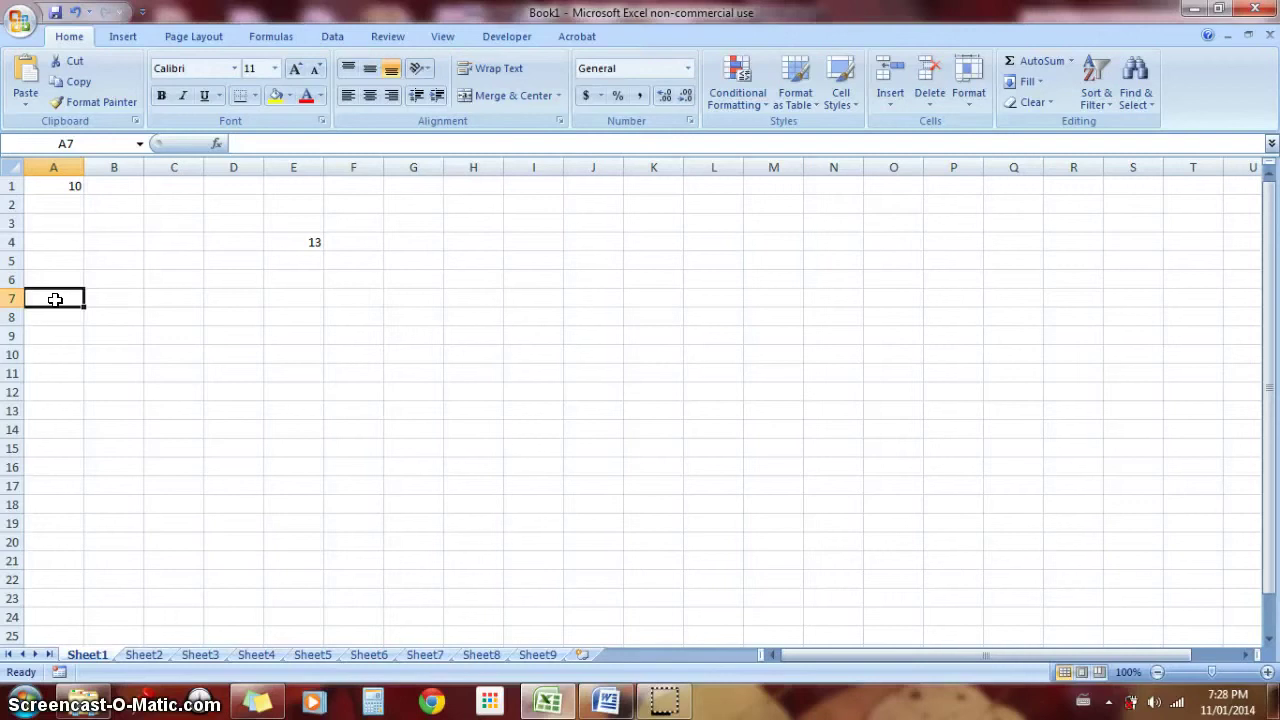
type("=")
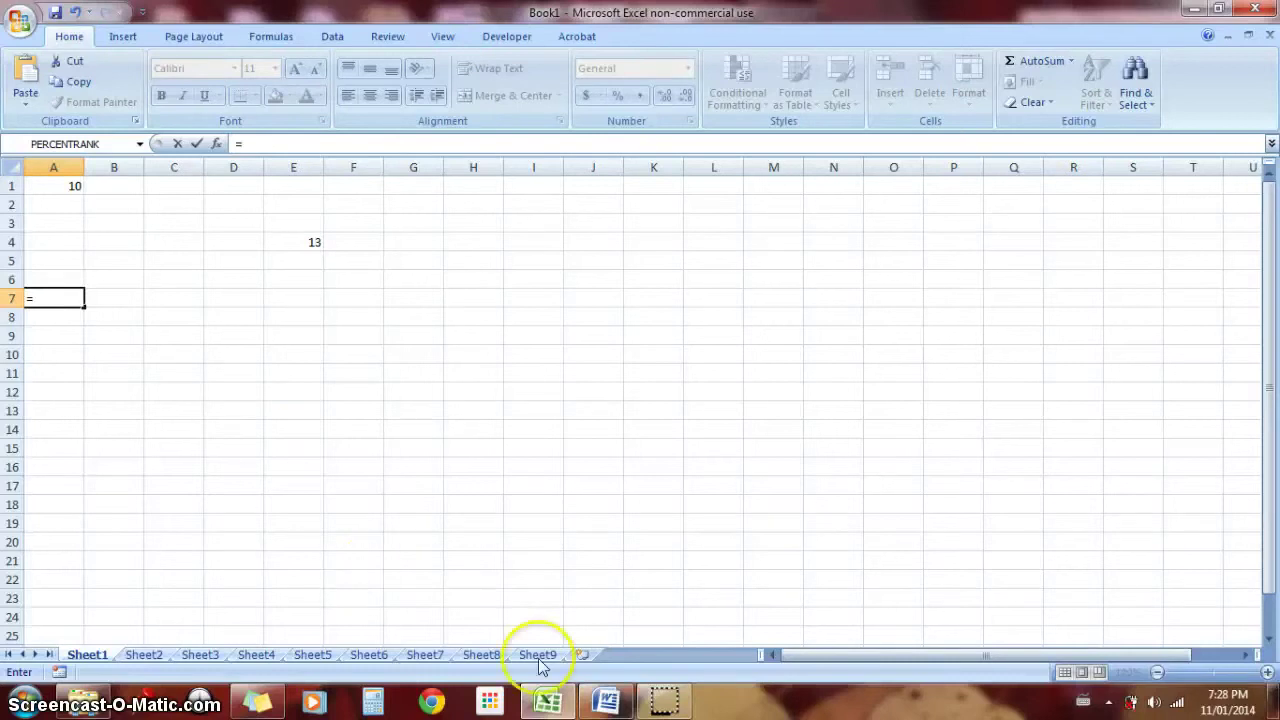
left_click(604, 700)
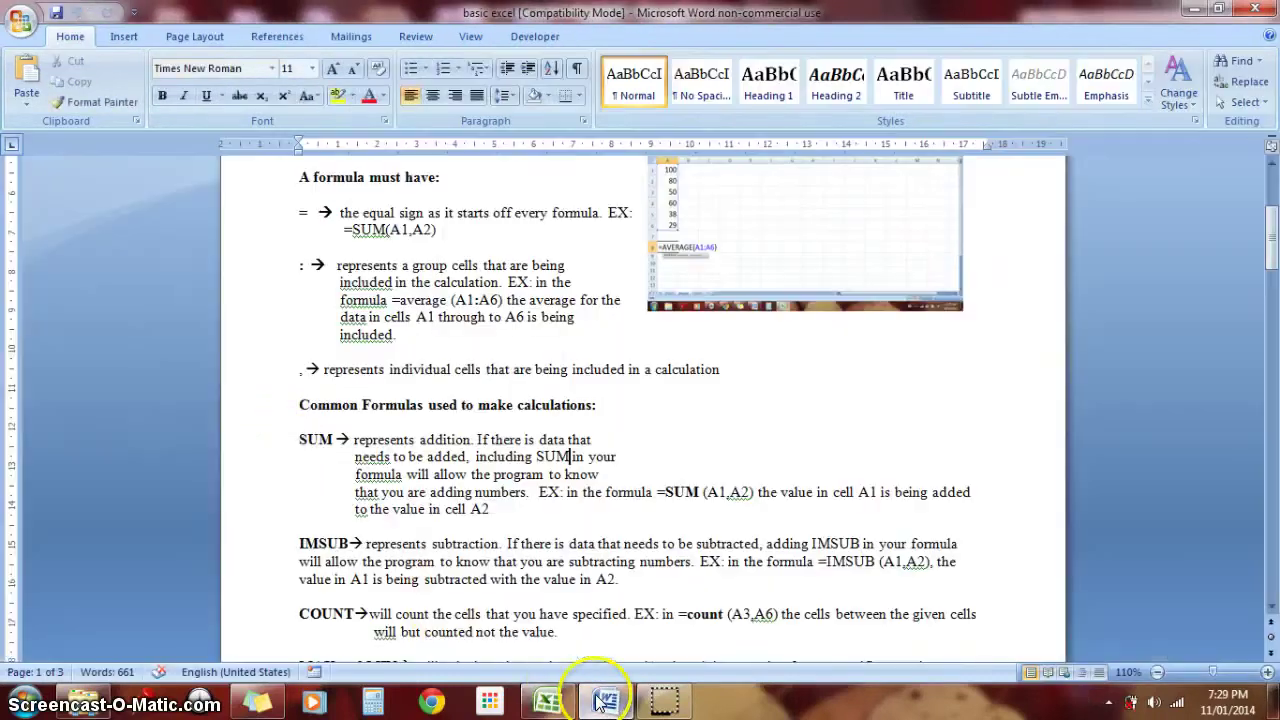
left_click(313, 447)
left_click(447, 439)
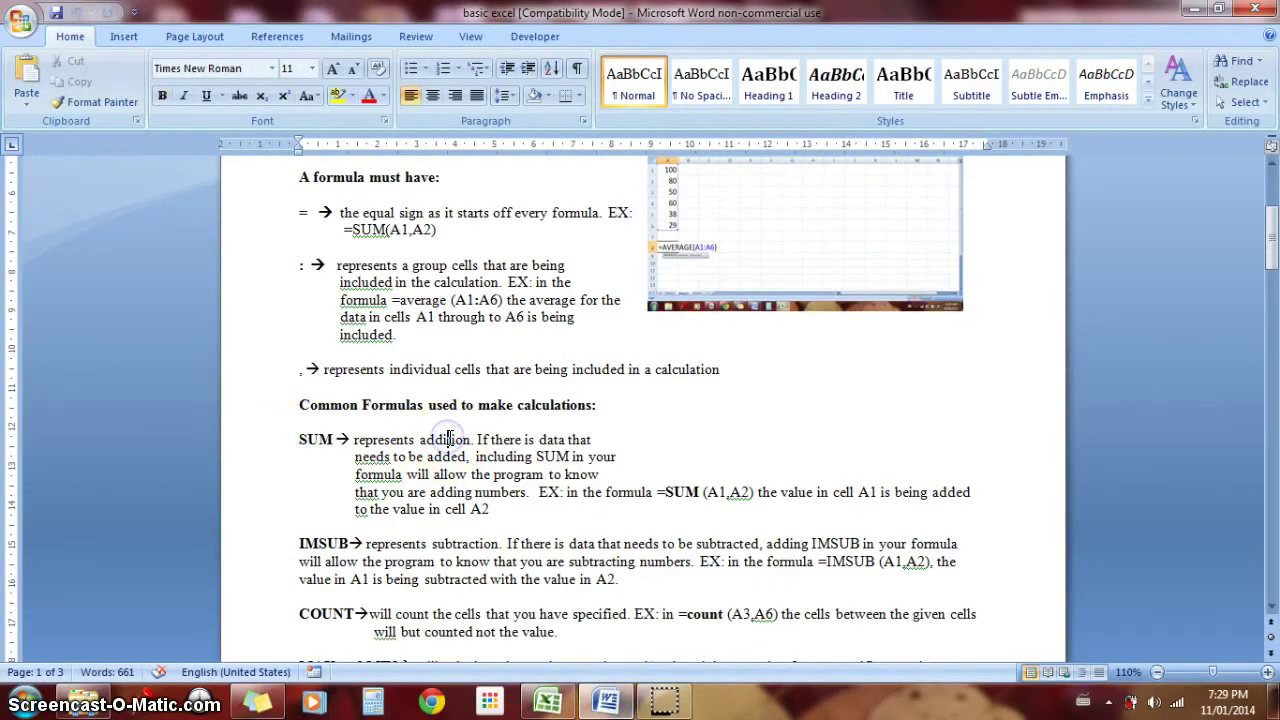
Switch to Excel and continue the formula in cell A7 as =sum(a1.
left_click(548, 702)
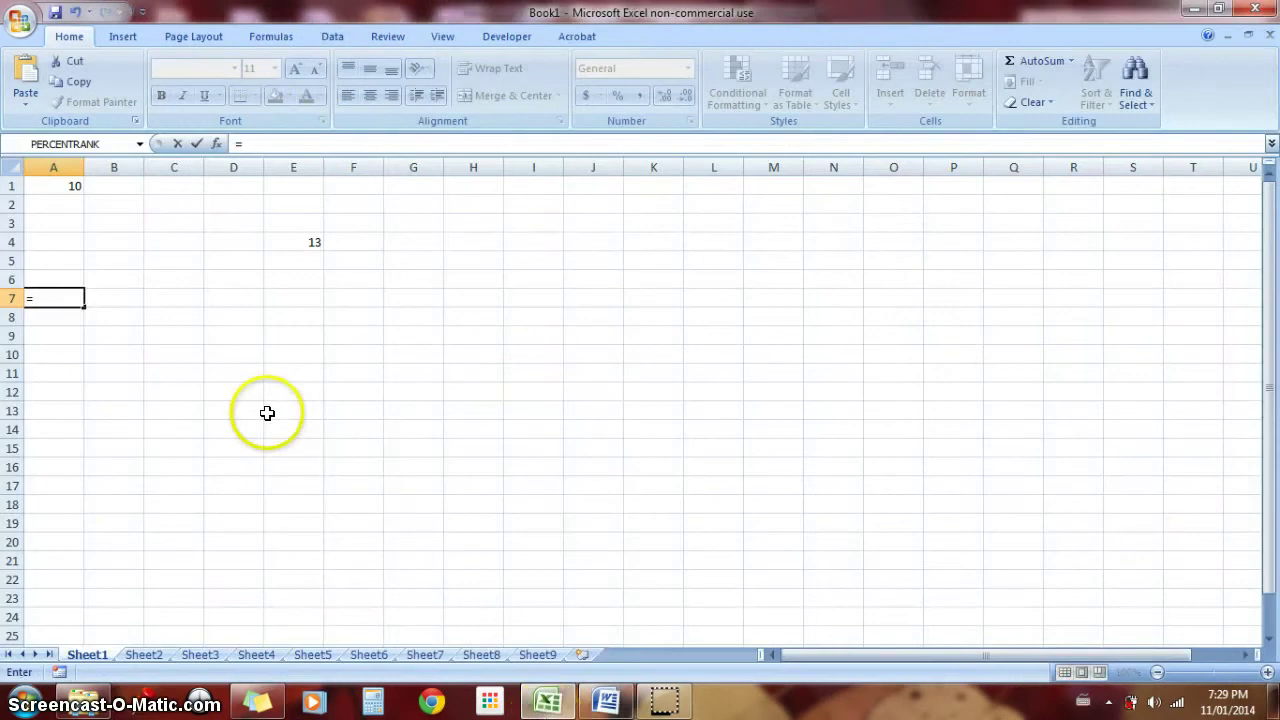
type("sum")
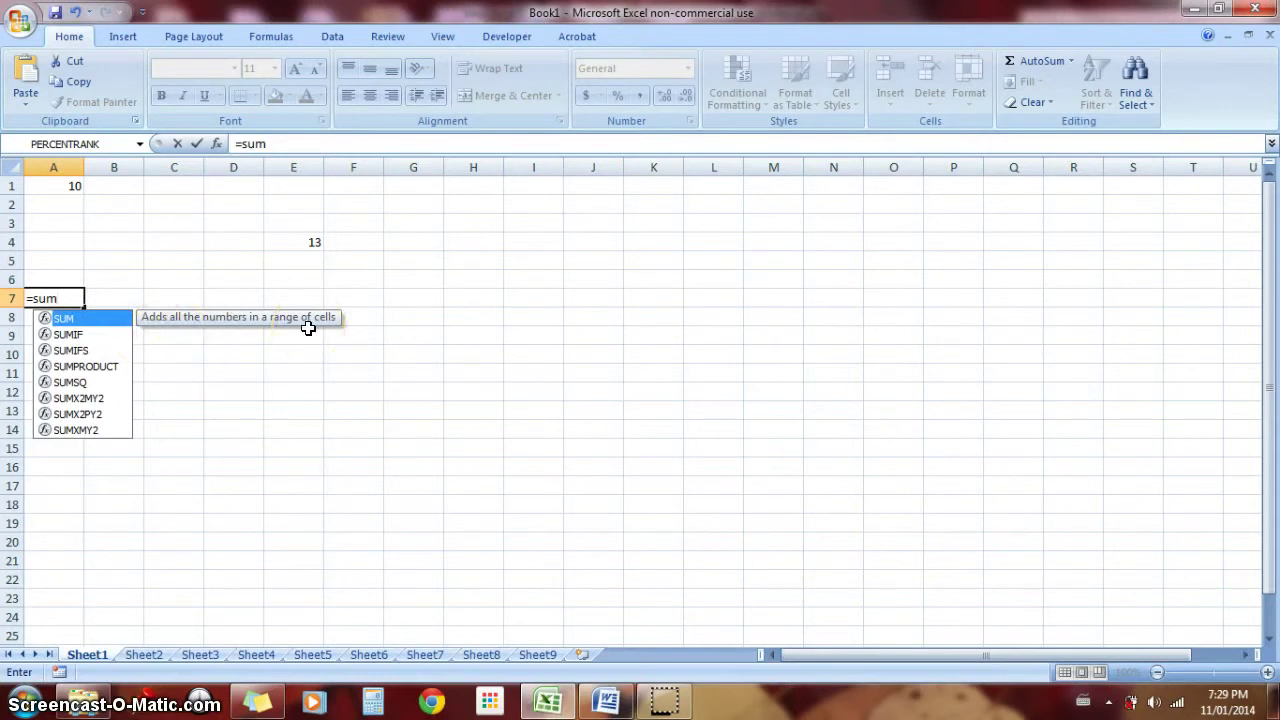
left_click(64, 298)
left_click(63, 297)
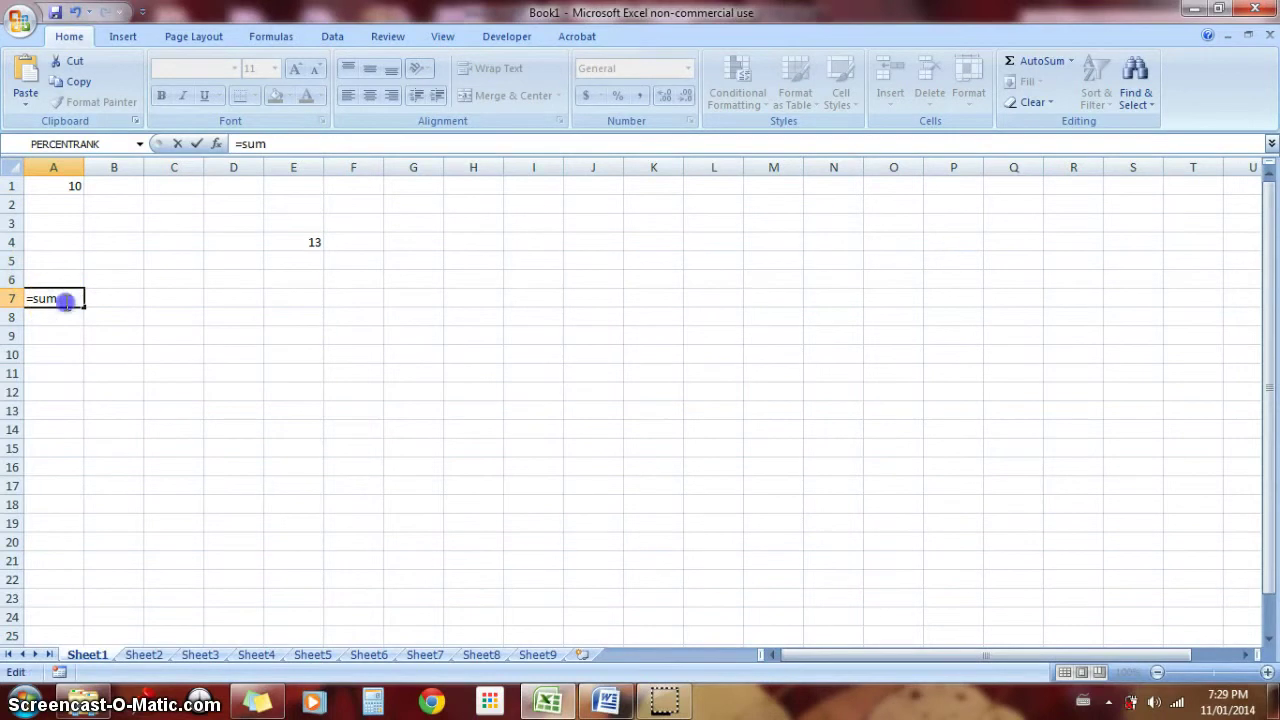
type("(")
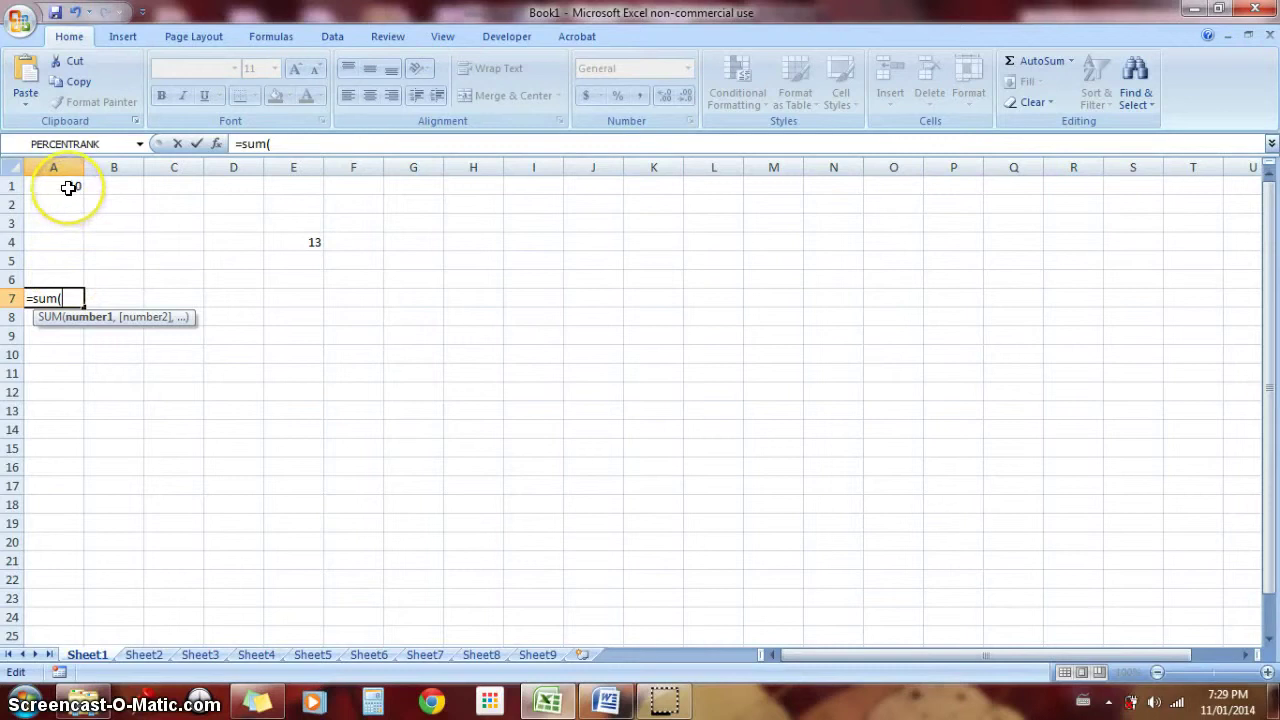
type("a1")
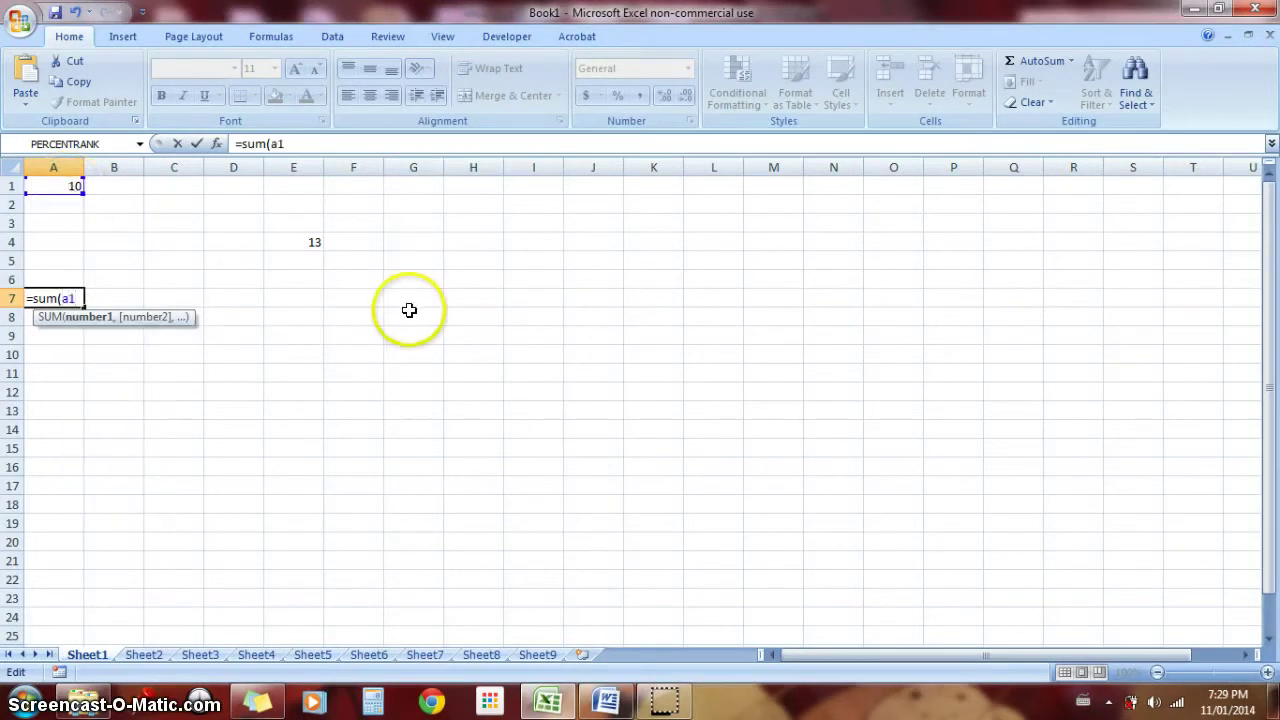
Switch to Word and review the comma explanation in the formula requirements.
left_click(607, 703)
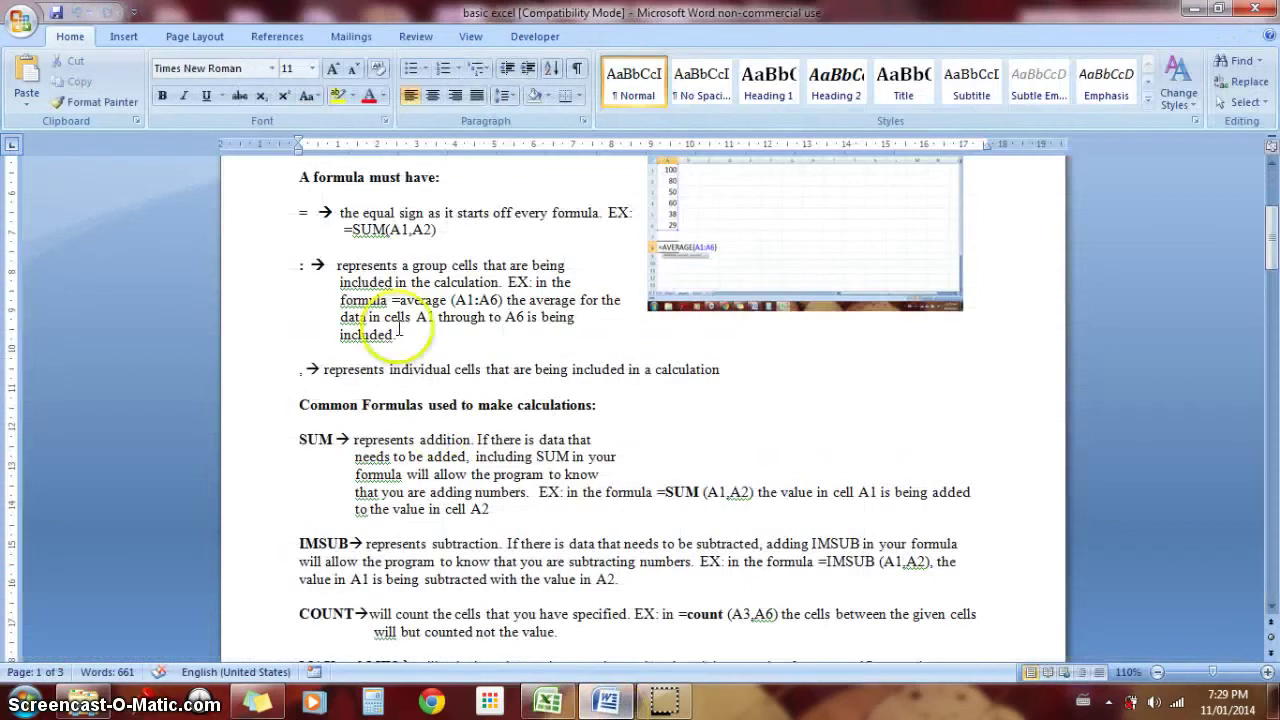
left_click(346, 366)
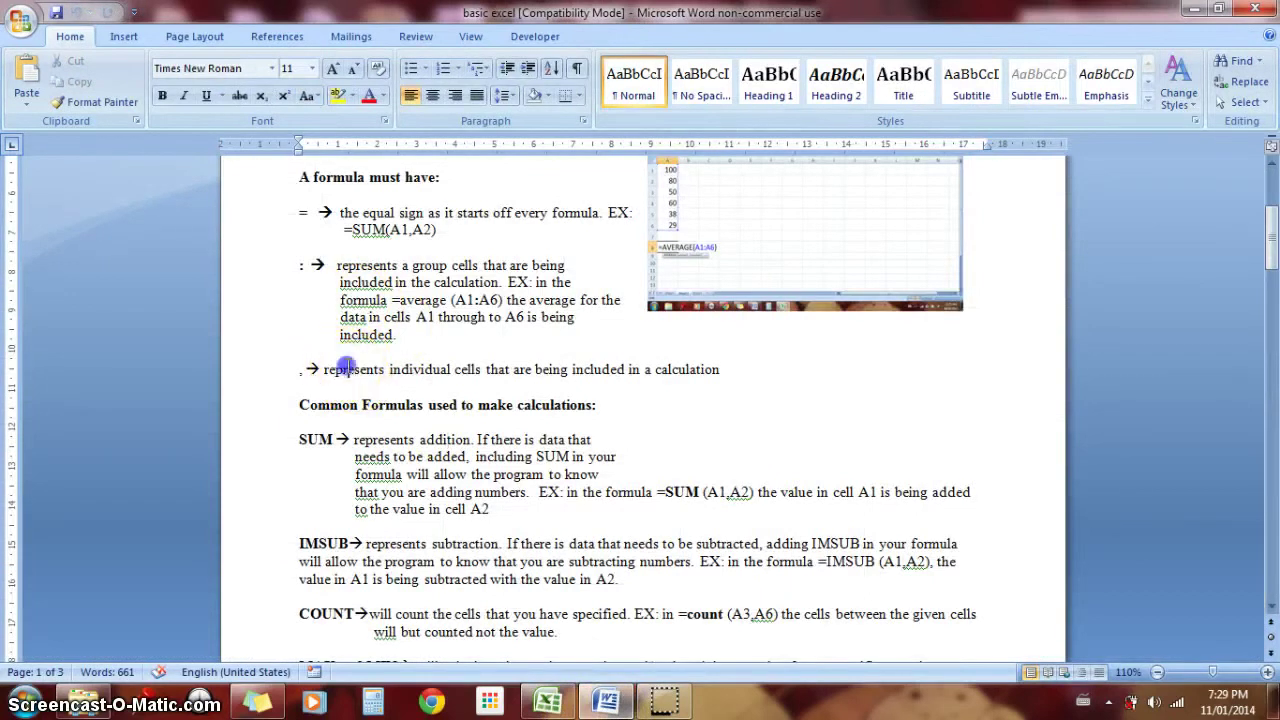
left_click(348, 369)
left_click(433, 370)
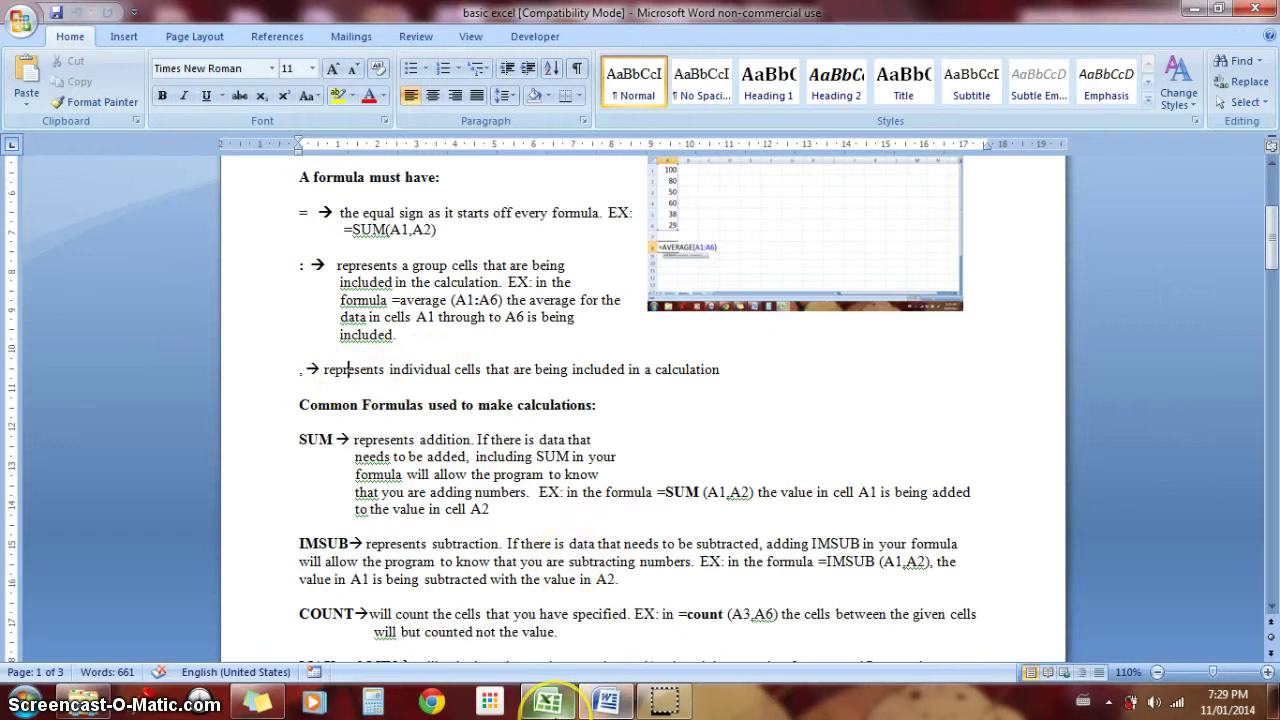
Switch to Excel, complete the formula in cell A7 as =sum(a1,e4), and select the cell to inspect it.
left_click(547, 703)
type(",")
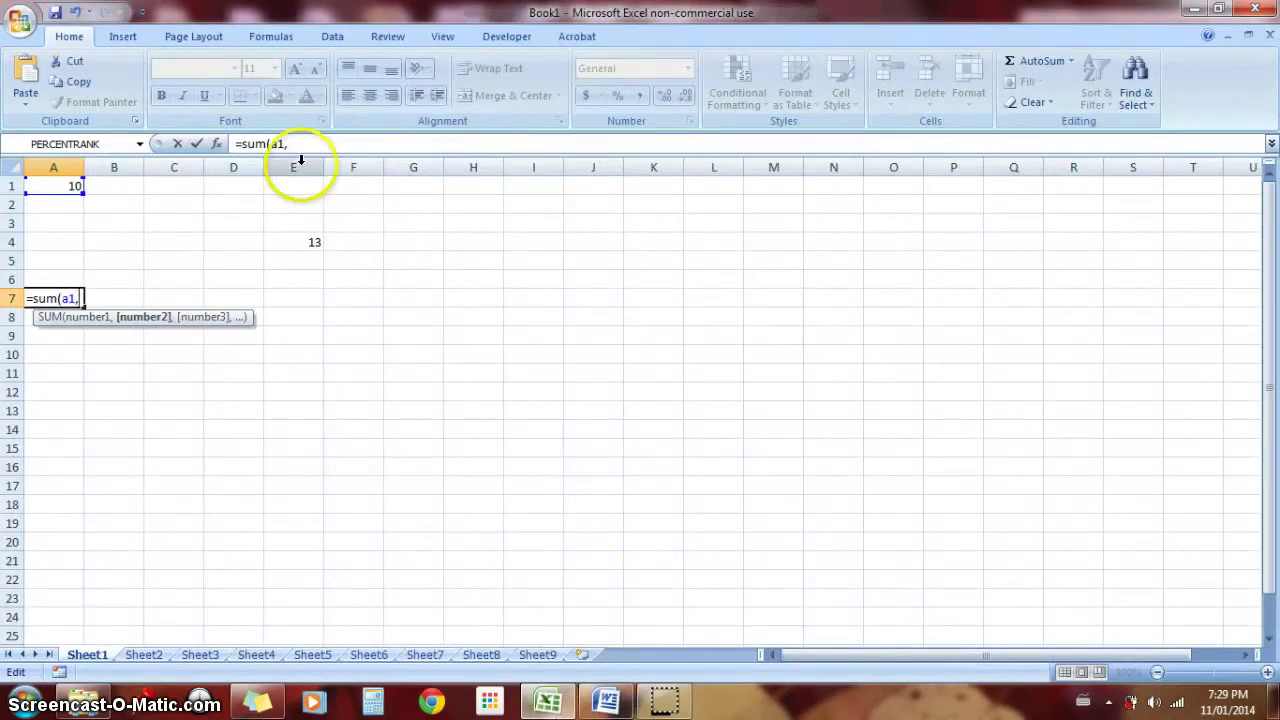
left_click(303, 244)
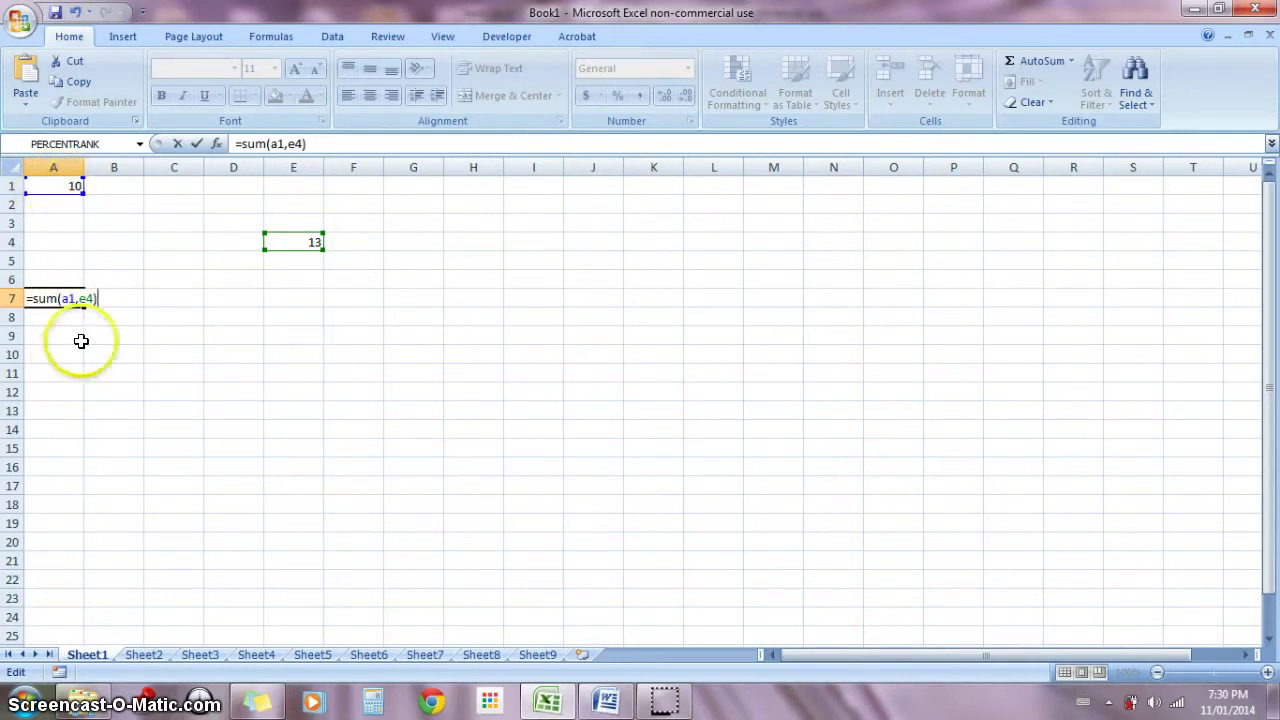
key("Return")
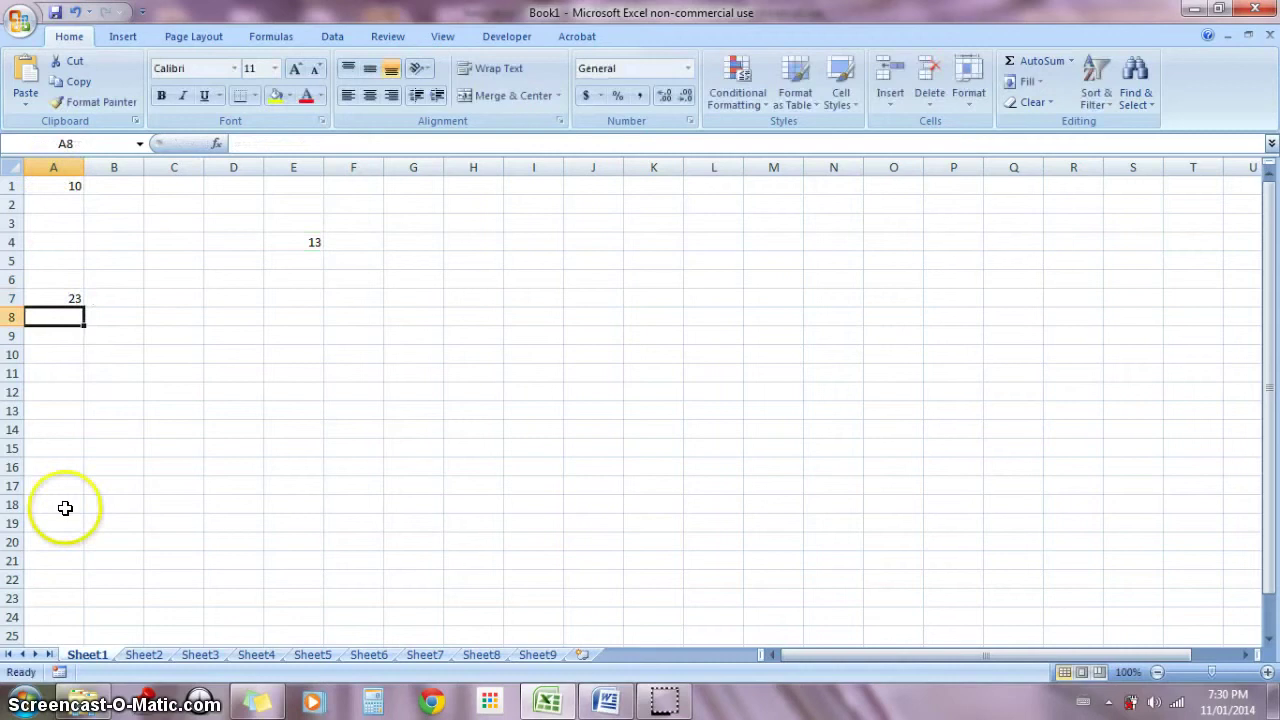
left_click(40, 298)
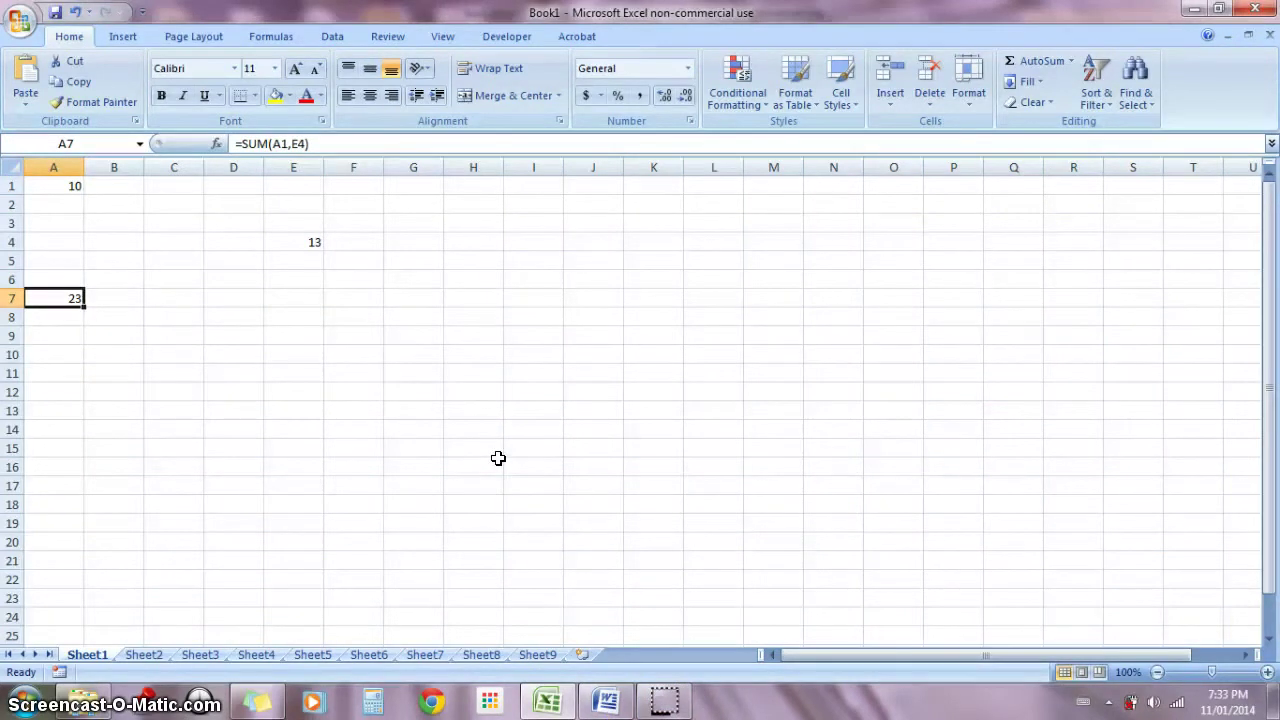
Switch to Word and read the IMSUB entry and its =IMSUB (A1,A2) example under the common formulas.
left_click(606, 700)
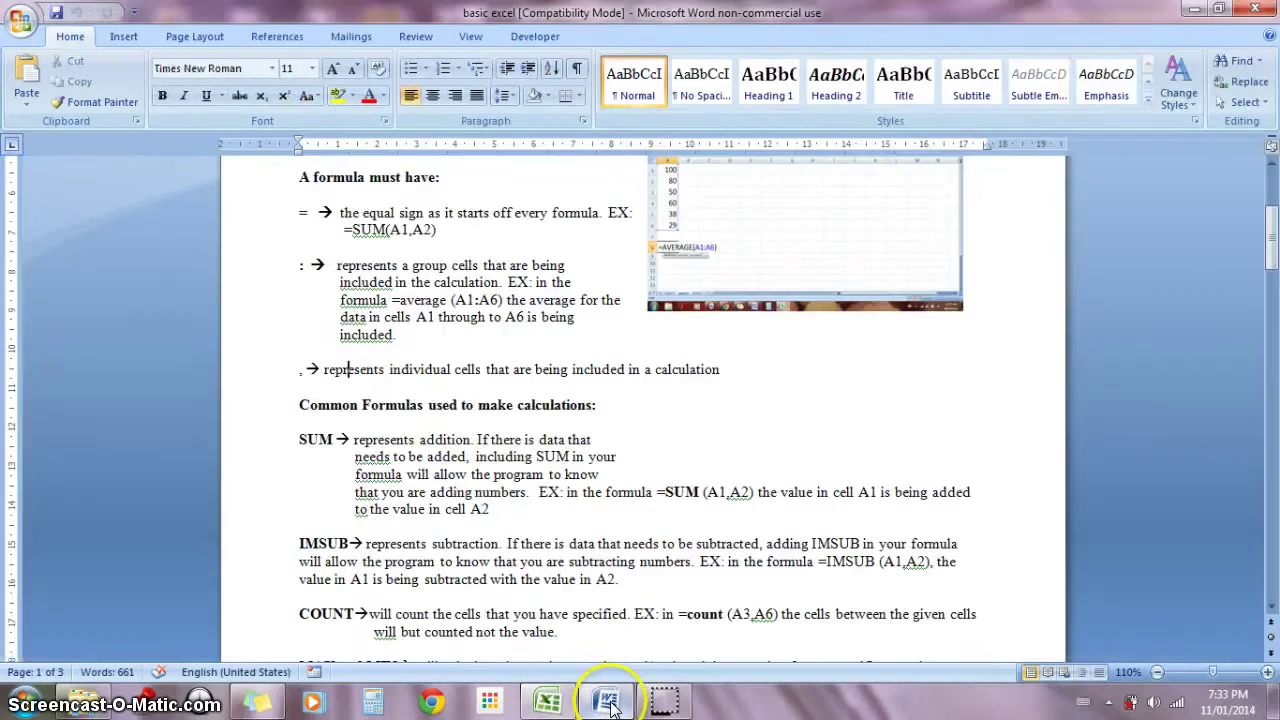
left_click(480, 463)
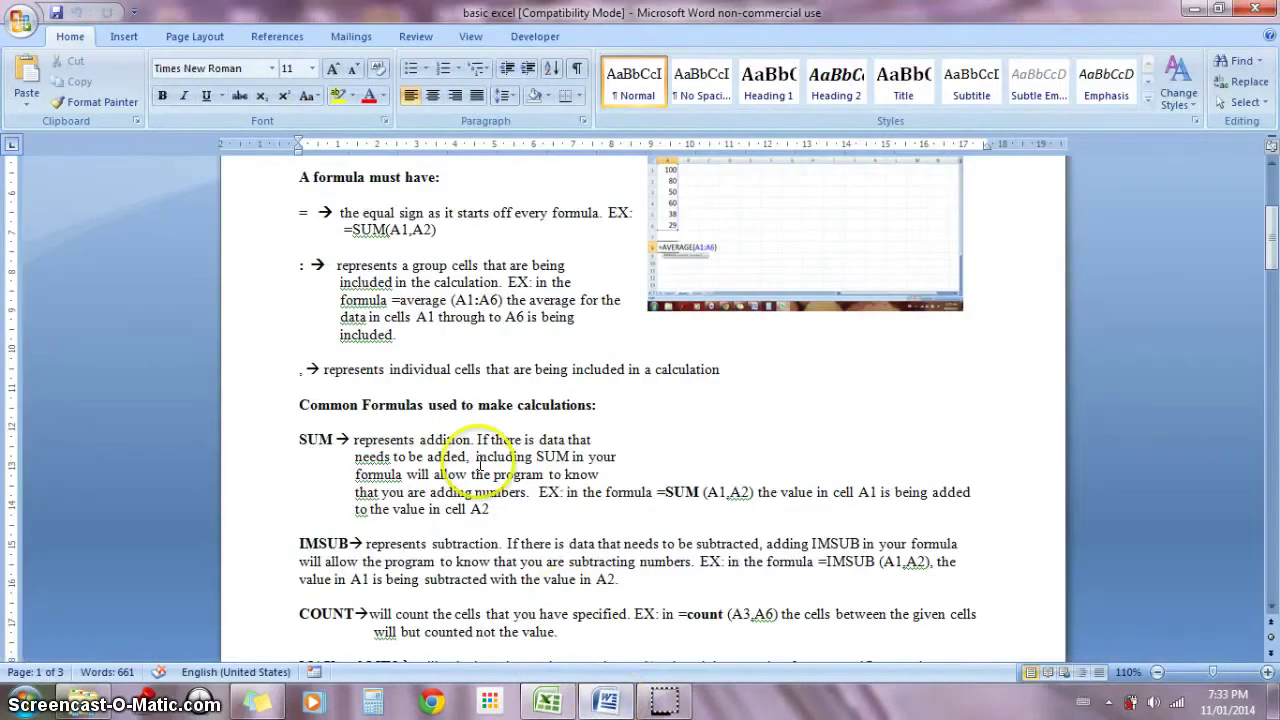
left_click(1273, 236)
left_click_drag(1273, 236, 1273, 260)
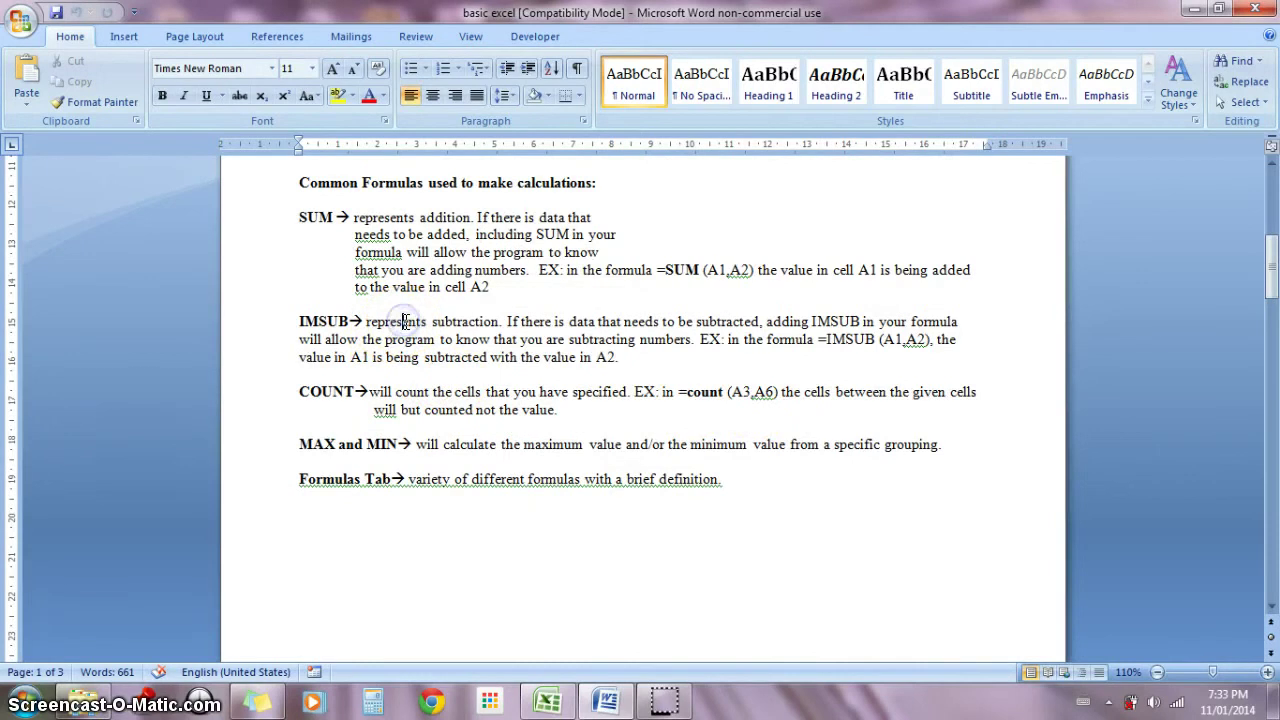
left_click(597, 321)
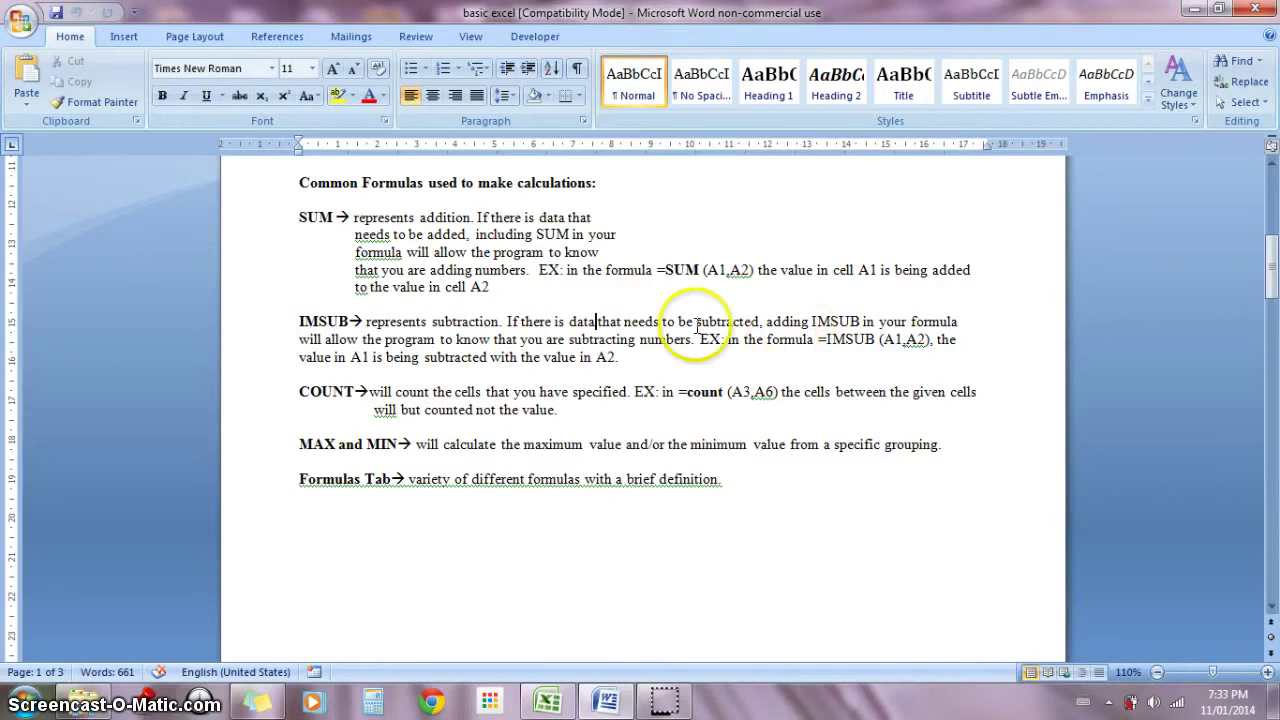
left_click(653, 322)
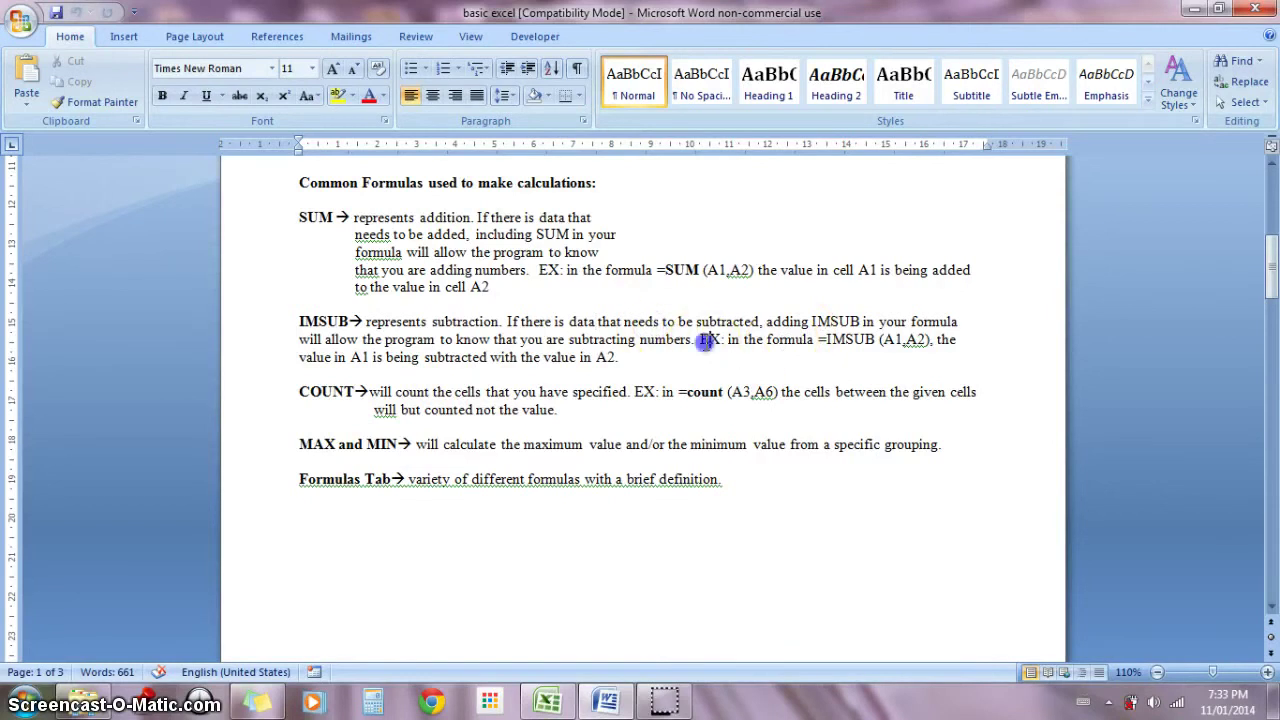
left_click(848, 347)
left_click(866, 339)
left_click(906, 339)
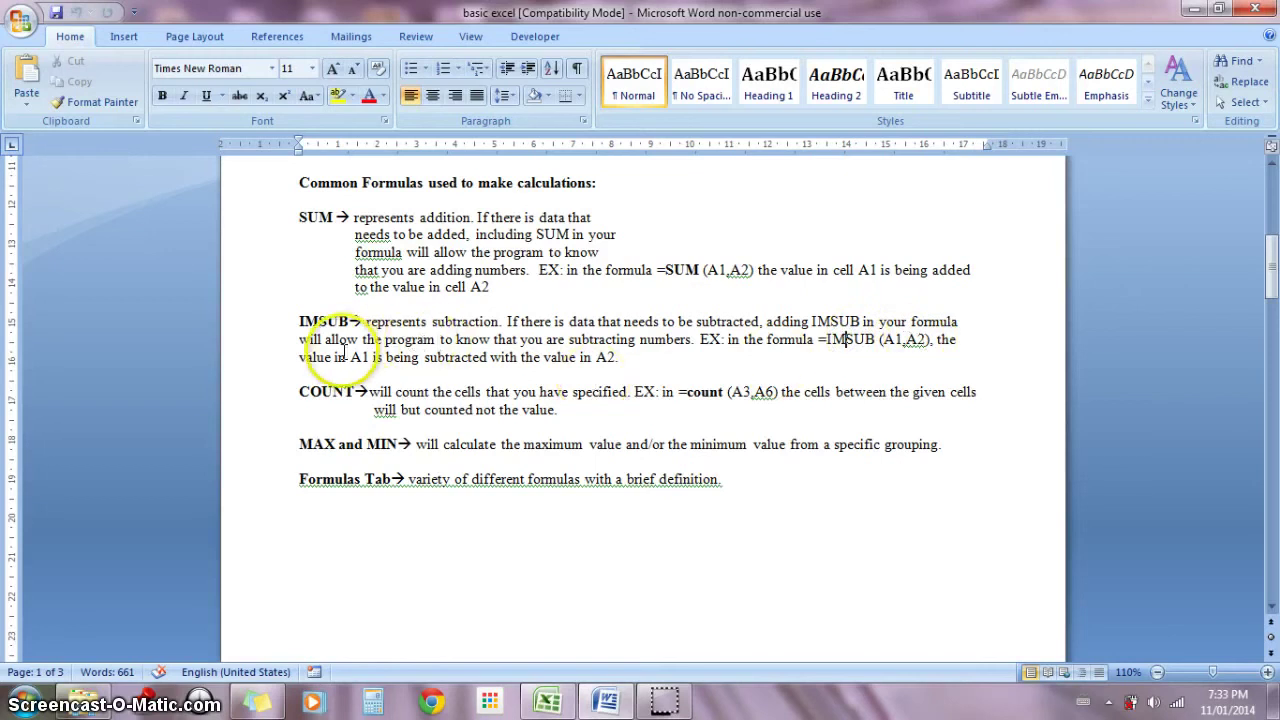
left_click(346, 356)
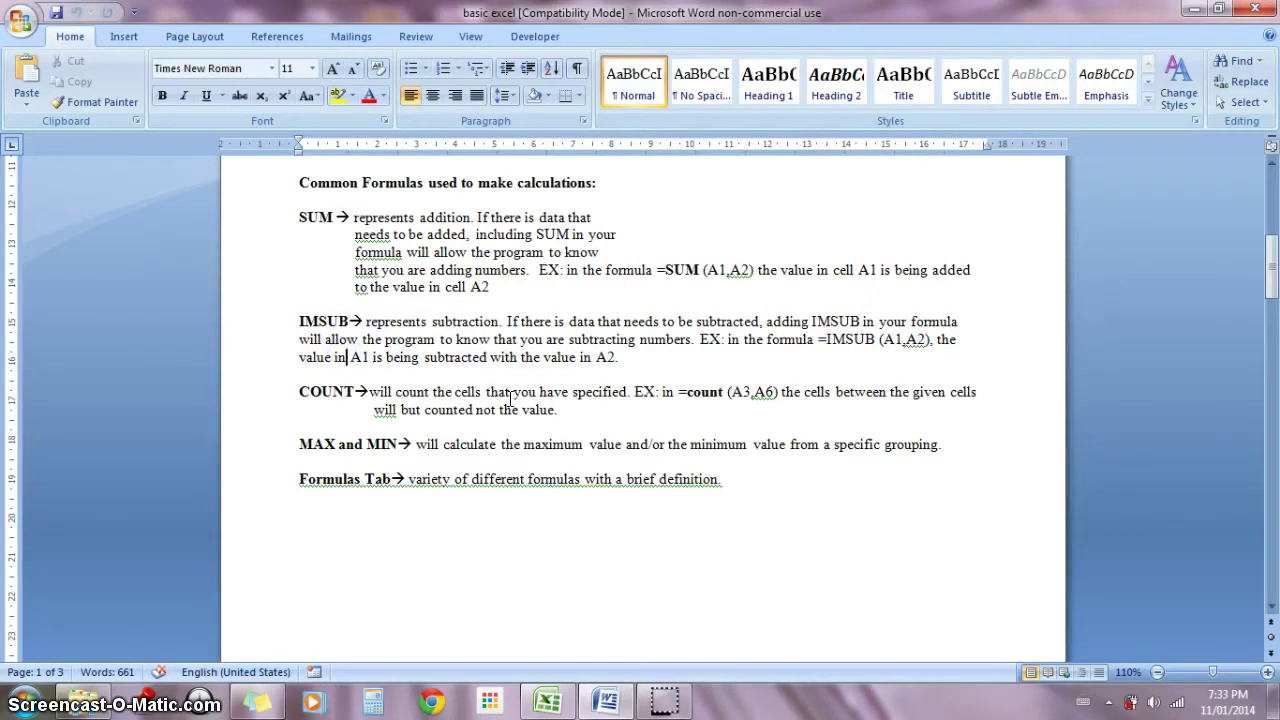
Switch to Excel and clear the SUM formula from cell A7.
left_click(533, 705)
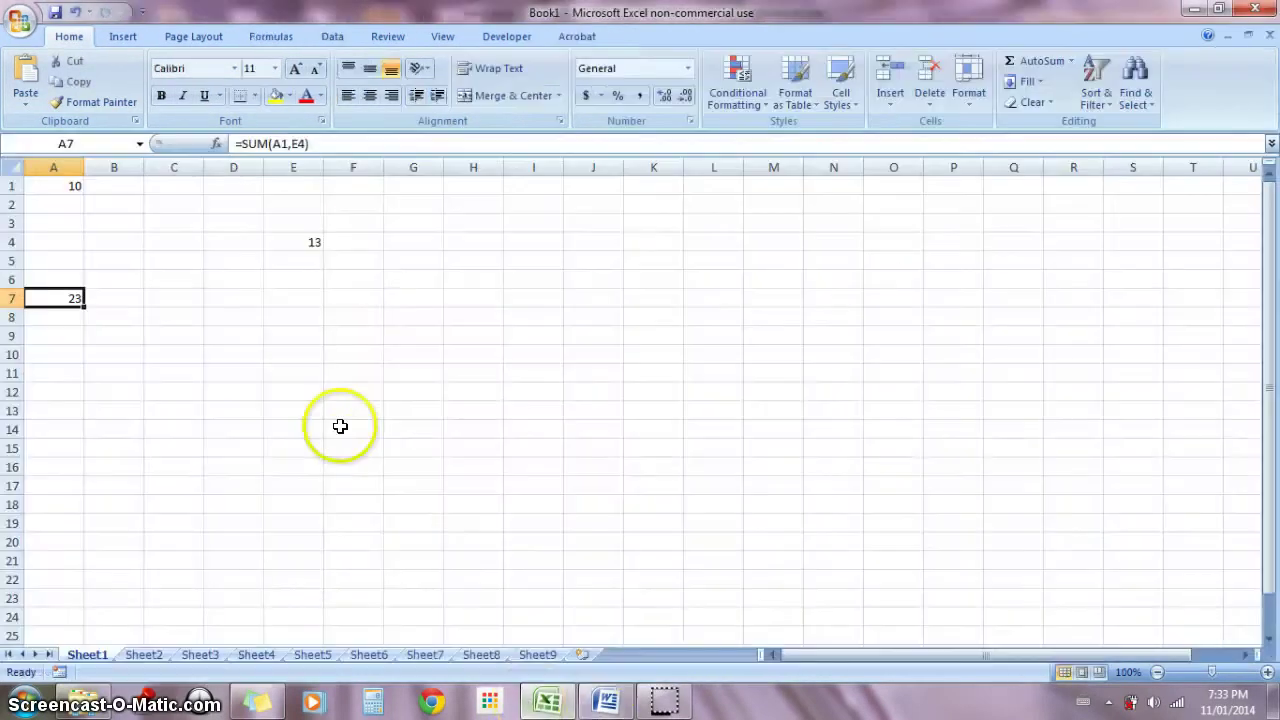
double_click(67, 292)
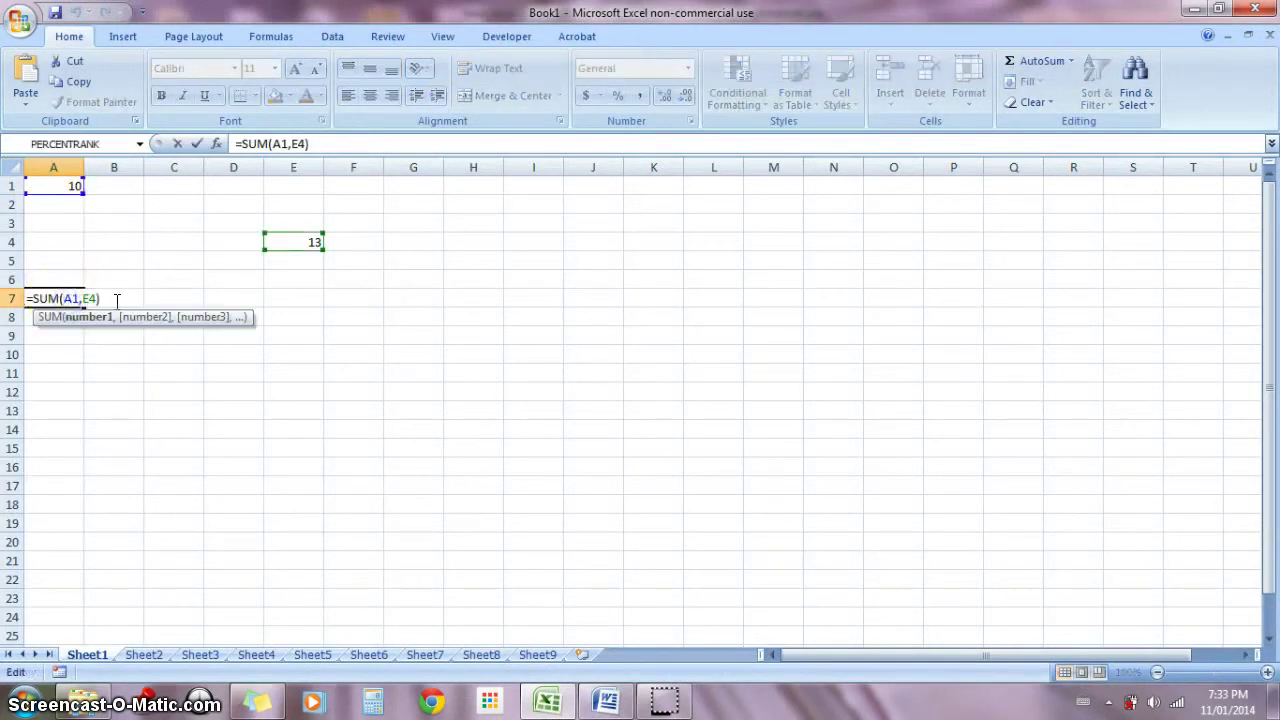
key("Escape")
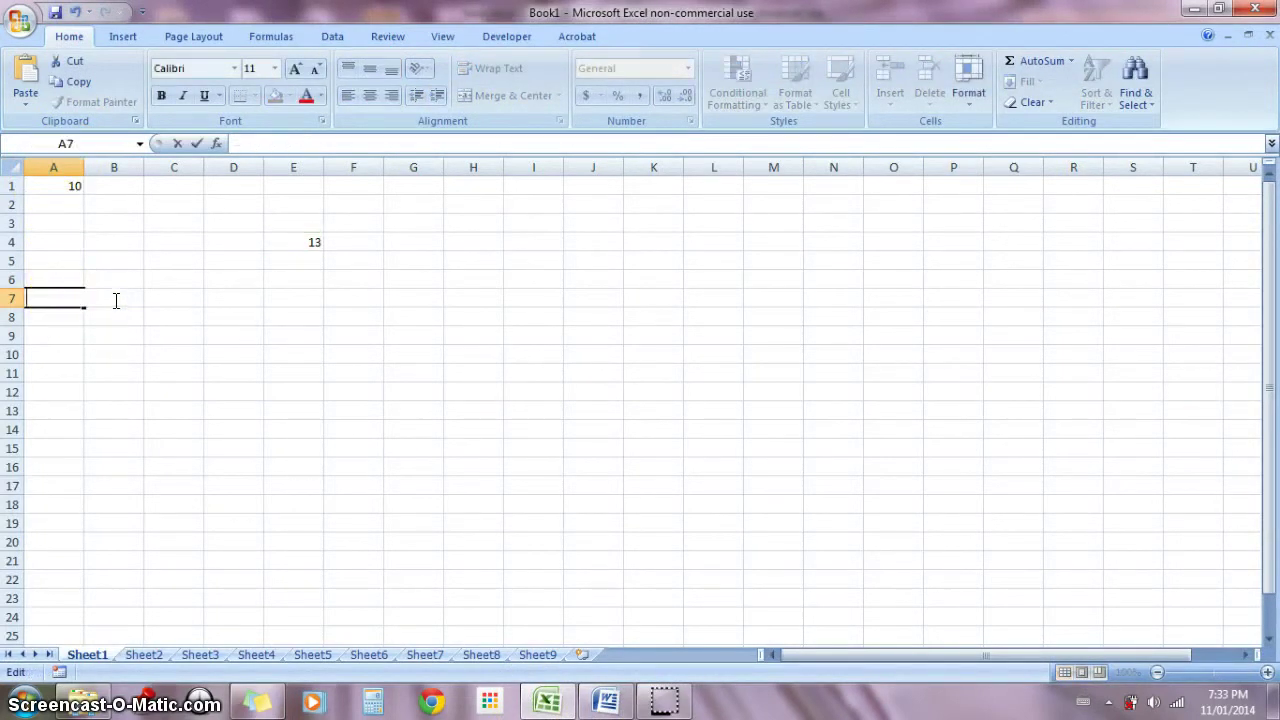
left_click(65, 366)
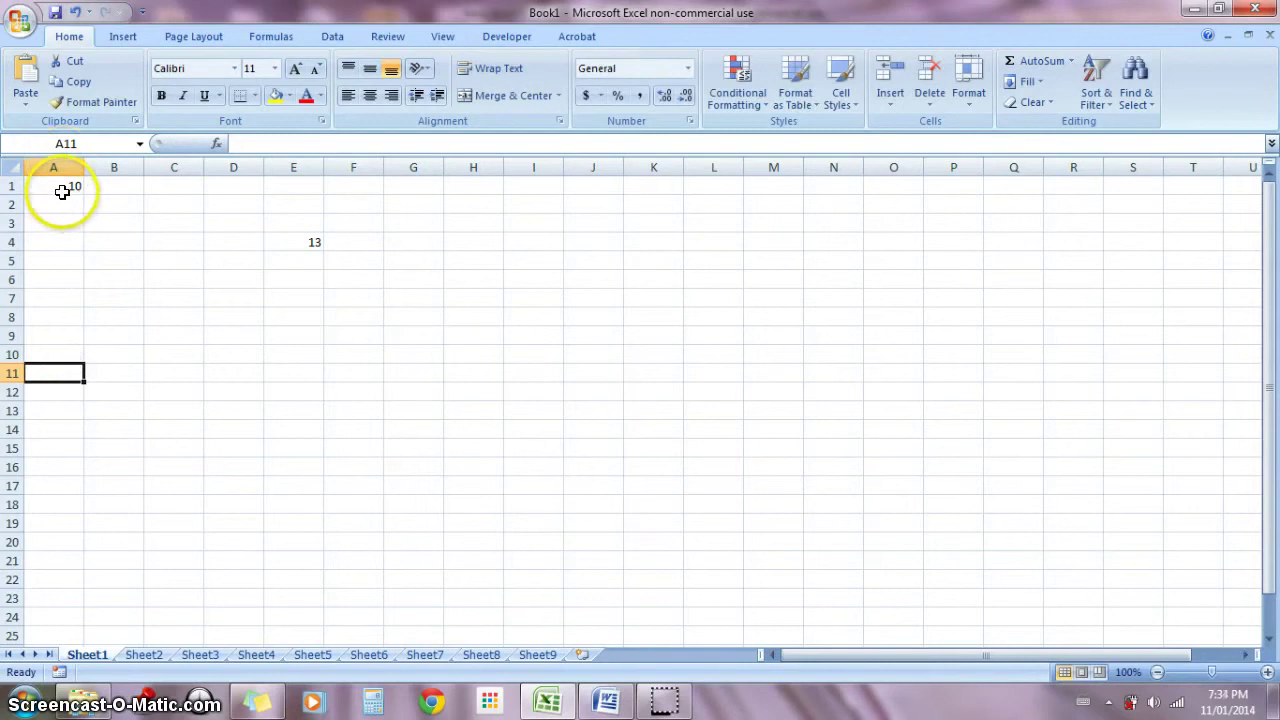
Start a formula in cell A7 with the suggested IMSUB function.
left_click(290, 241)
left_click(42, 298)
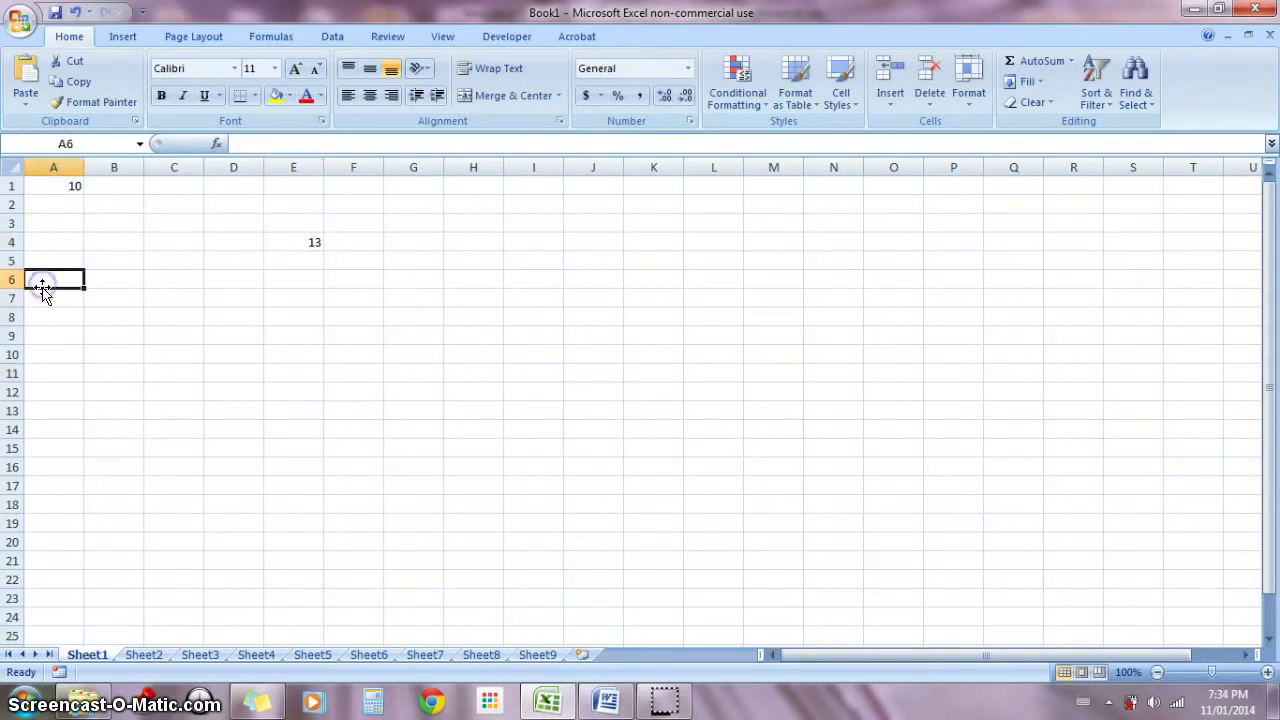
type("=")
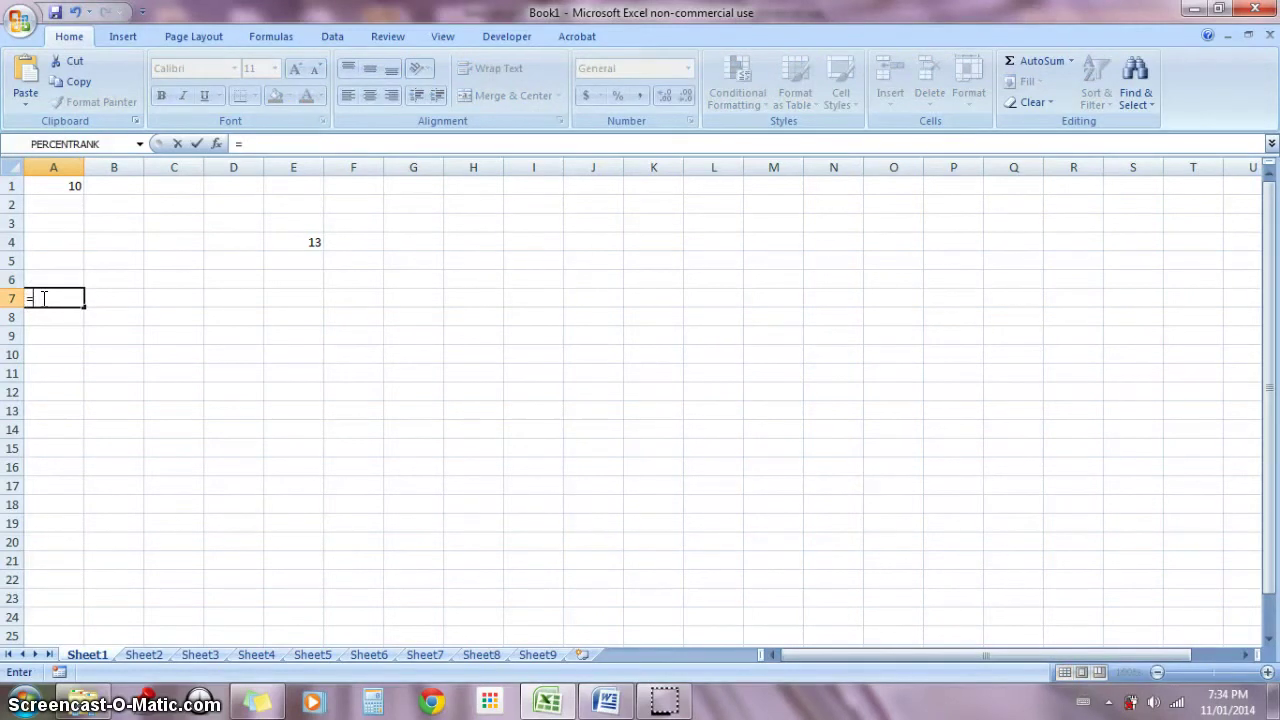
type("imsub")
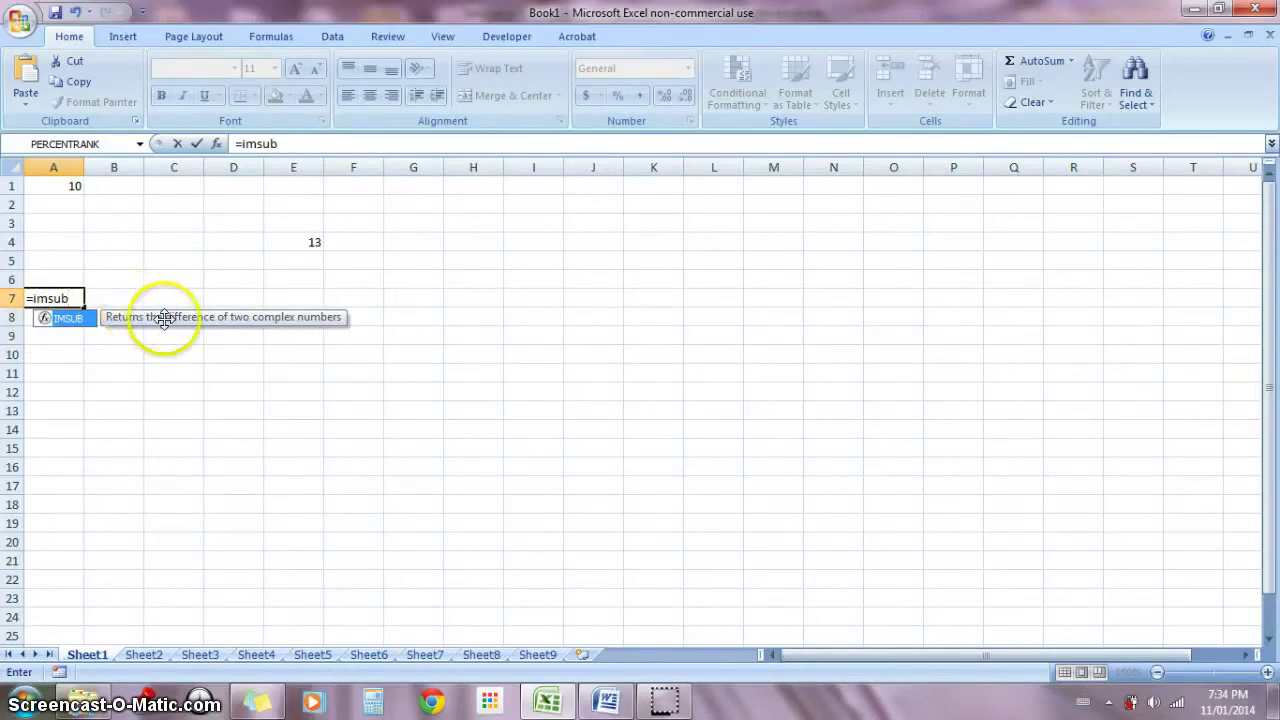
left_click(58, 323)
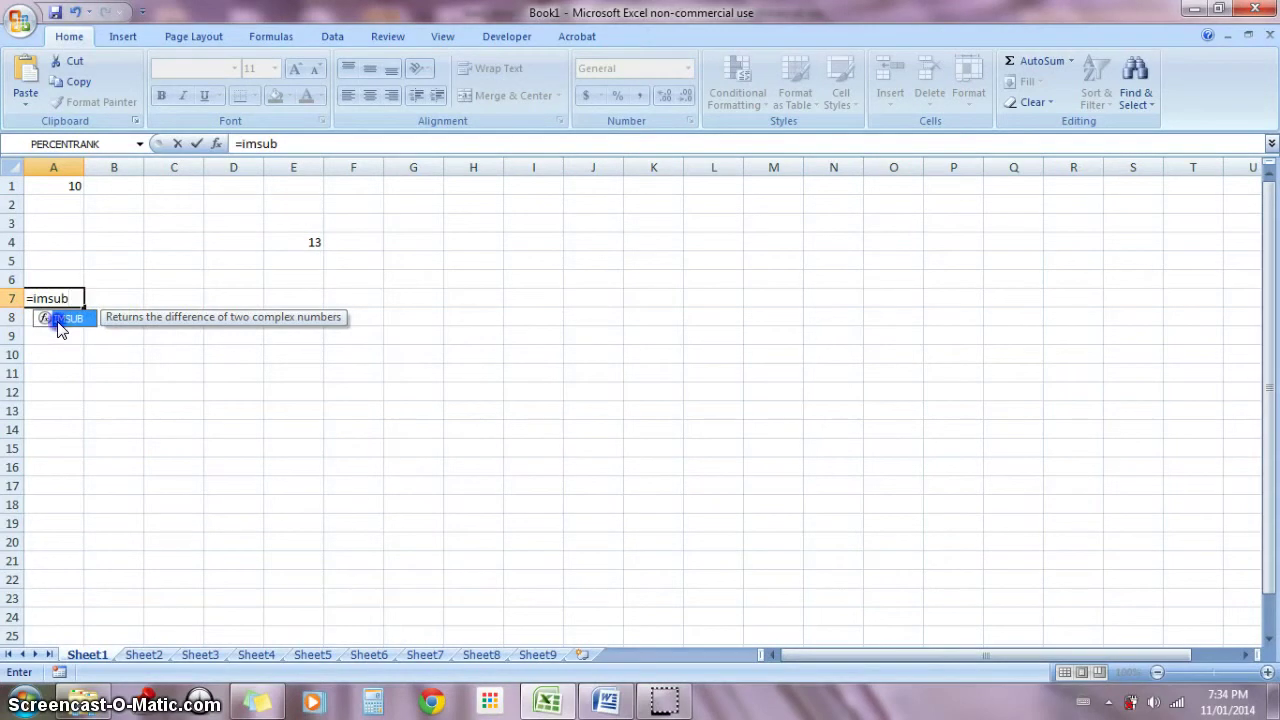
double_click(58, 322)
left_click(88, 300)
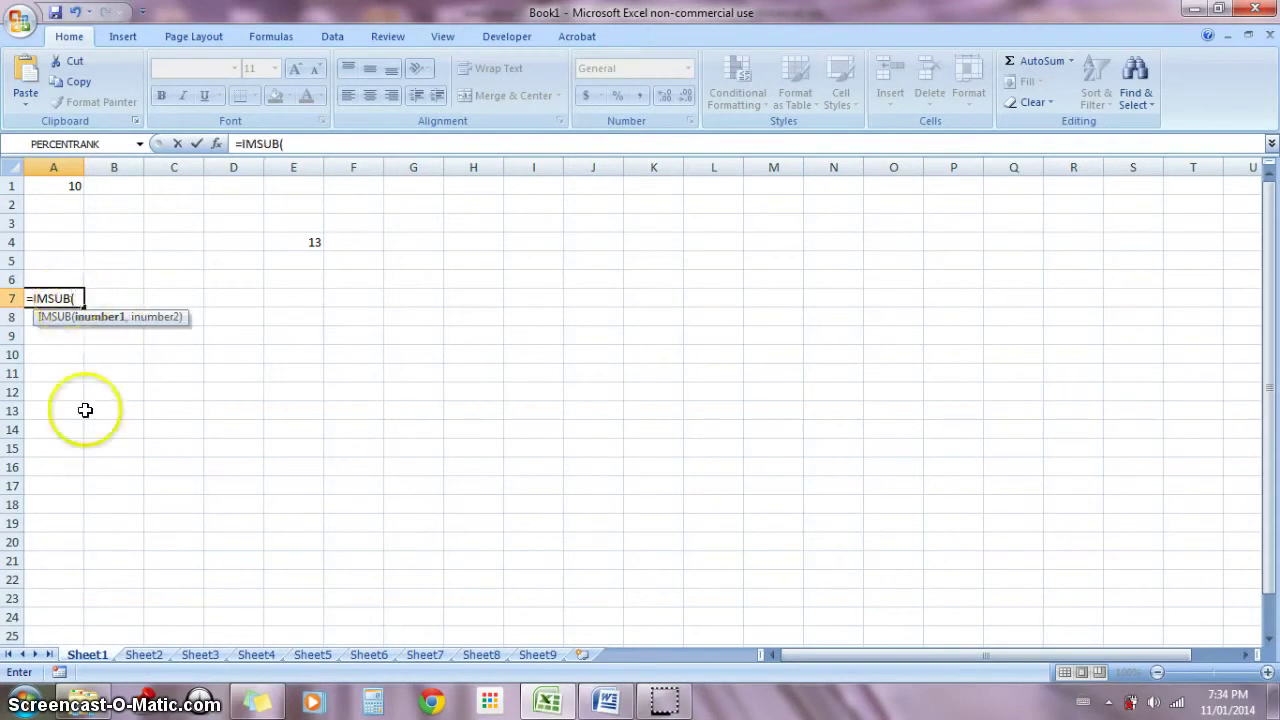
Complete the IMSUB formula in A7 with the arguments a1,e4 and select the cell to inspect its formula.
type("a1,")
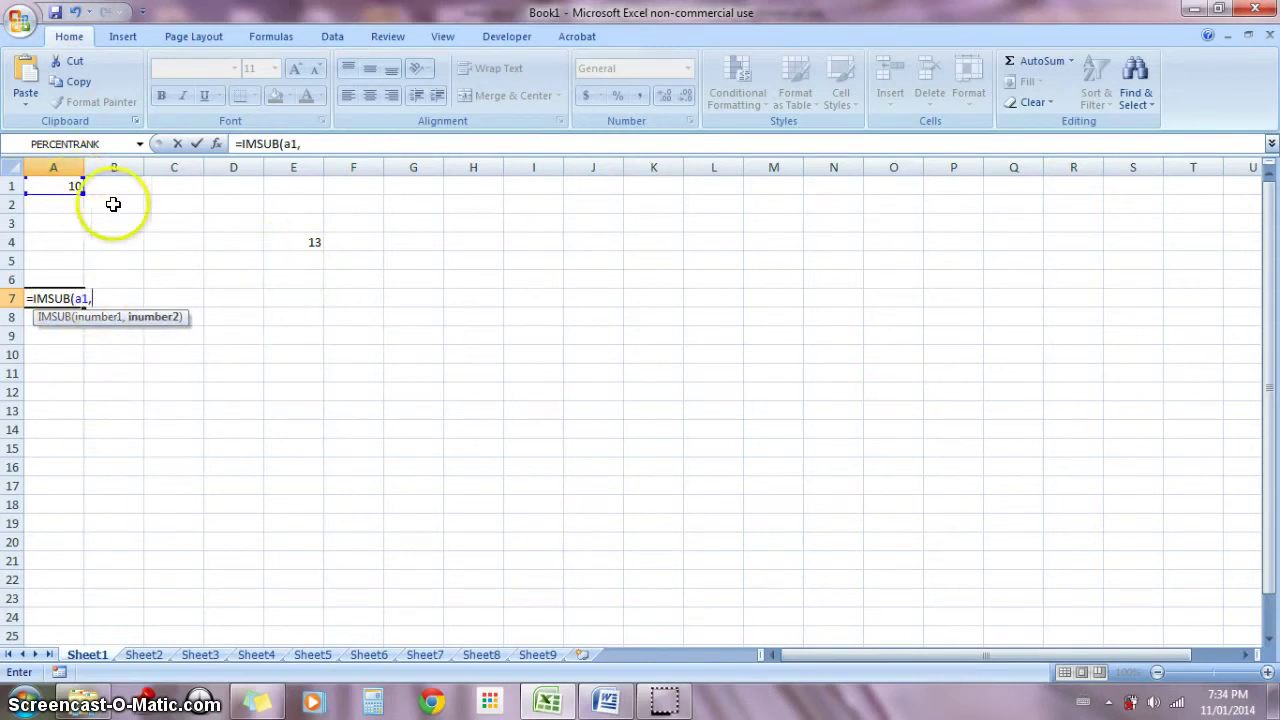
type("e")
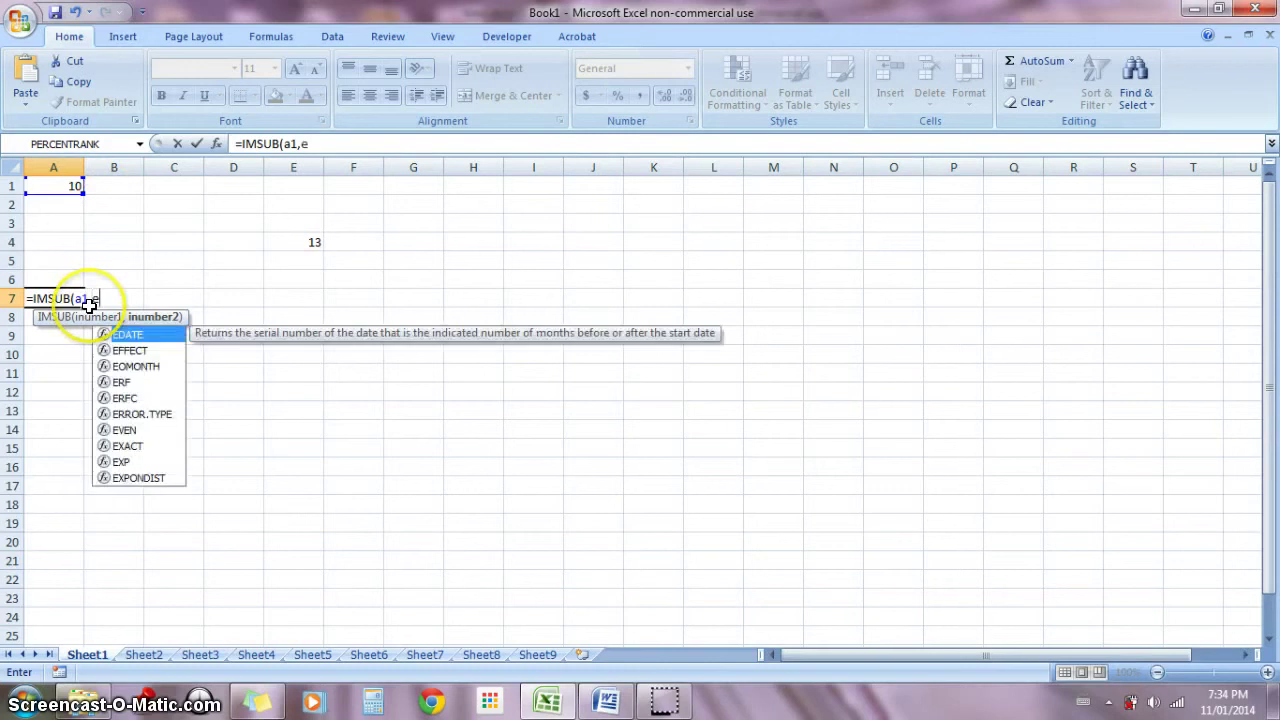
type("4")
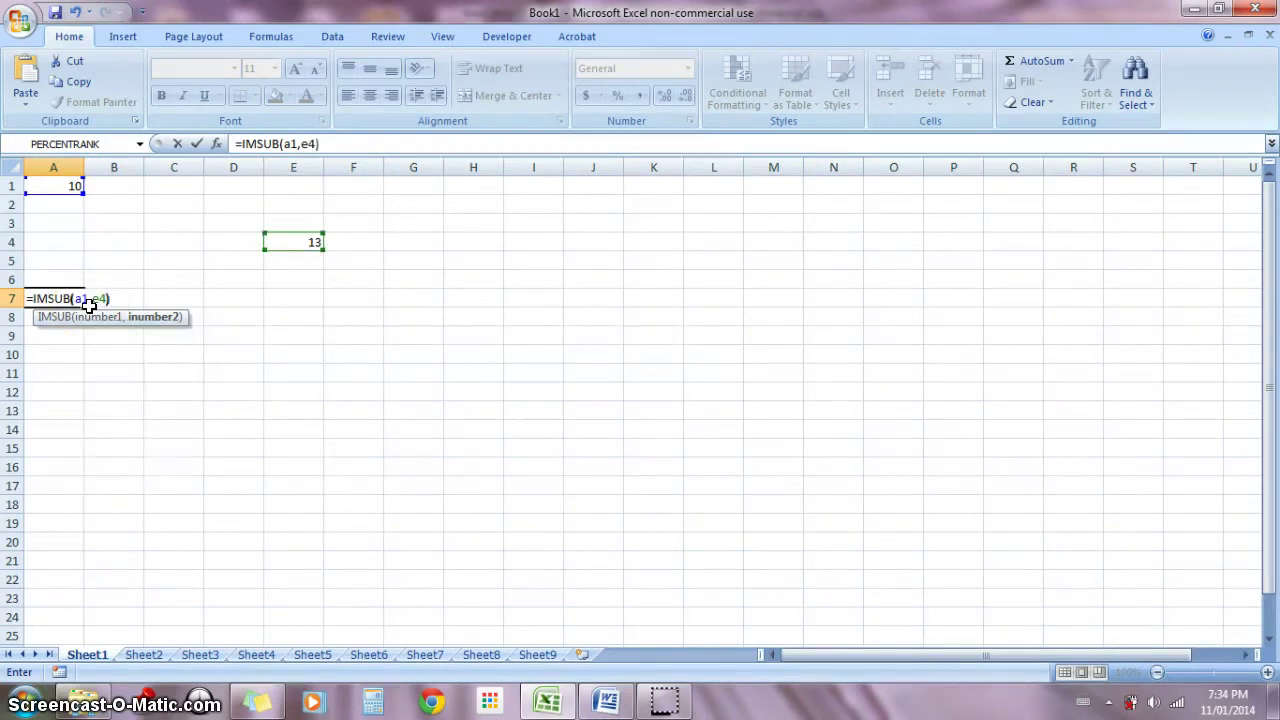
type(")")
key("Return")
left_click(47, 287)
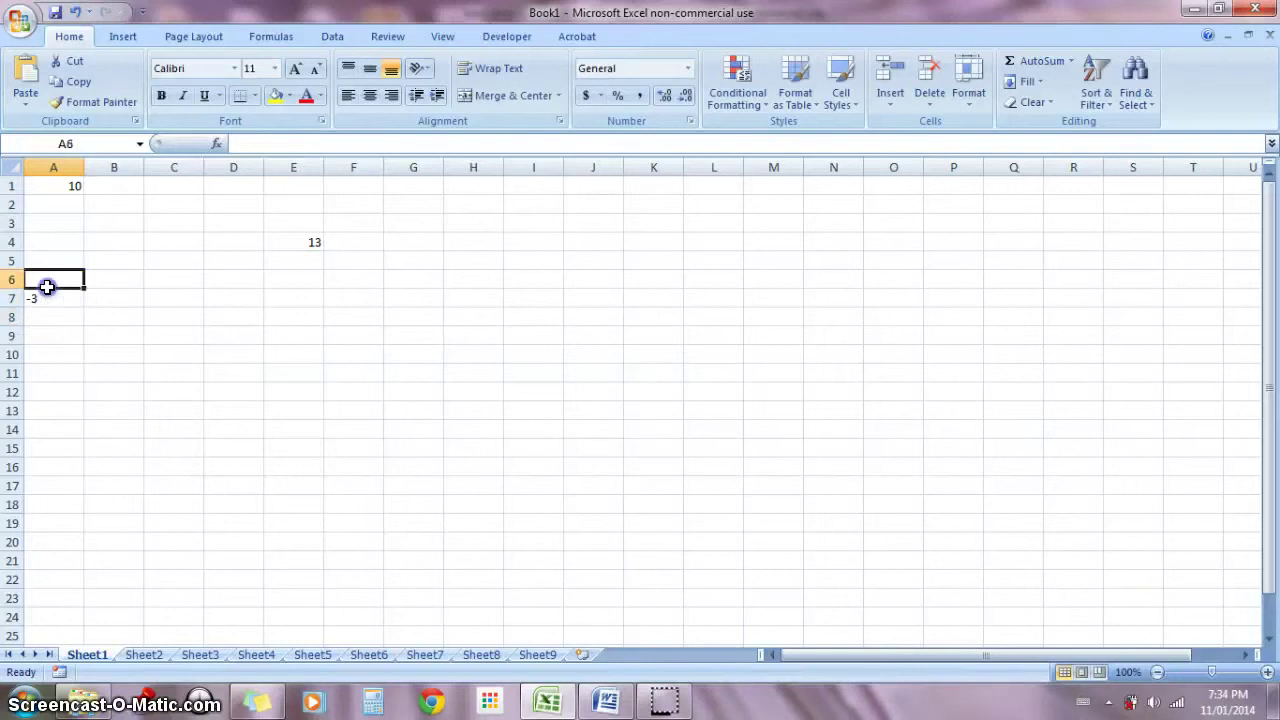
left_click(46, 300)
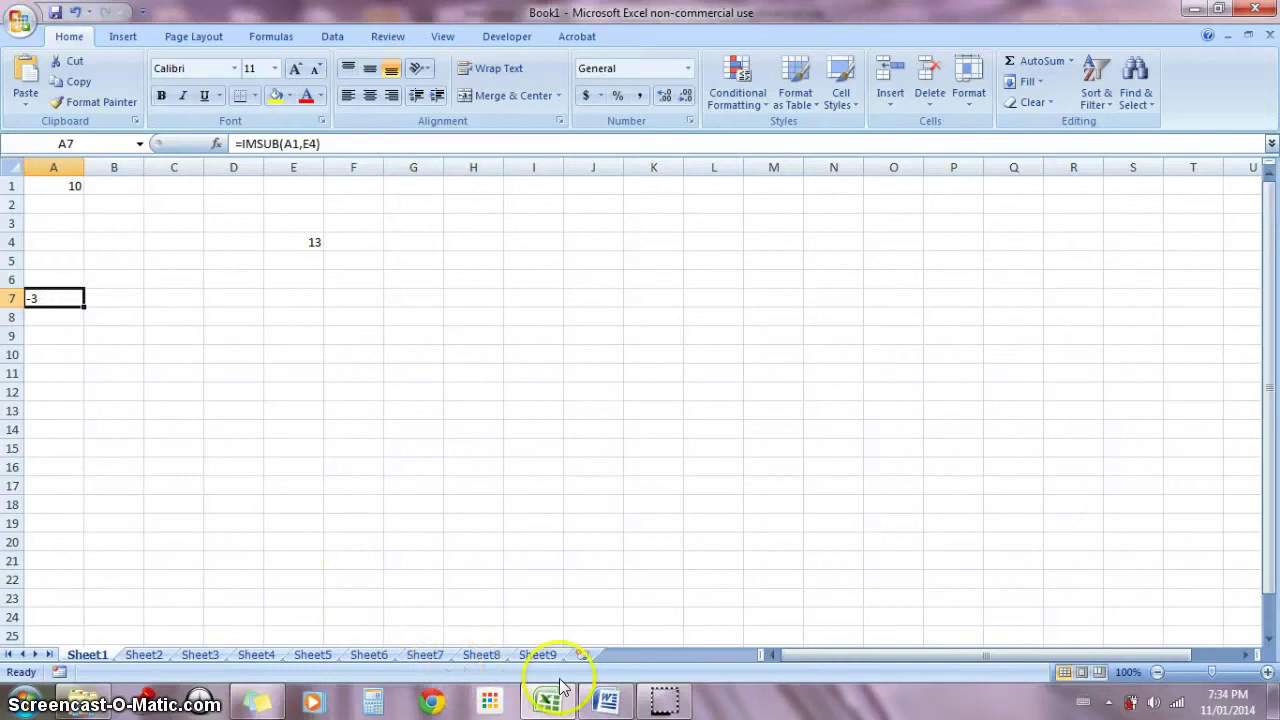
Select the empty cell E9 in the Excel sheet and display the function library commands.
left_click(606, 700)
left_click(266, 331)
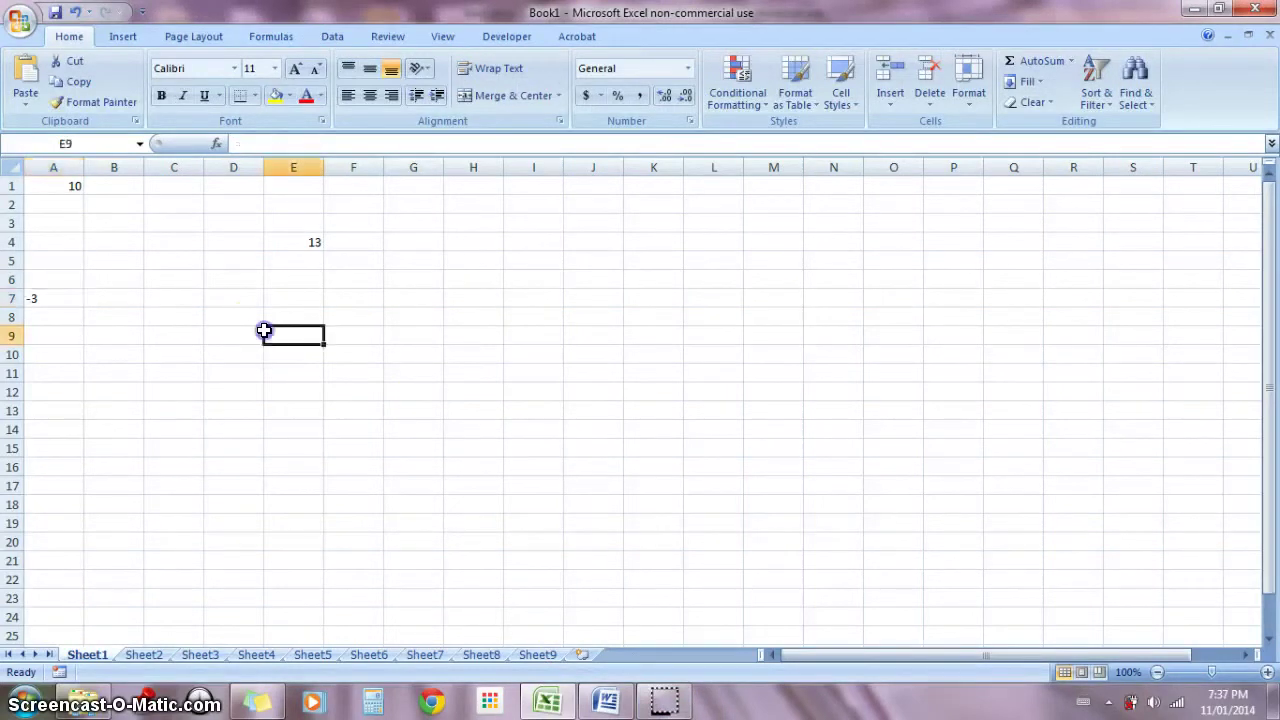
left_click(268, 37)
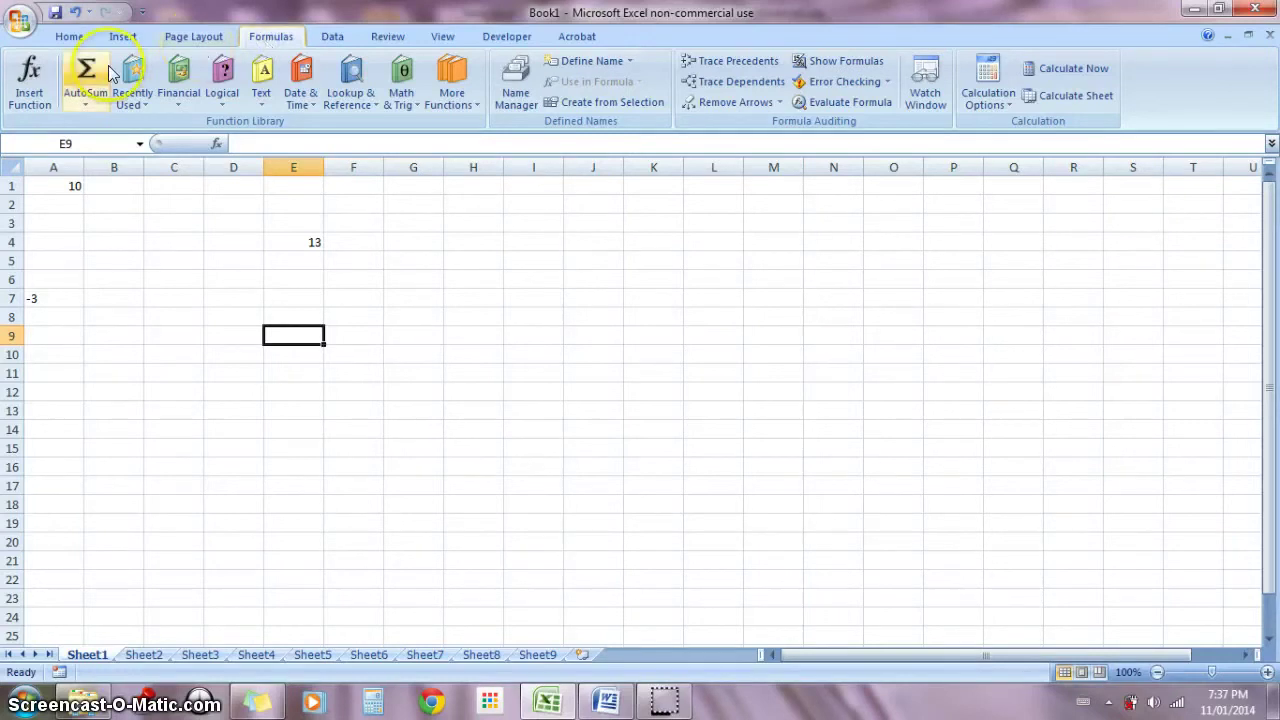
left_click(15, 88)
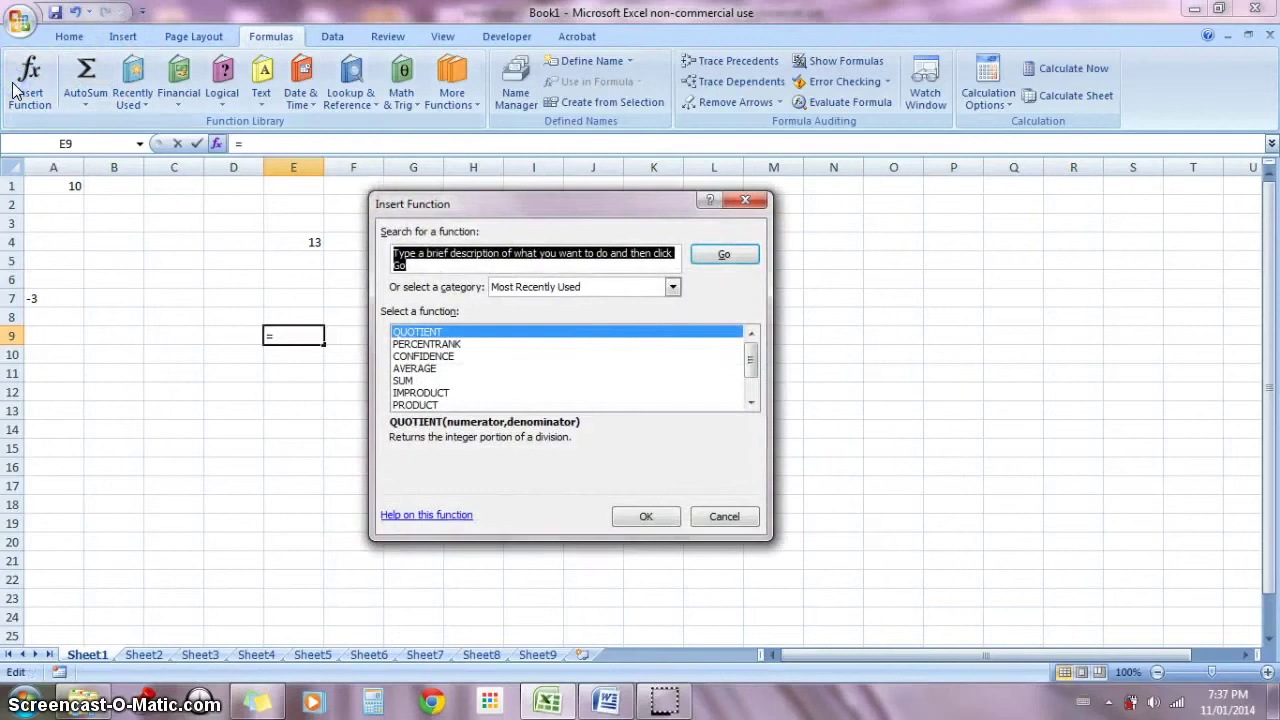
left_click_drag(478, 204, 563, 121)
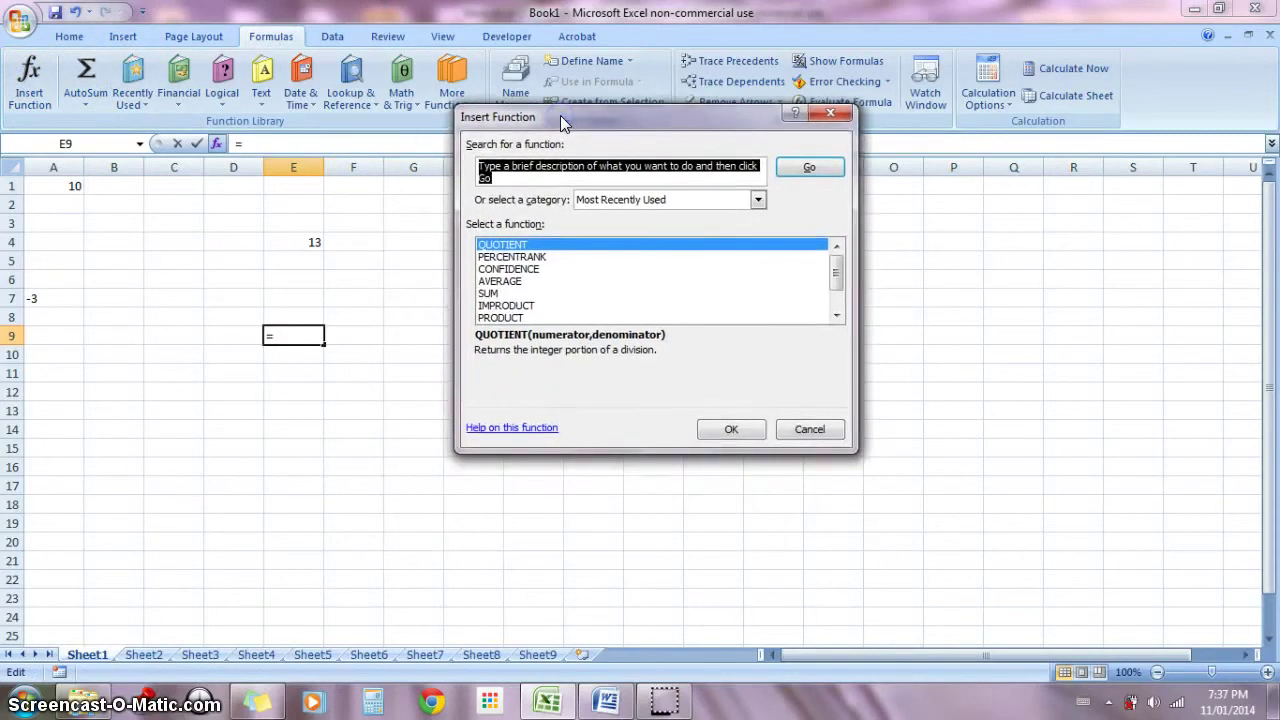
key("BackSpace")
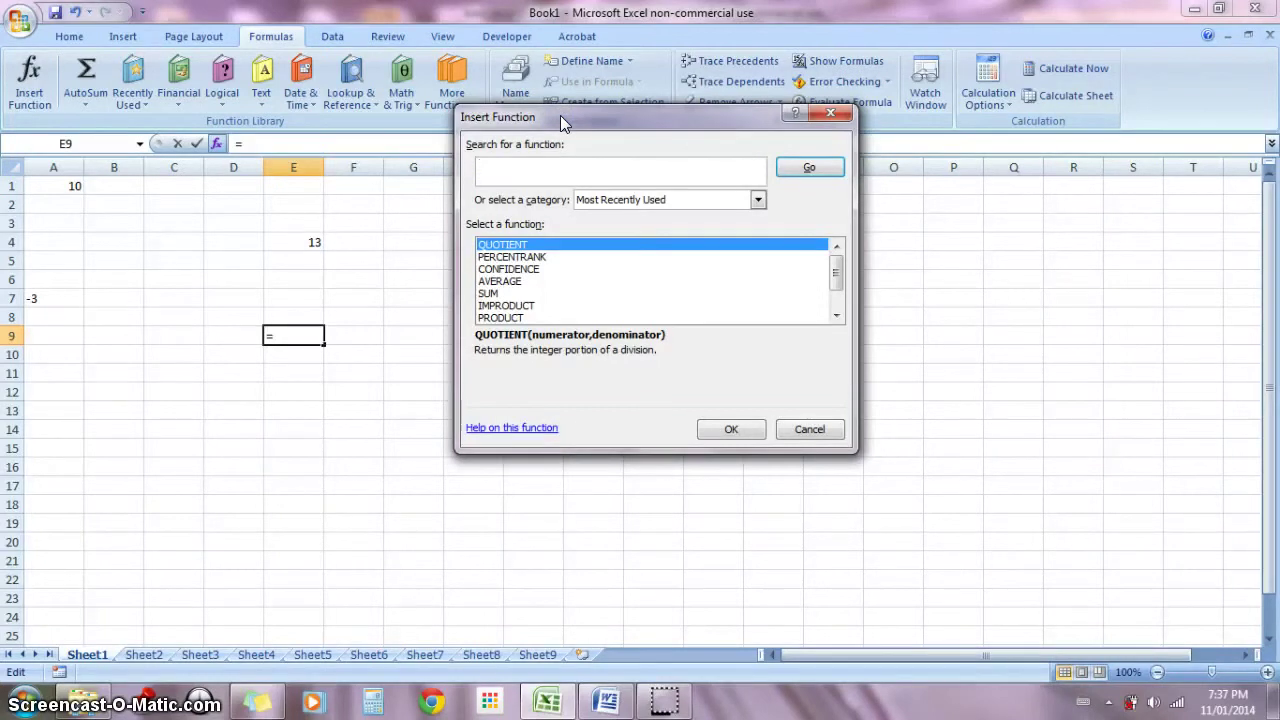
left_click(810, 429)
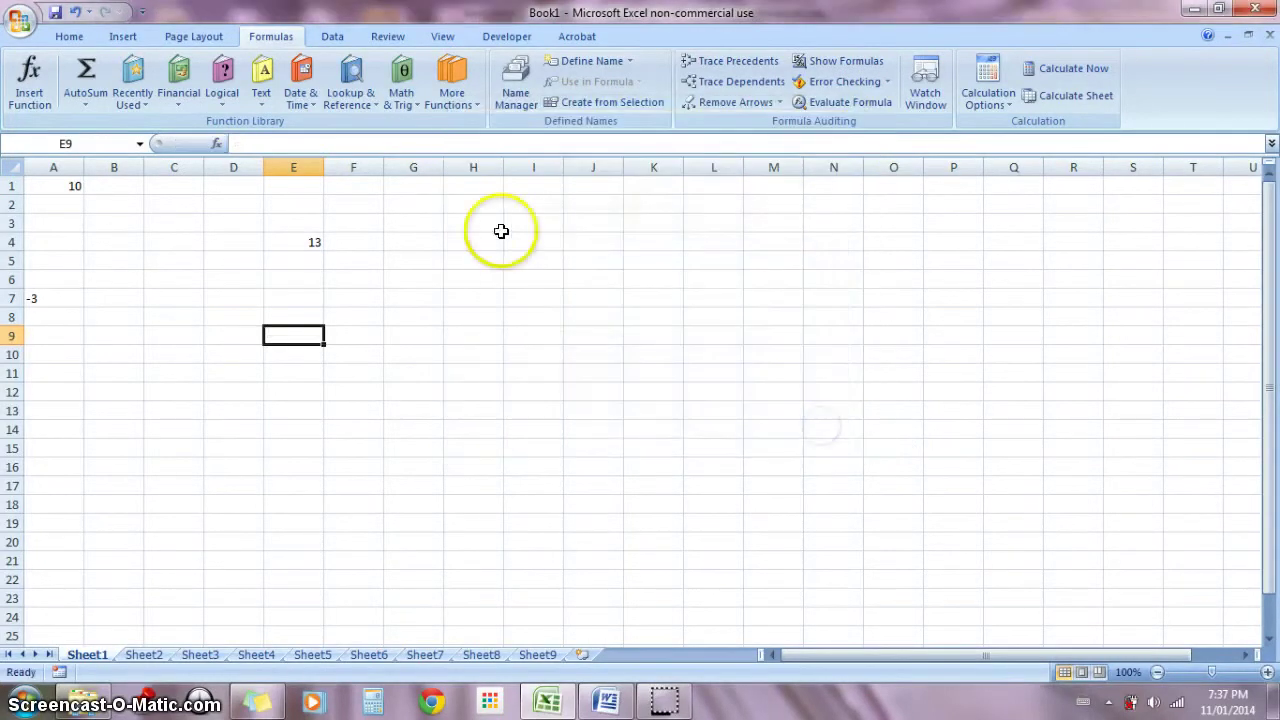
Search the insertable functions for "division", choose QUOTIENT for cell E9 and cancel its arguments.
left_click(22, 88)
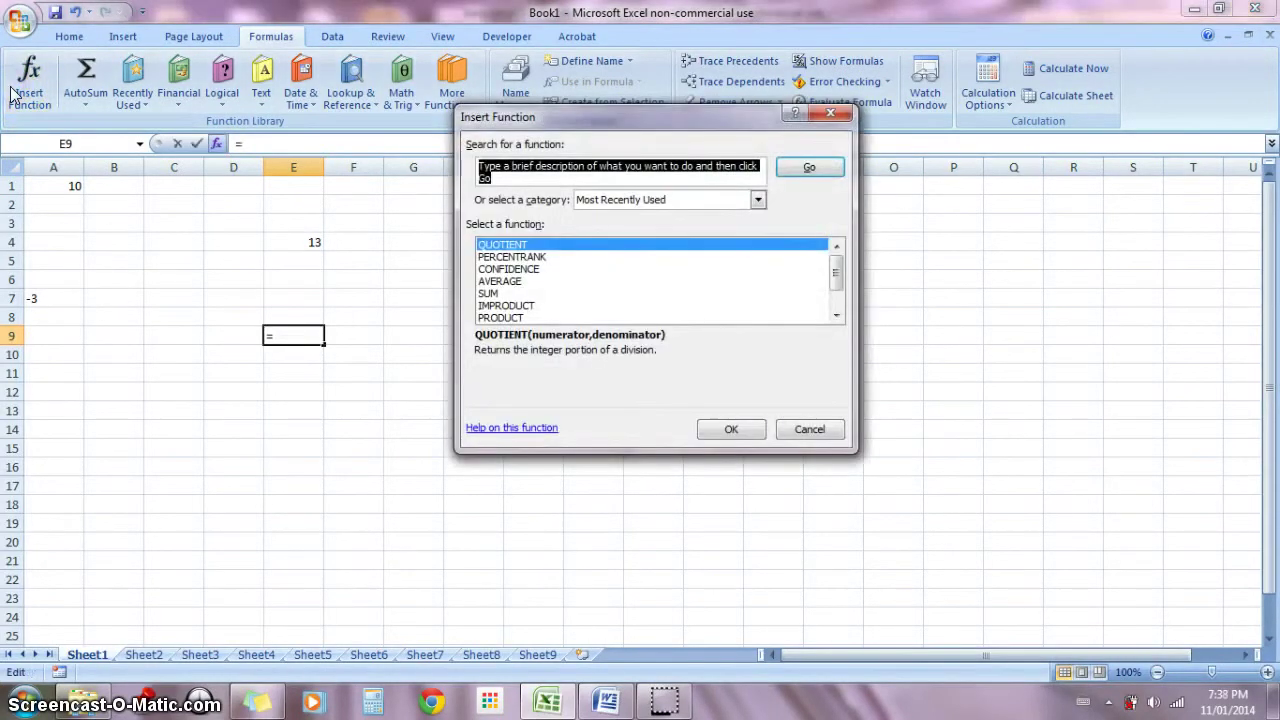
key("BackSpace")
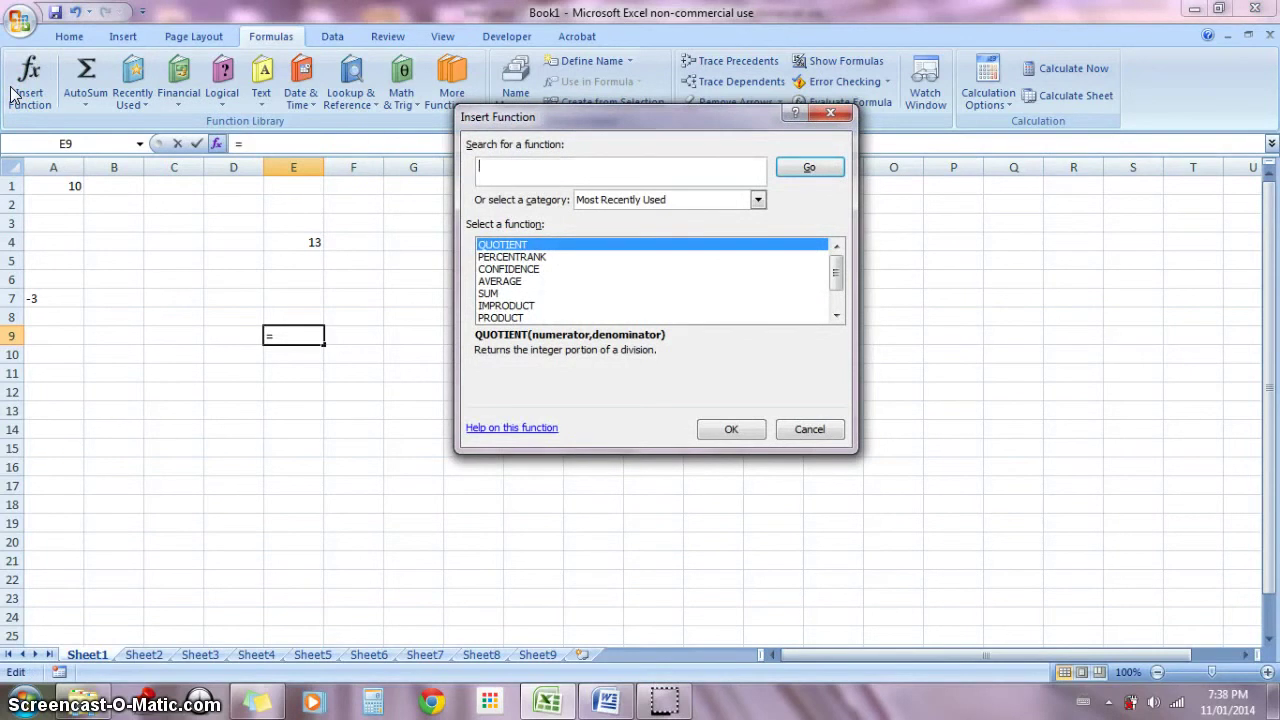
left_click(540, 173)
type("division")
left_click(808, 168)
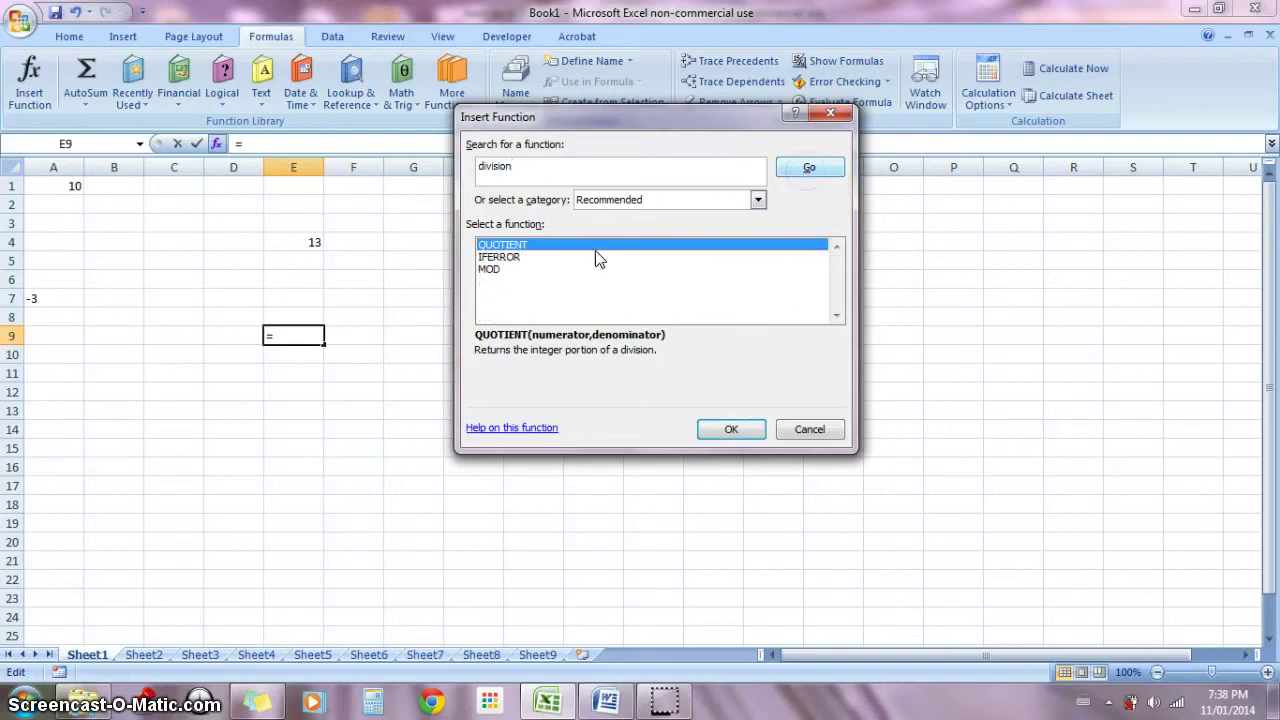
left_click(503, 248)
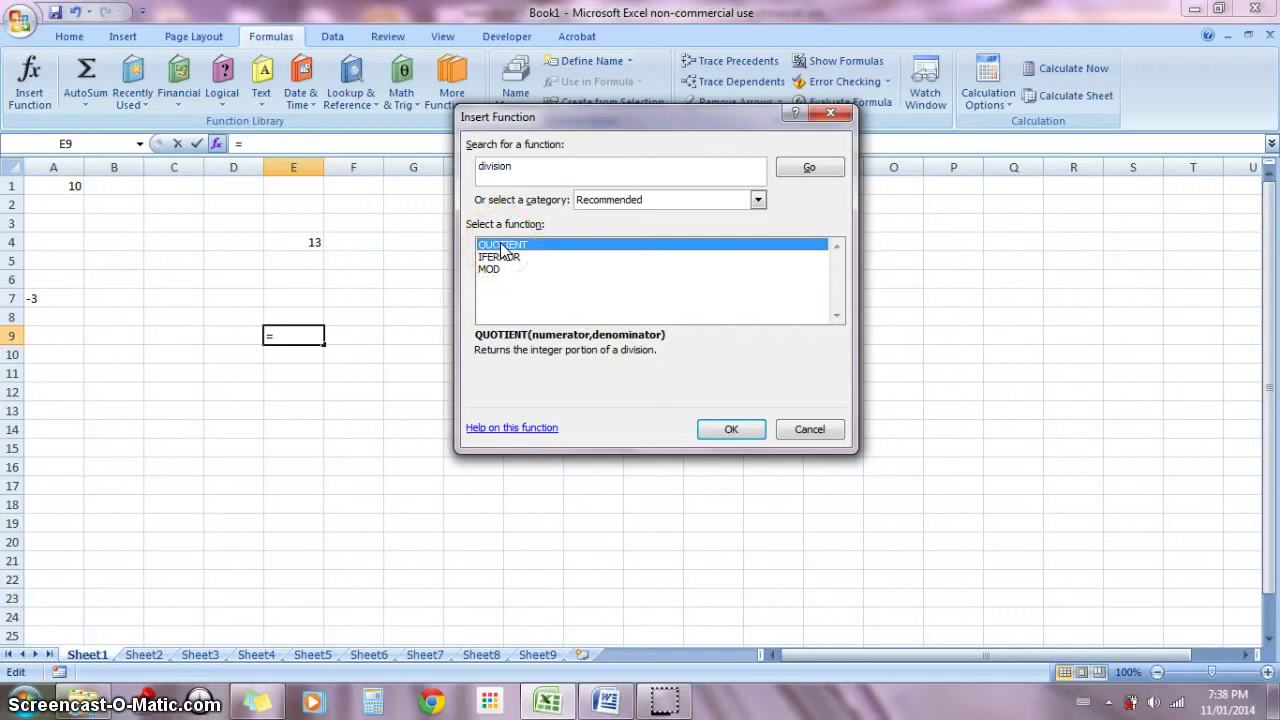
double_click(503, 246)
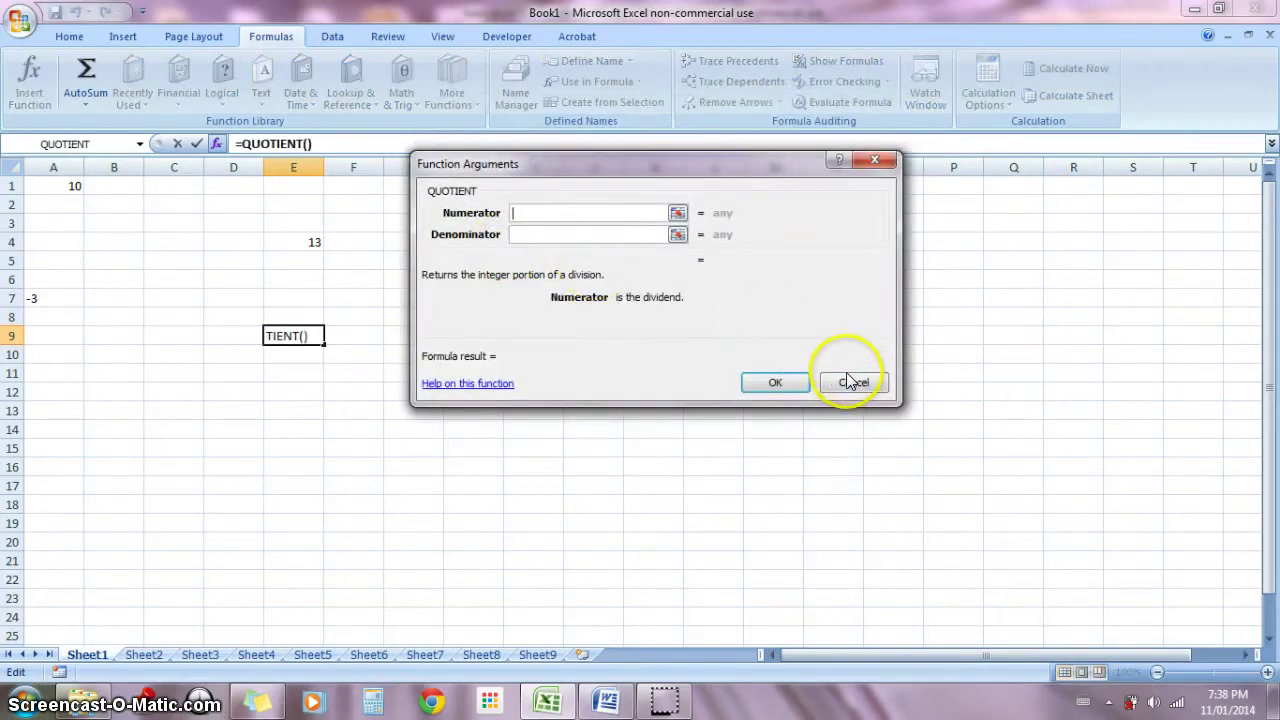
left_click(849, 382)
Search the insertable functions for "division" and read the descriptions of IFERROR, MOD and QUOTIENT.
left_click(24, 86)
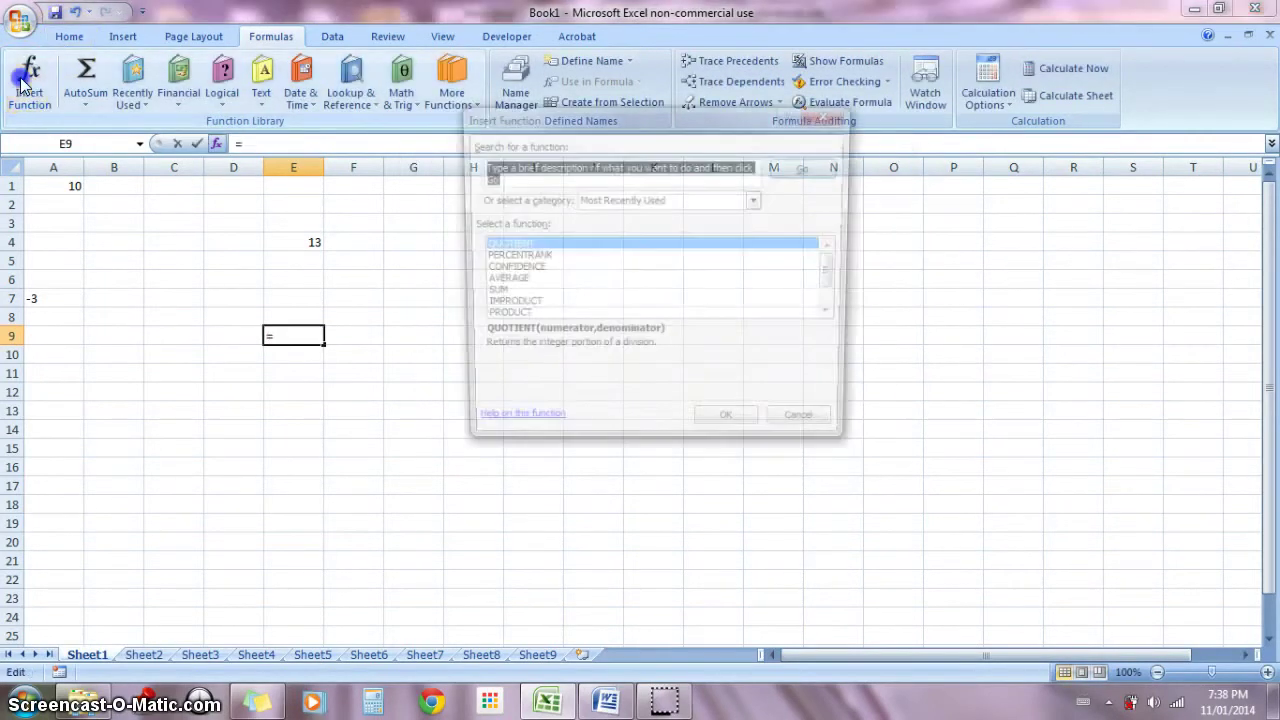
key("BackSpace")
type("d")
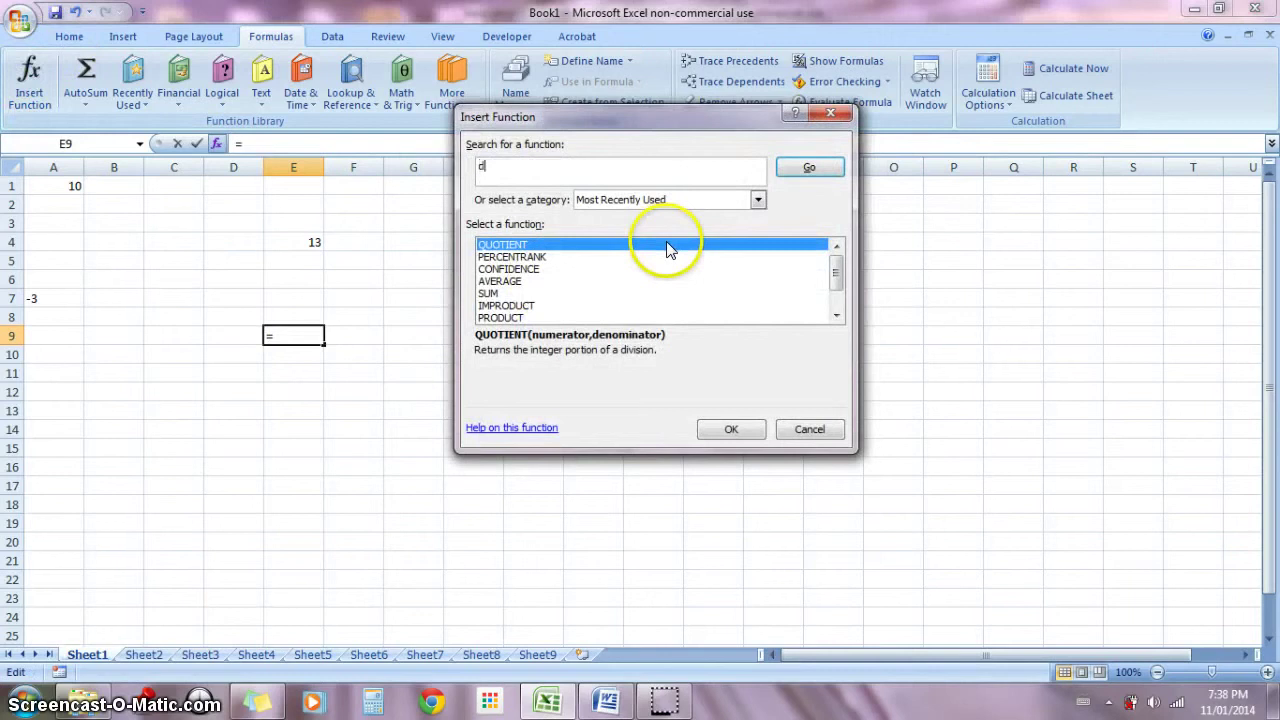
type("ivision")
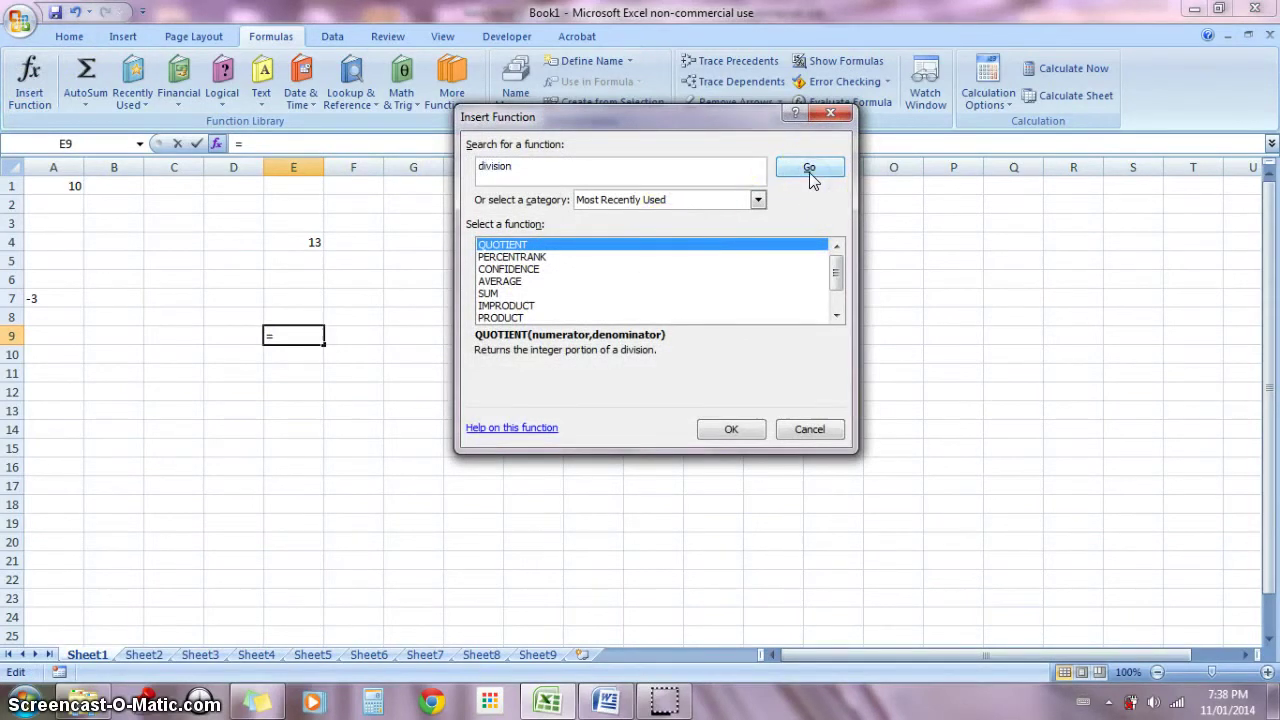
left_click(809, 170)
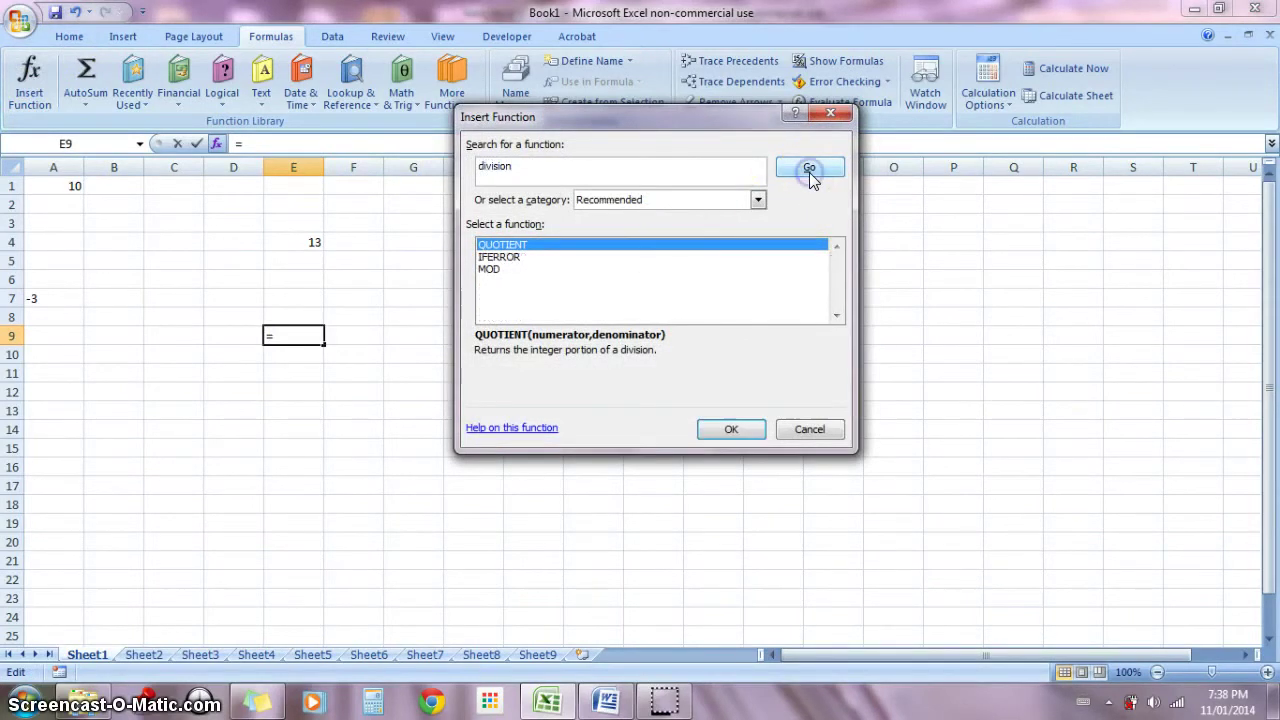
left_click(518, 258)
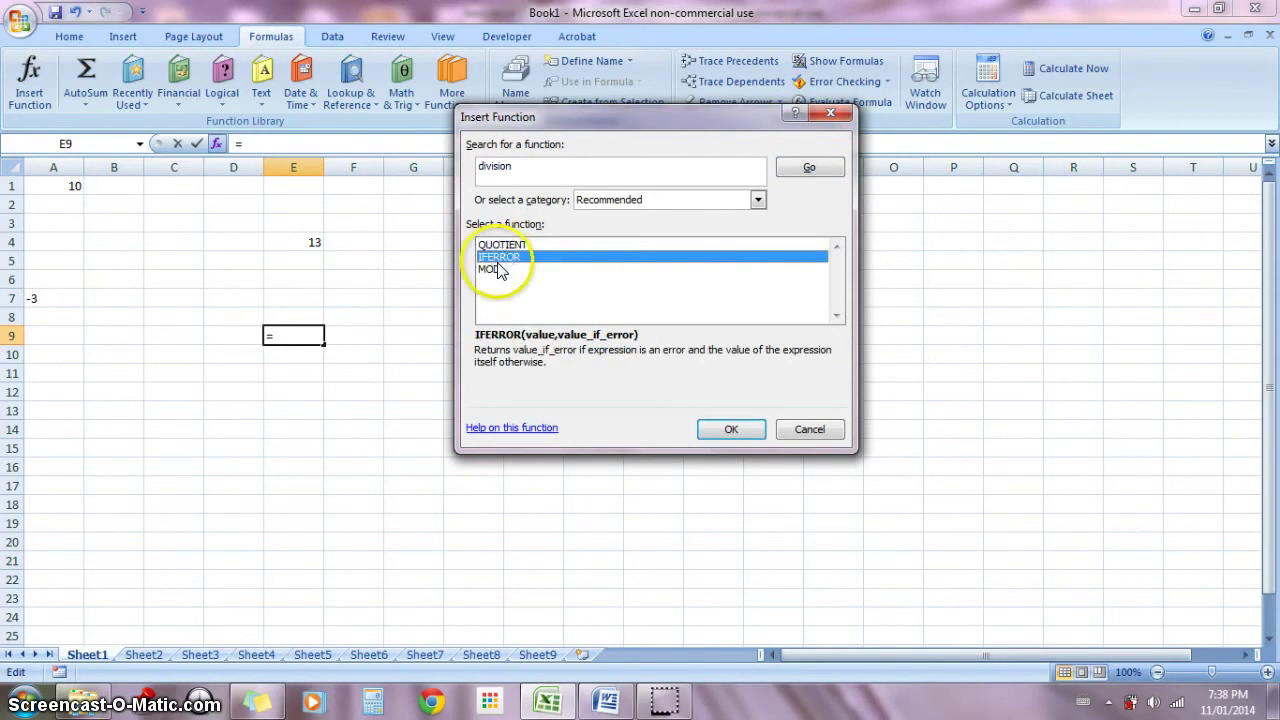
left_click(490, 269)
left_click(495, 245)
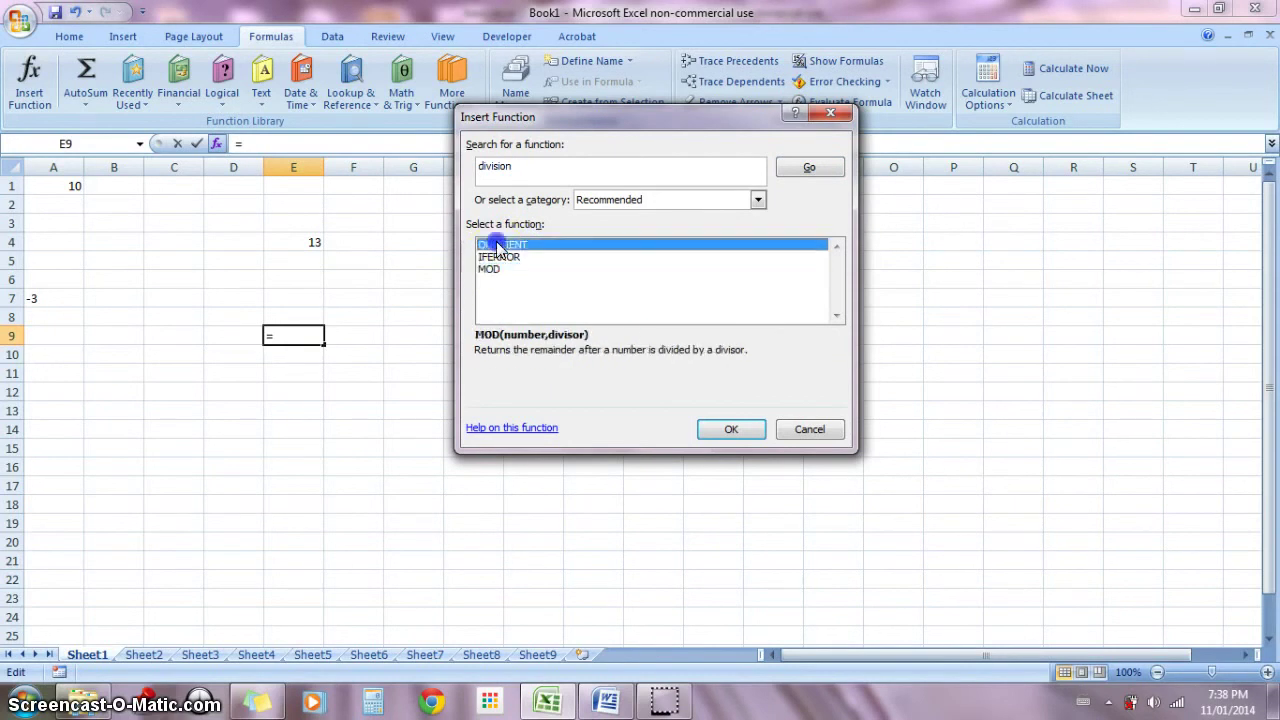
left_click(517, 353)
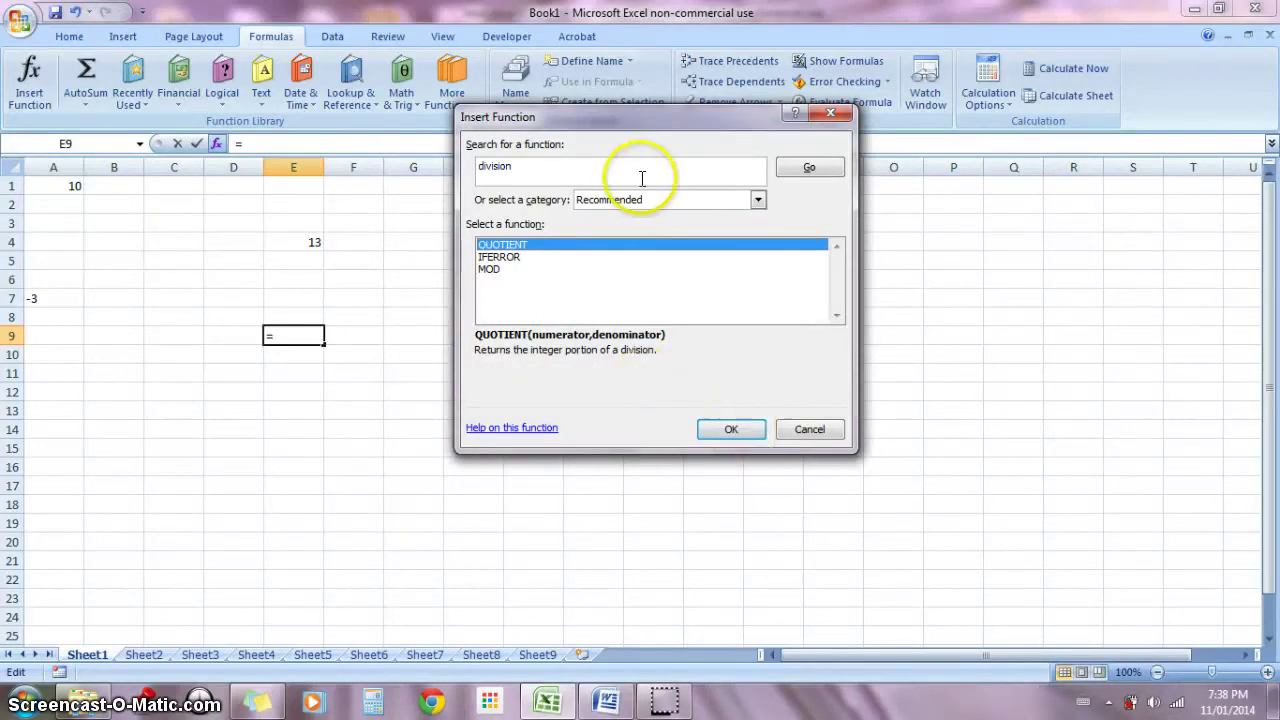
Open the arguments of the QUOTIENT function, examine the Numerator and Denominator fields, and cancel the function.
double_click(640, 247)
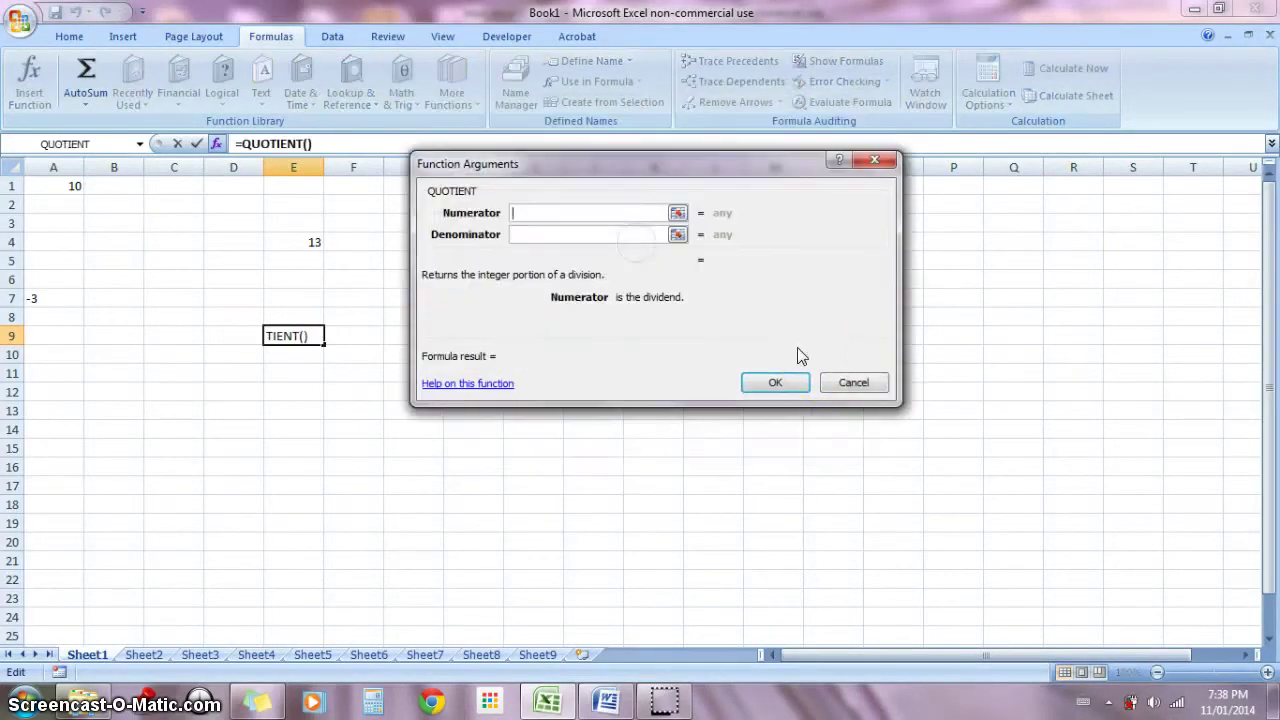
left_click(584, 233)
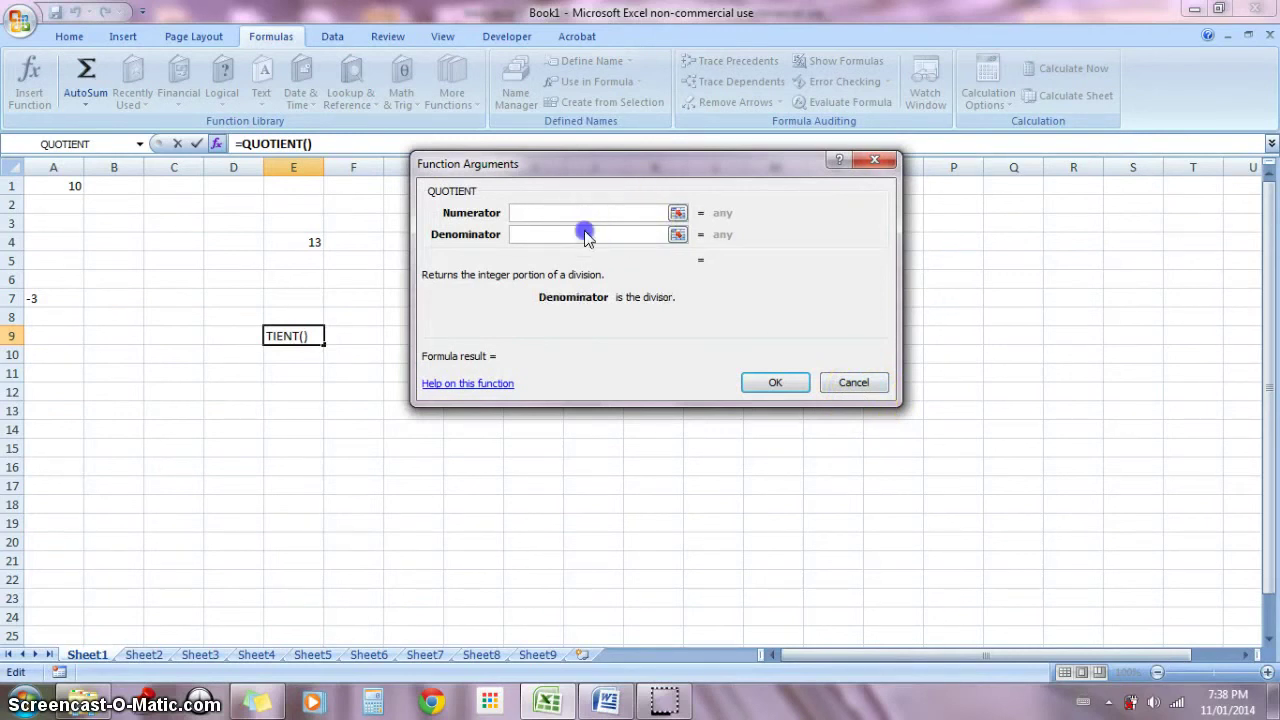
left_click(853, 382)
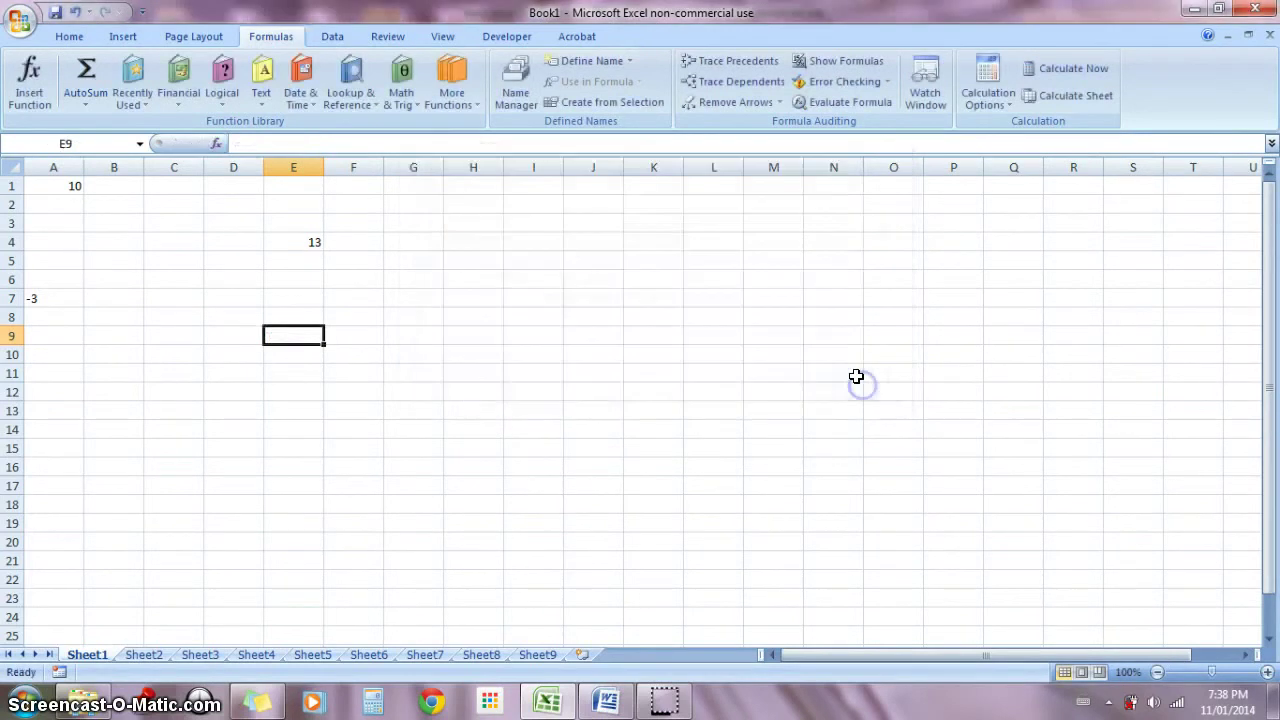
Enter the sample values 10 in cell J2 and 5 in cell M6.
left_click(55, 318)
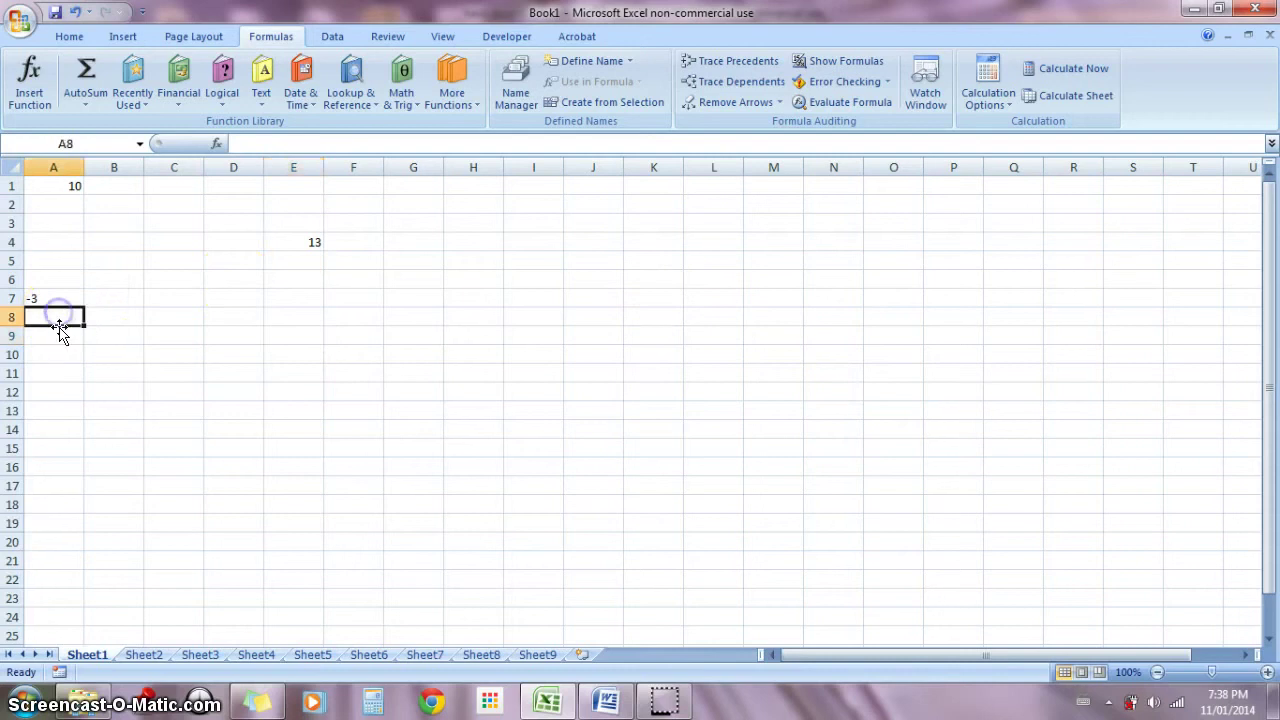
left_click(68, 388)
left_click(580, 203)
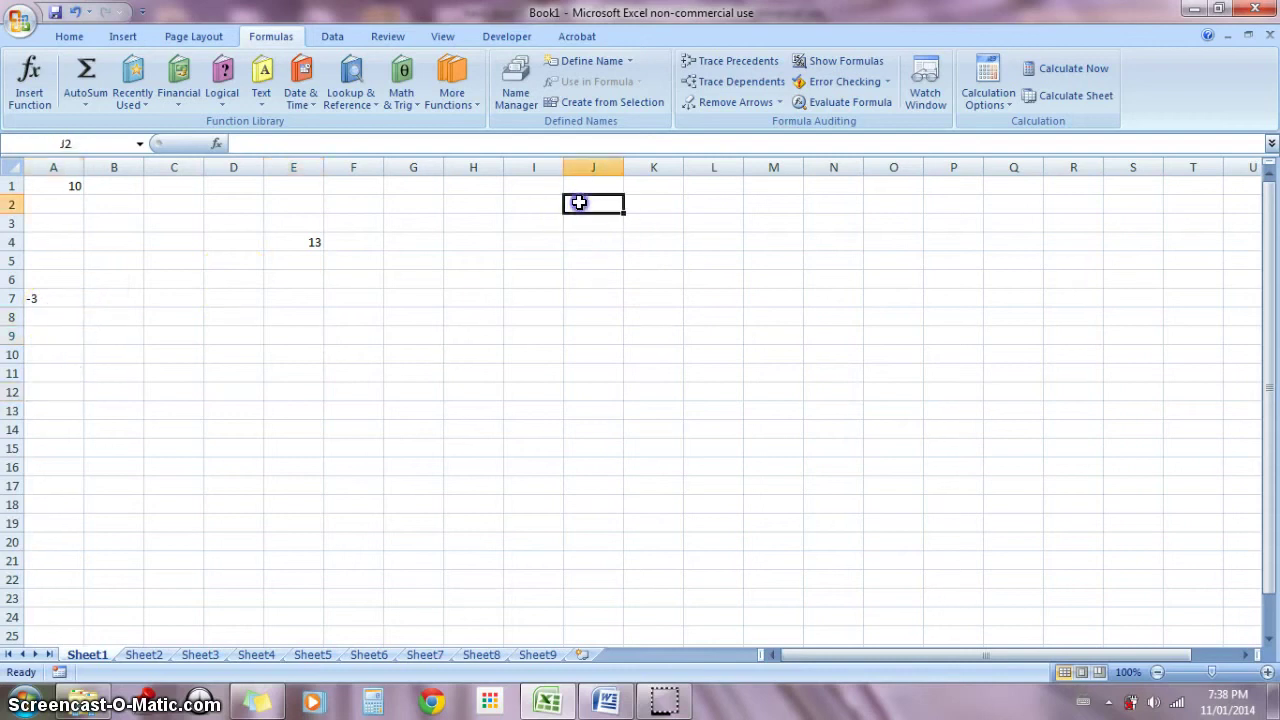
type("10")
left_click(800, 279)
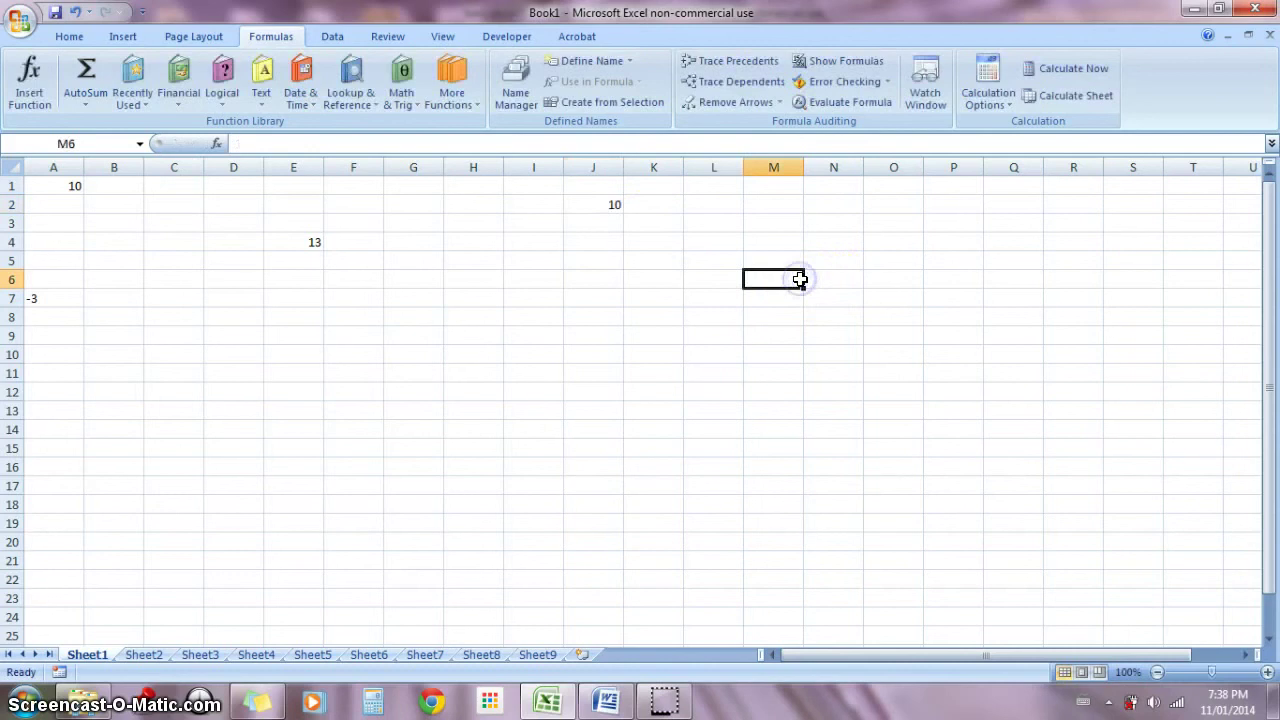
type("5")
left_click(505, 292)
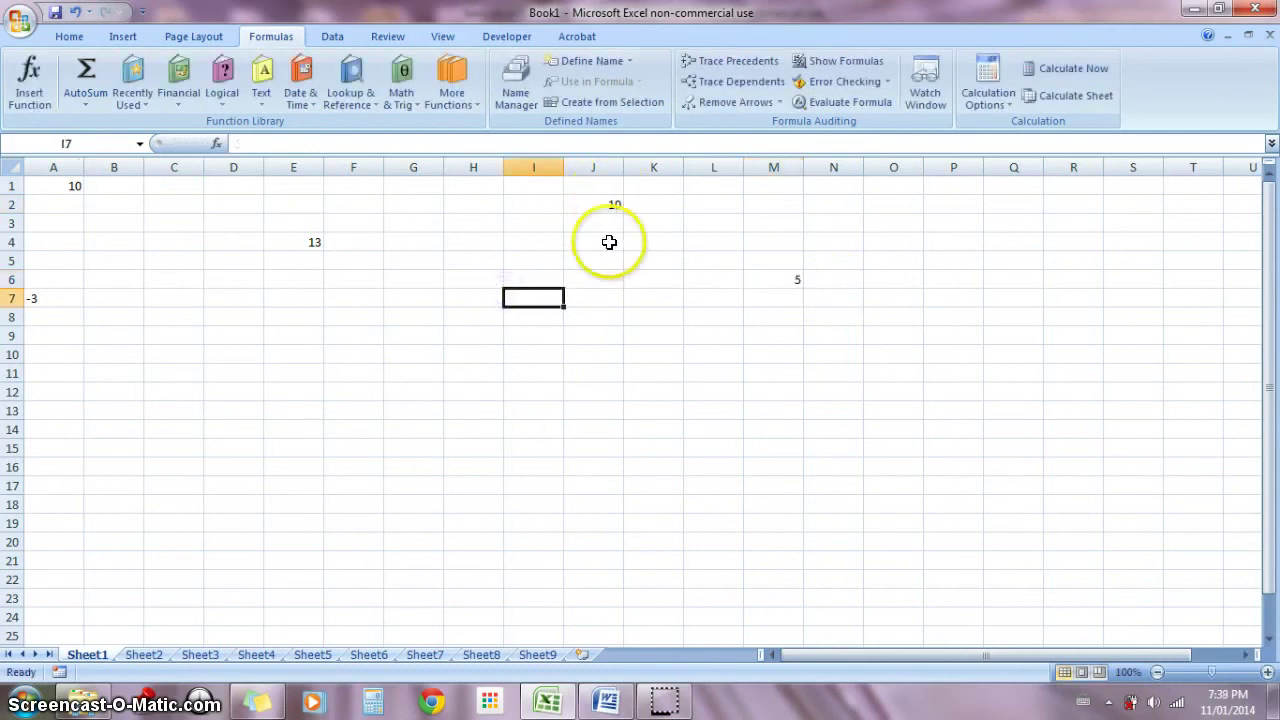
Begin a formula in cell J10 with the QUOTIENT function chosen from the suggested functions.
left_click(595, 352)
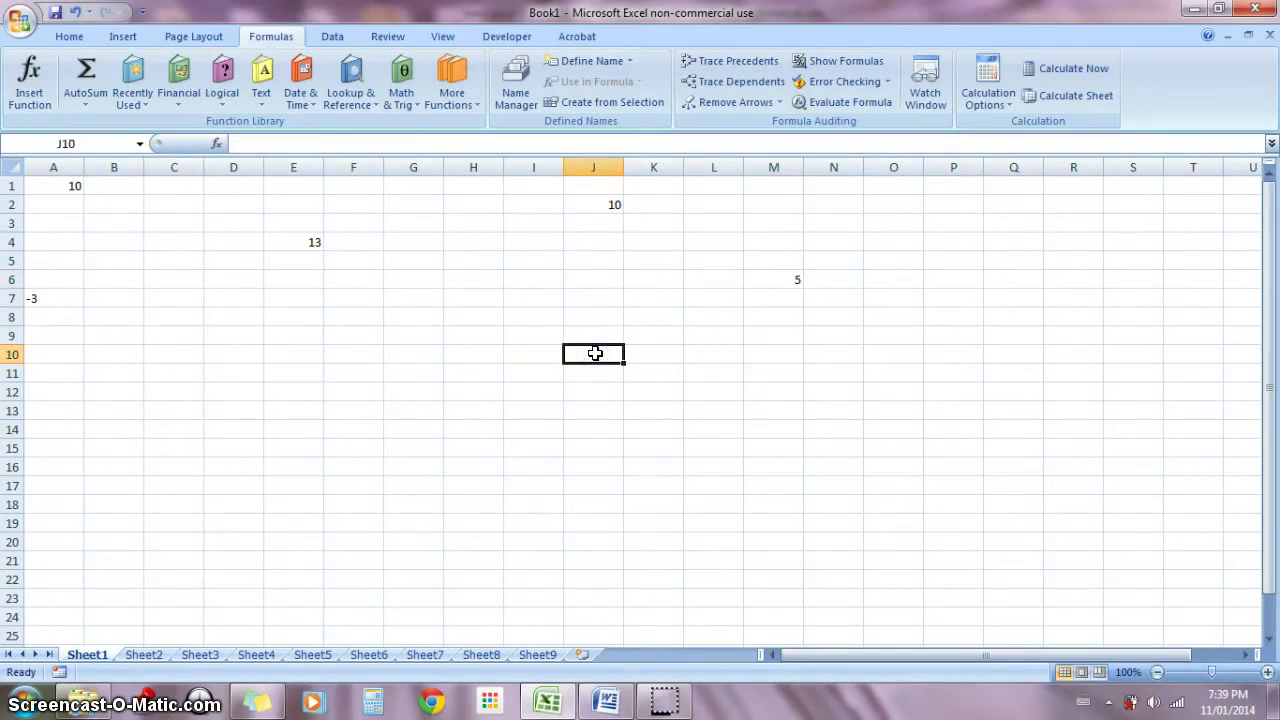
type("=q")
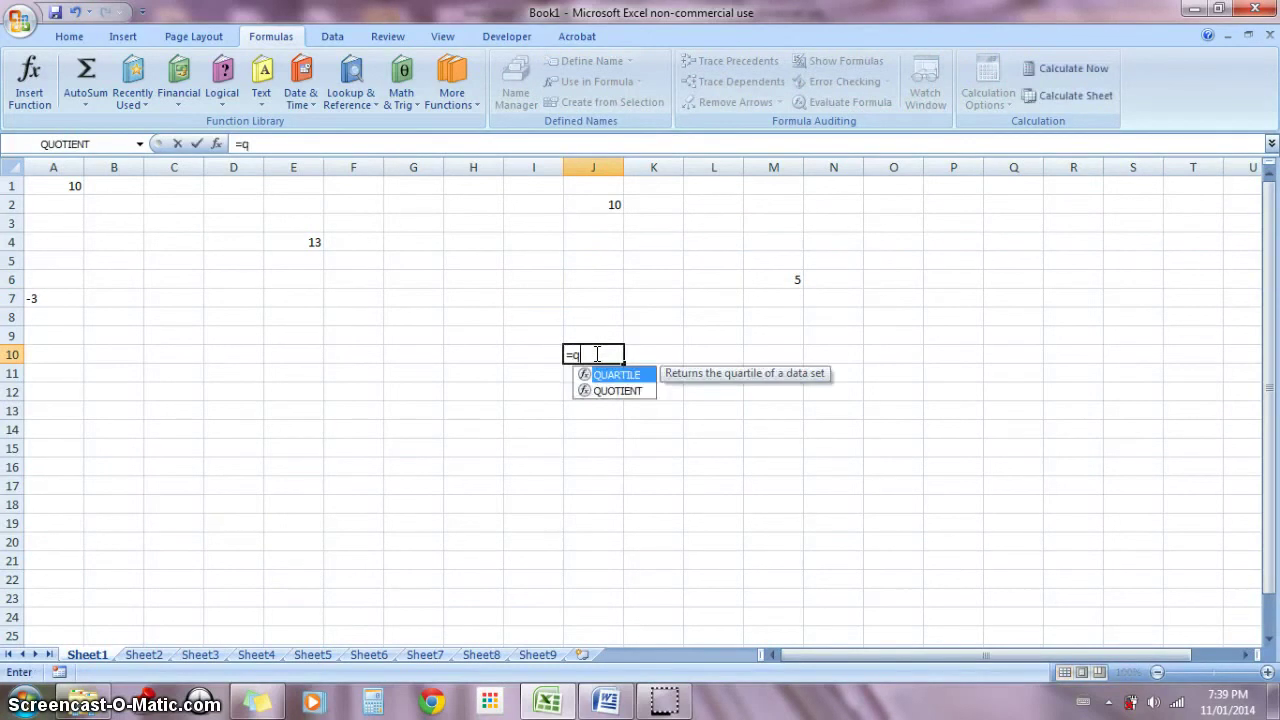
type("u")
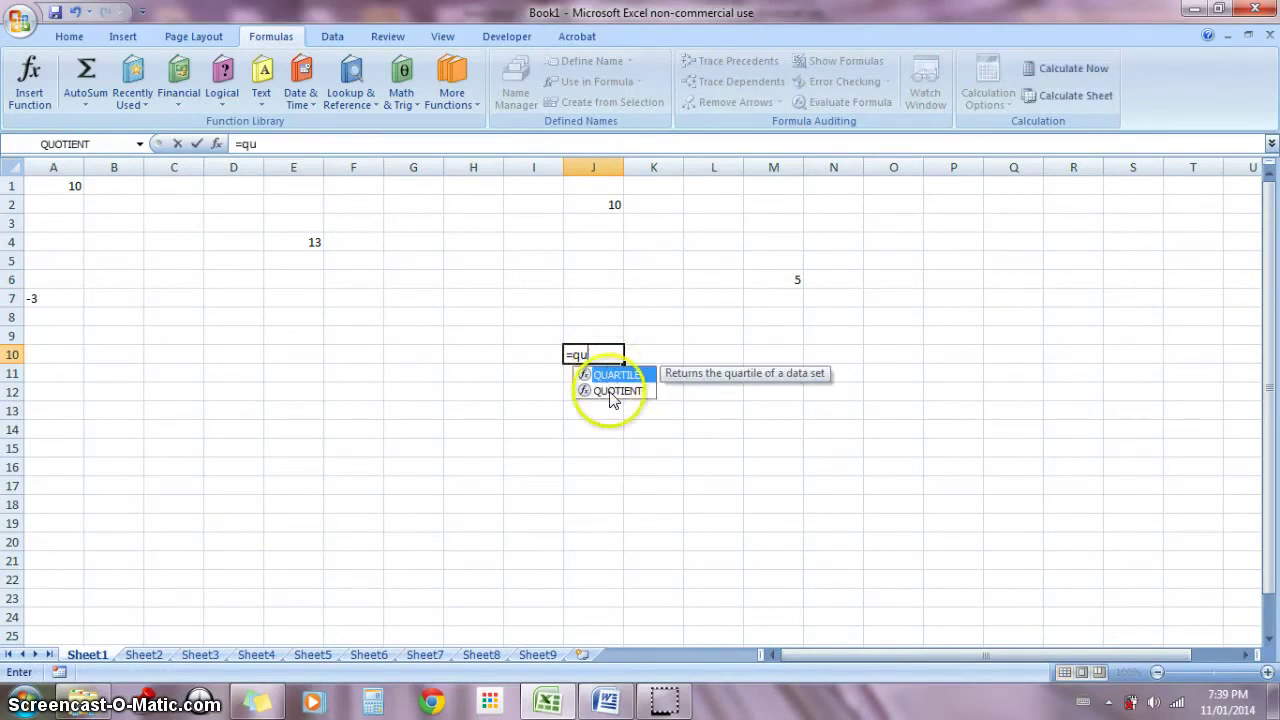
left_click(611, 392)
double_click(609, 391)
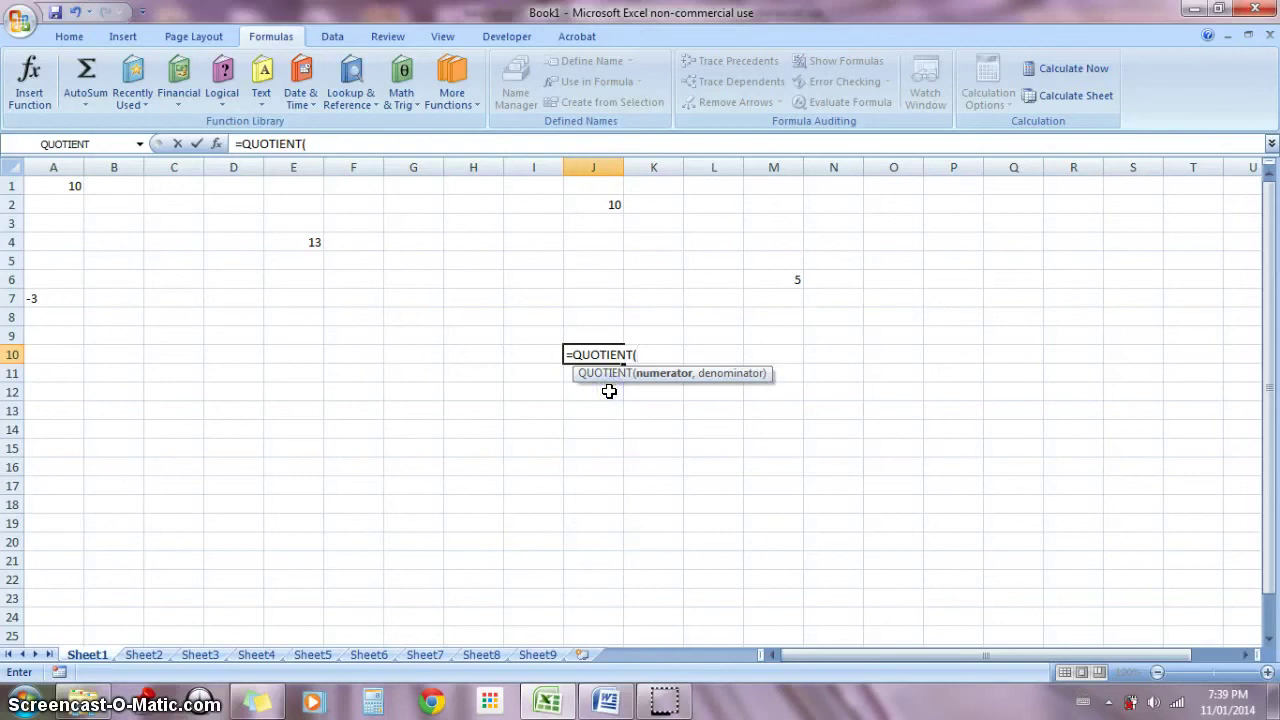
Complete the QUOTIENT formula with J2 as numerator and M6 as denominator, and reselect cell J10 to review it.
type(")")
type("2,")
type("m")
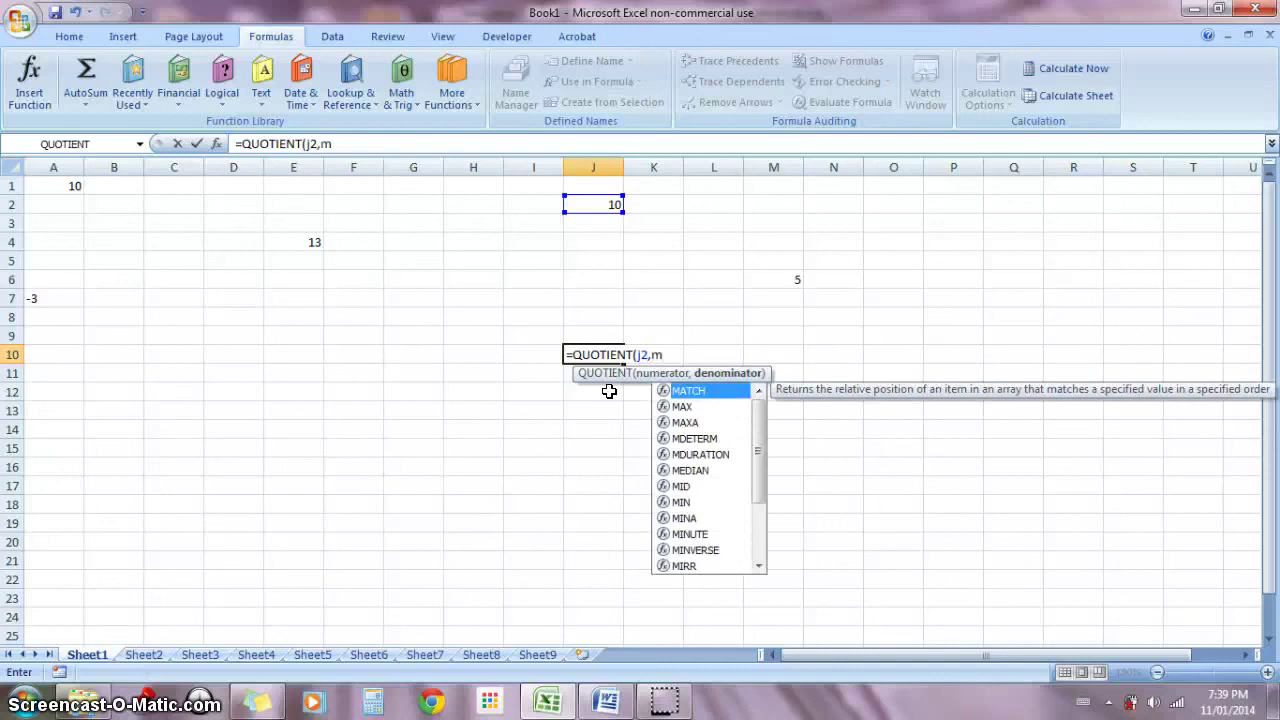
type("6")
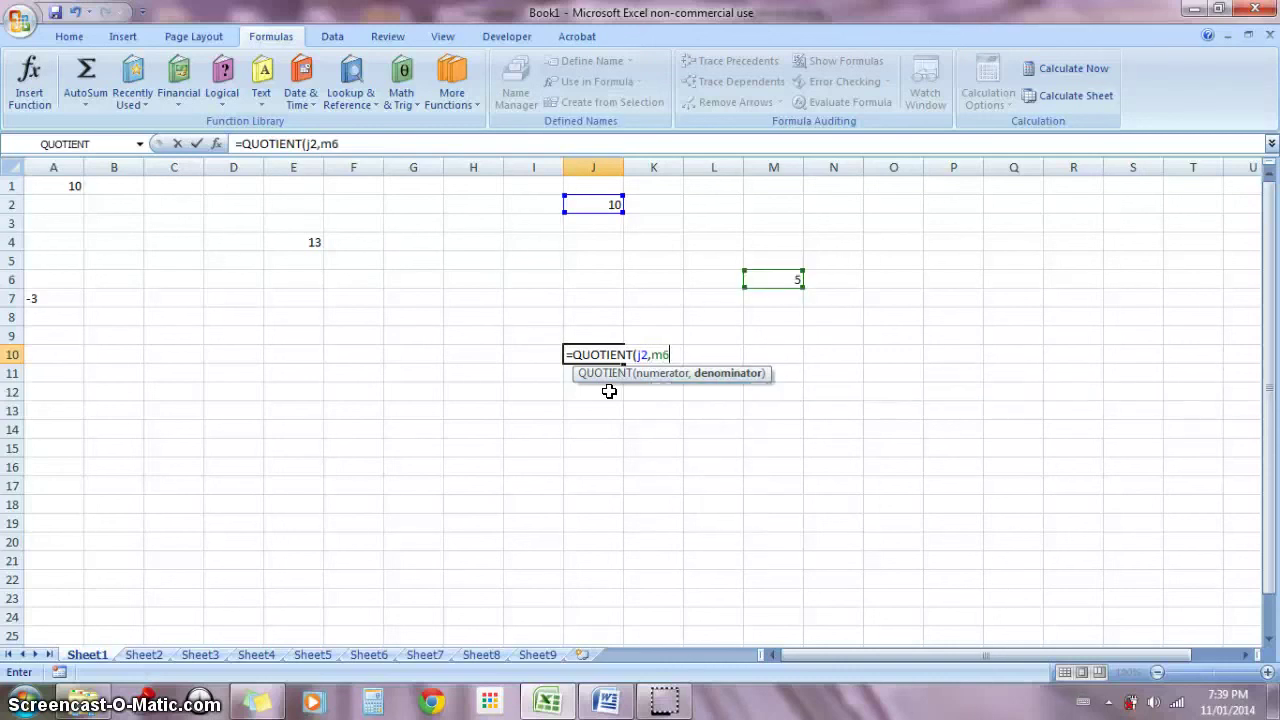
key("BackSpace")
key("BackSpace")
type("m")
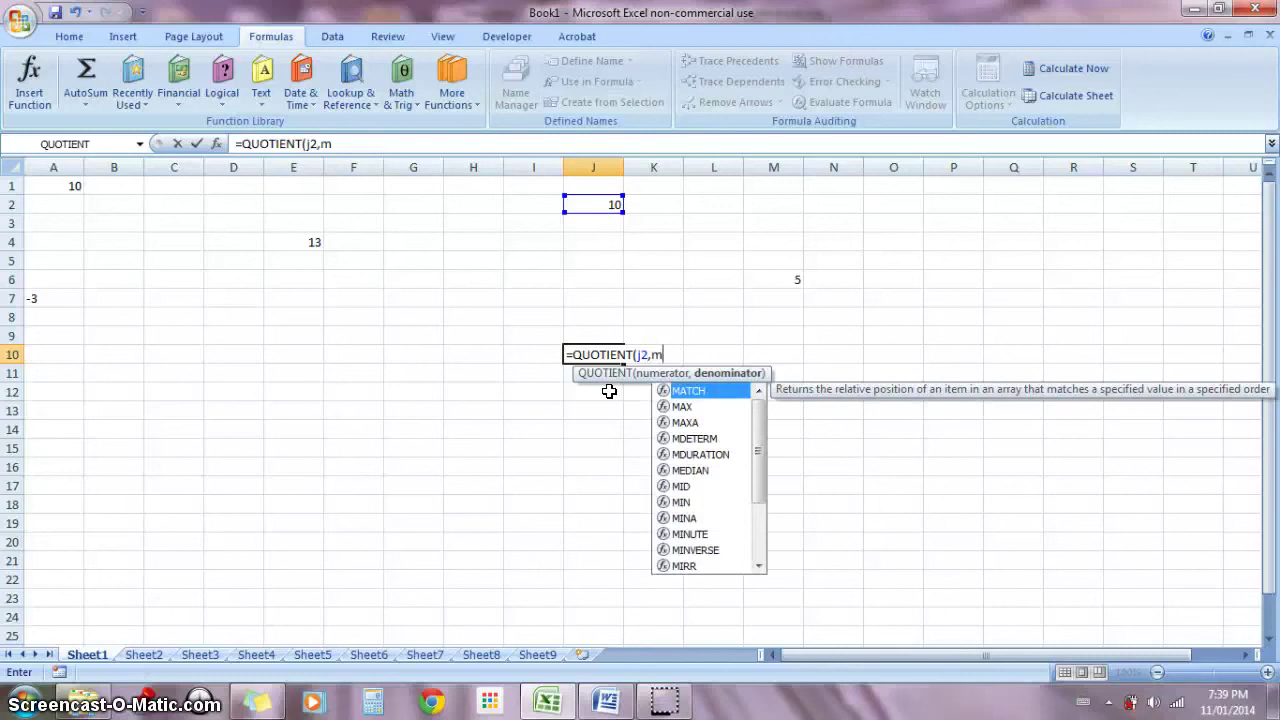
type("6")
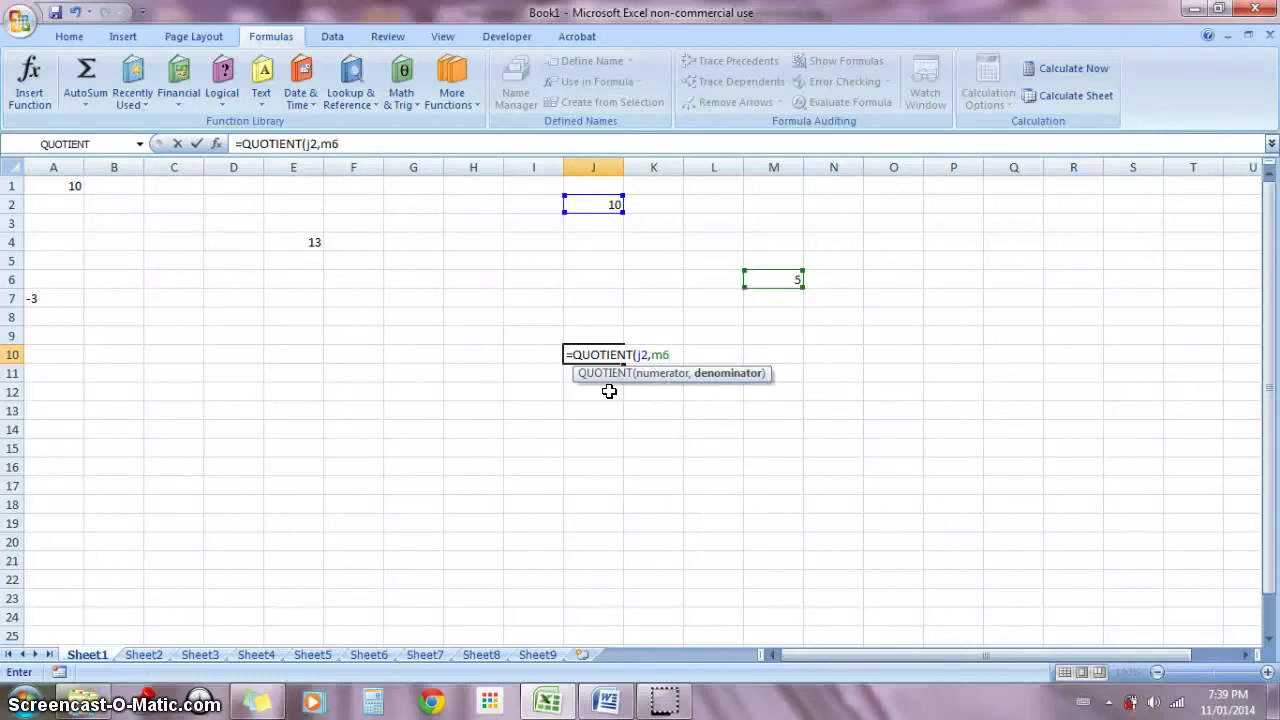
type(")")
key("Return")
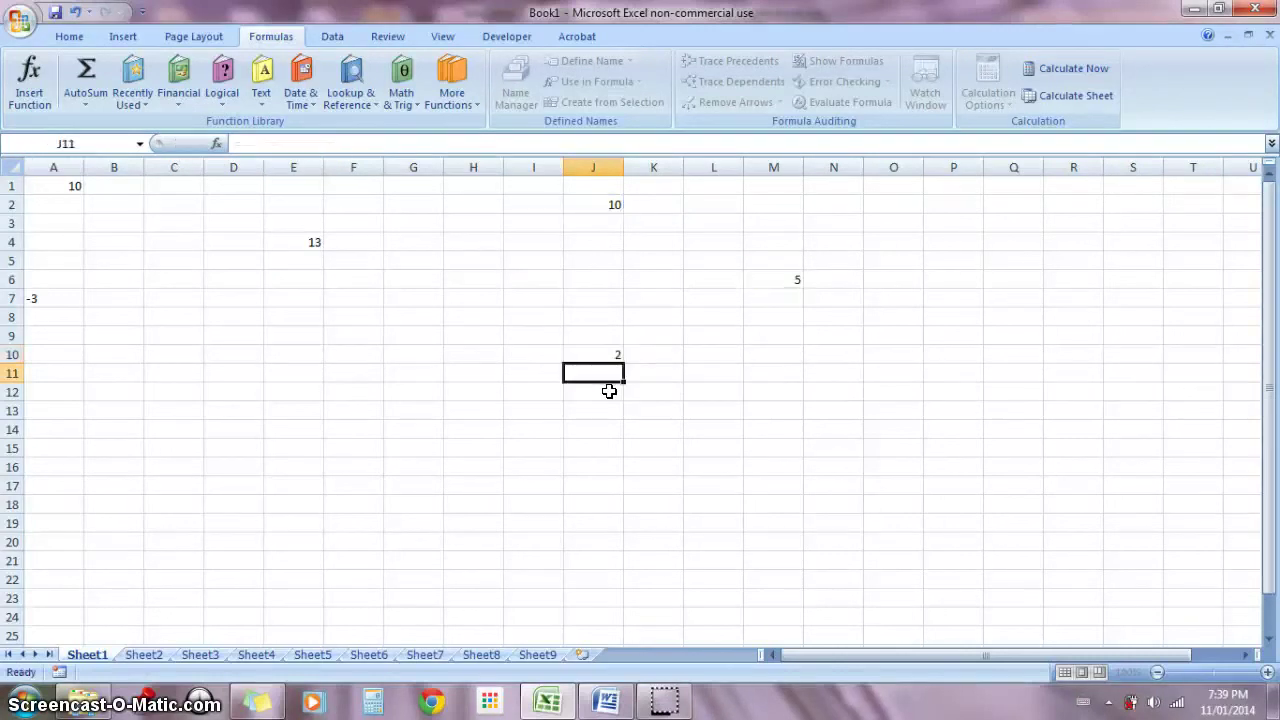
left_click(591, 358)
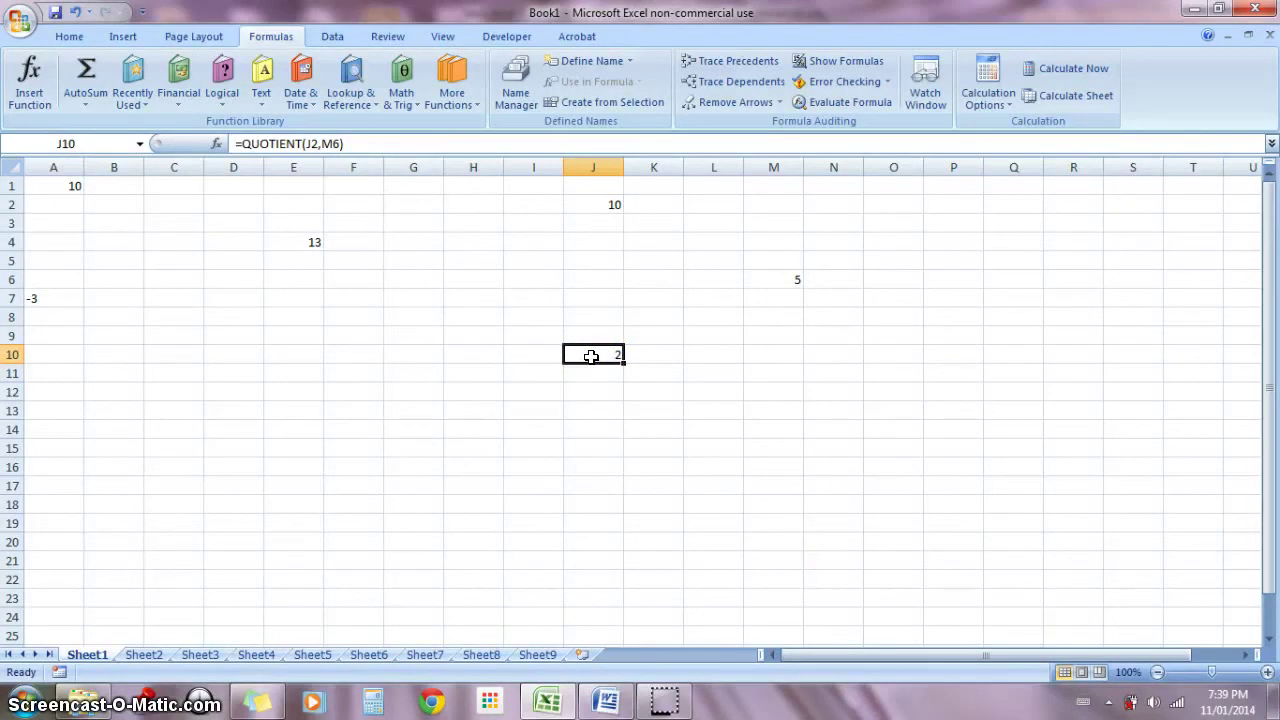
left_click(263, 42)
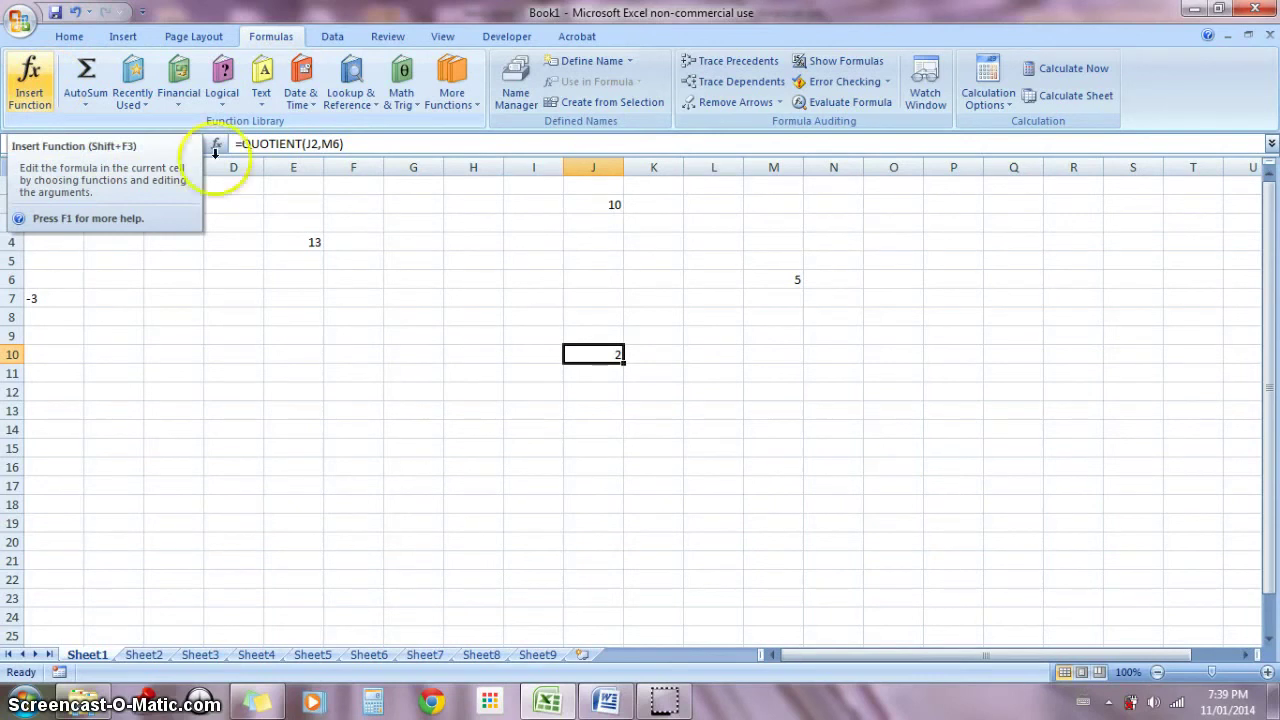
left_click(668, 702)
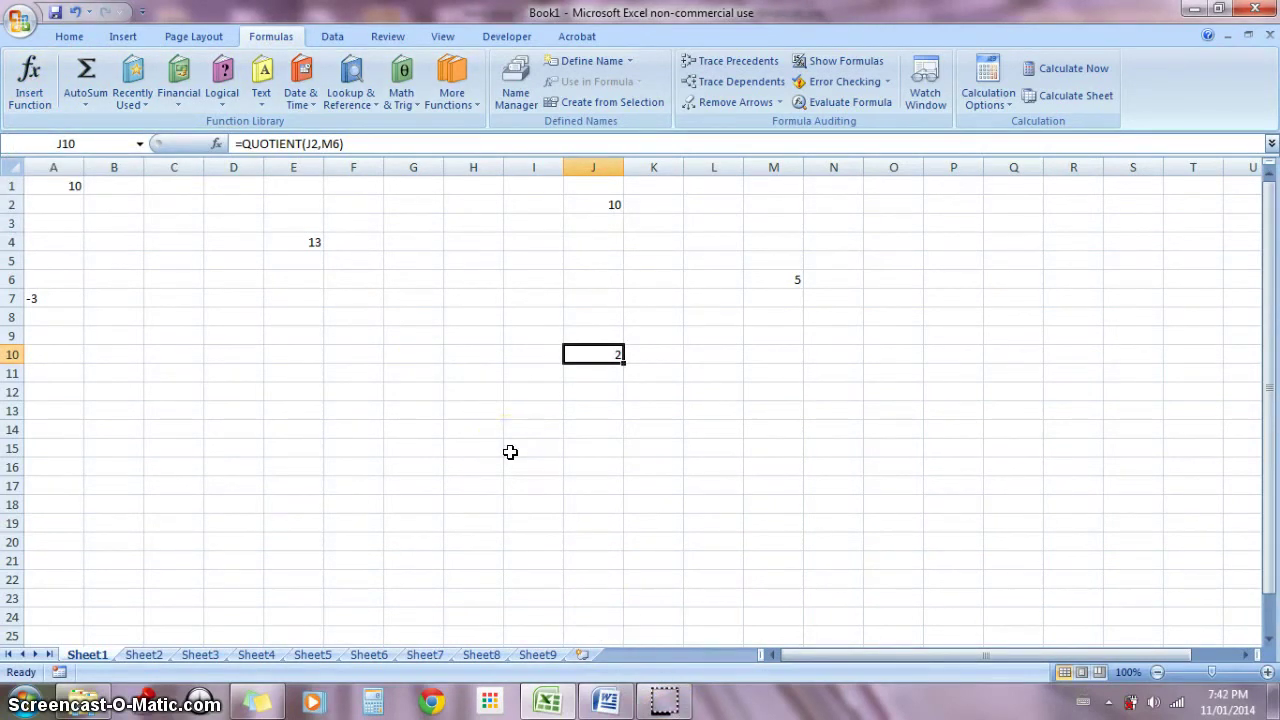
left_click(348, 371)
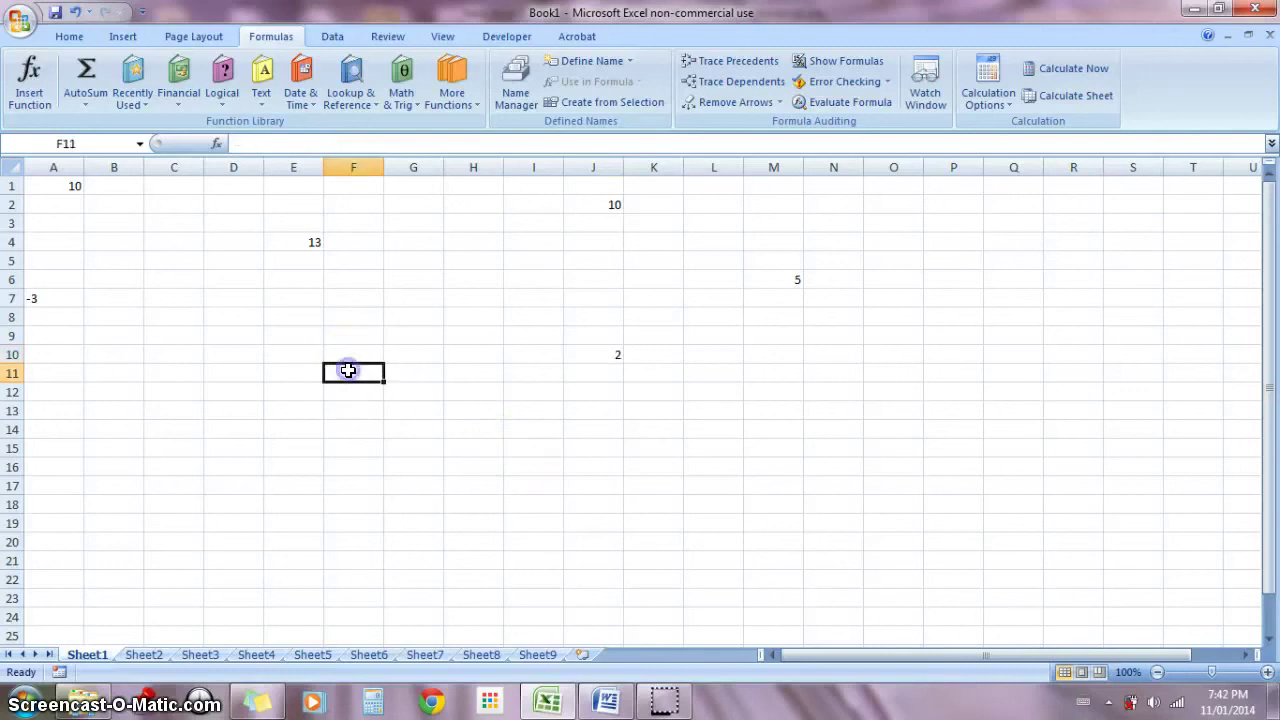